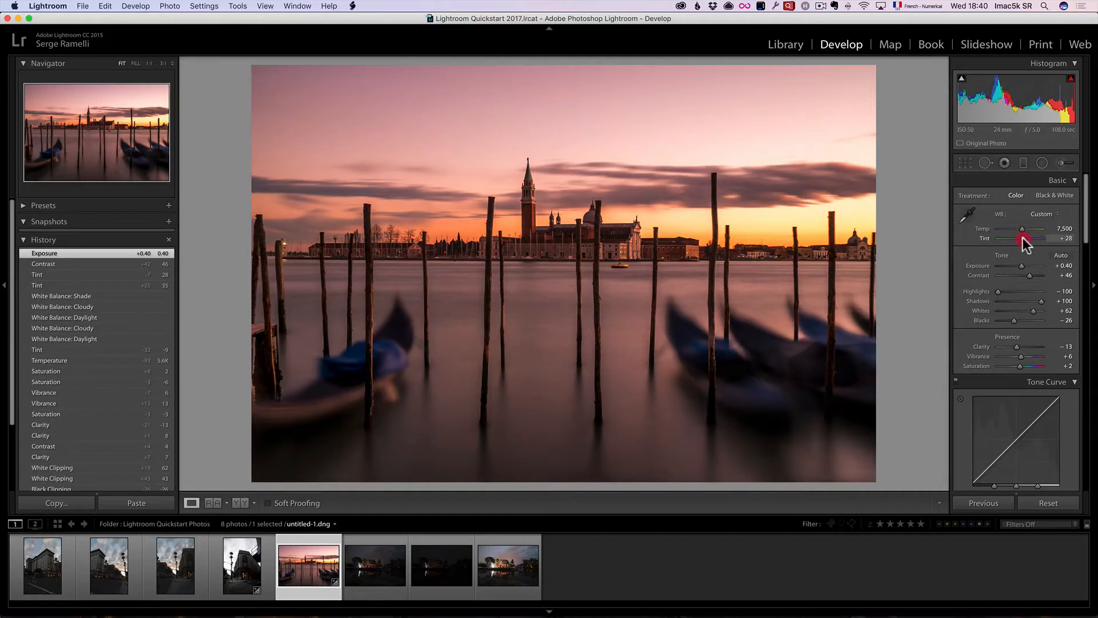
Fine-tune the photo's white balance to Temp 6,543 and Tint +26
{"action": "left_click_drag", "start_coordinate": [1021, 238], "coordinate": [1021, 232]}
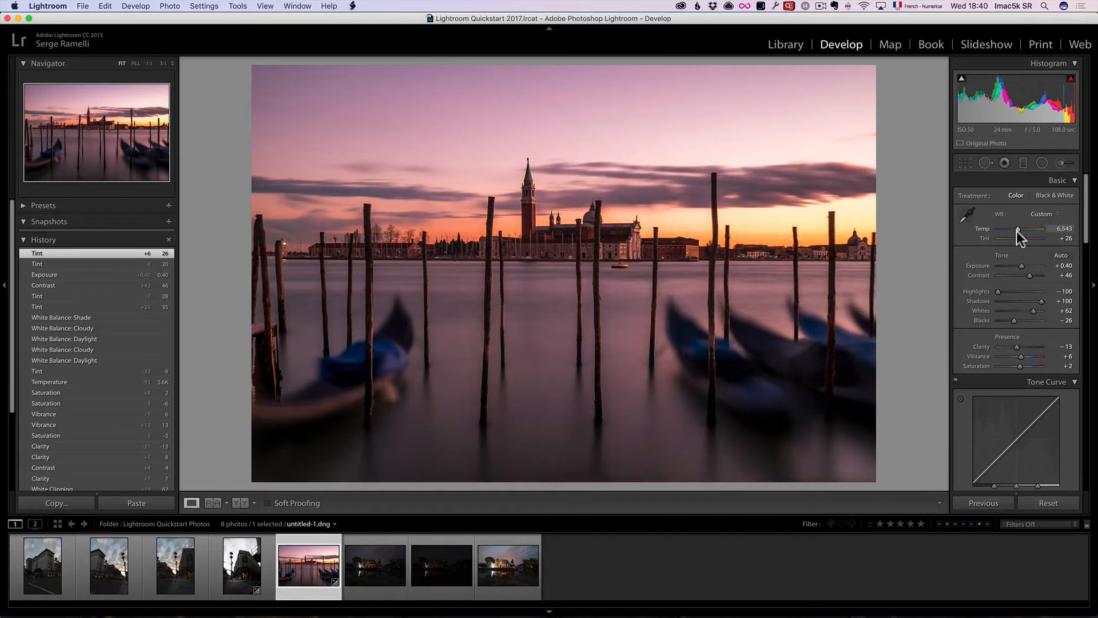
{"action": "left_click_drag", "start_coordinate": [1017, 229], "coordinate": [1017, 230]}
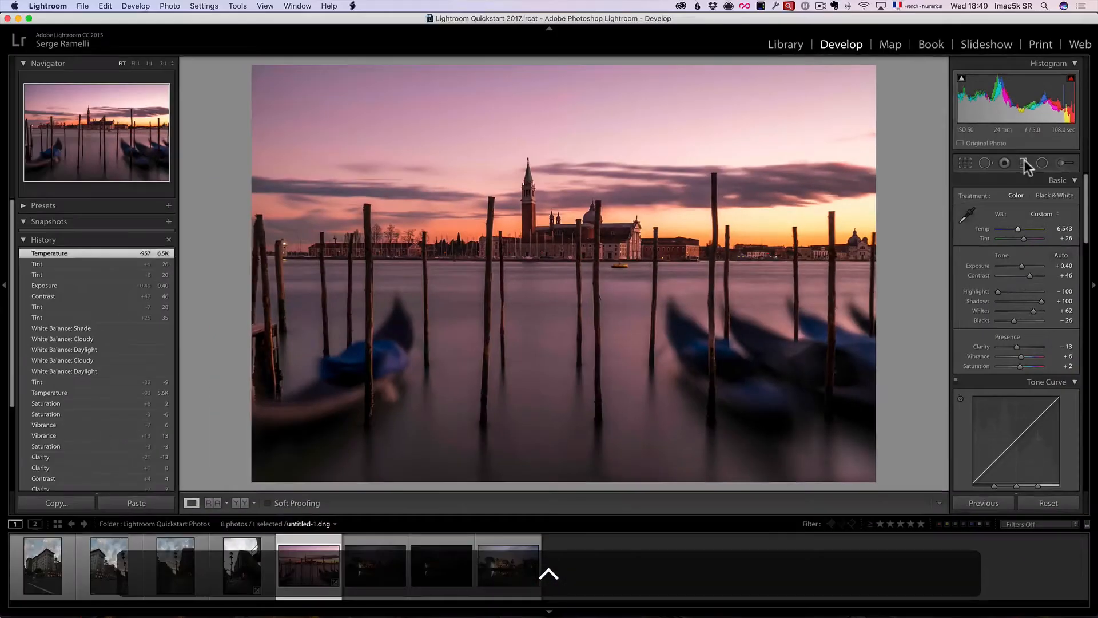
Draw a graduated filter down over the sky with only Temp −13 and Exposure −0.59 as its effect
{"action": "left_click", "coordinate": [1020, 164]}
{"action": "left_click", "coordinate": [1020, 163]}
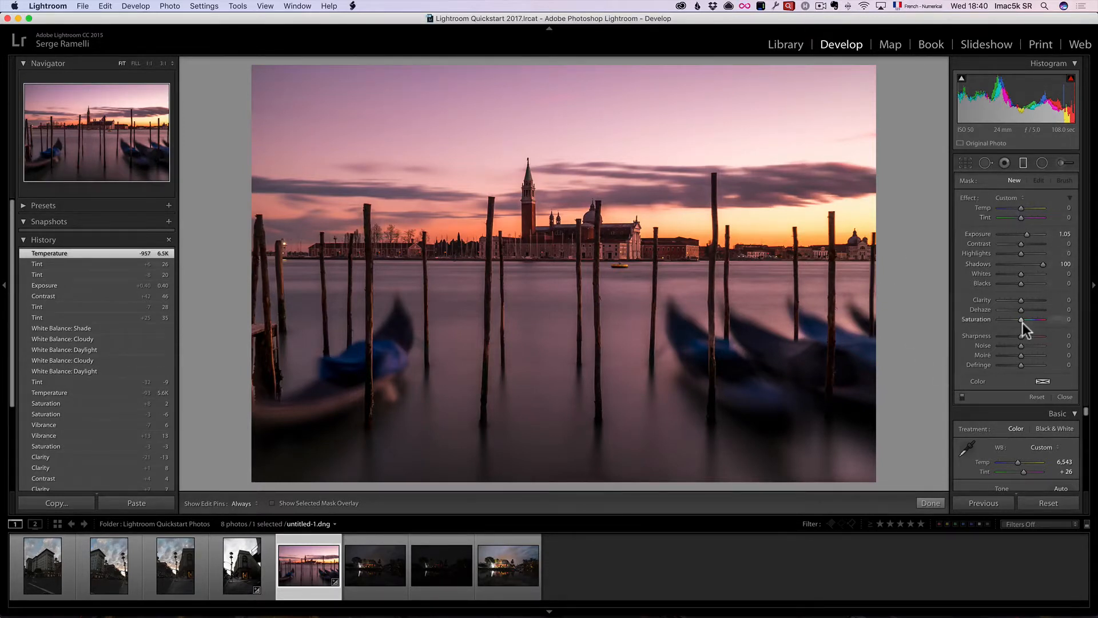
{"action": "left_click", "coordinate": [1012, 197]}
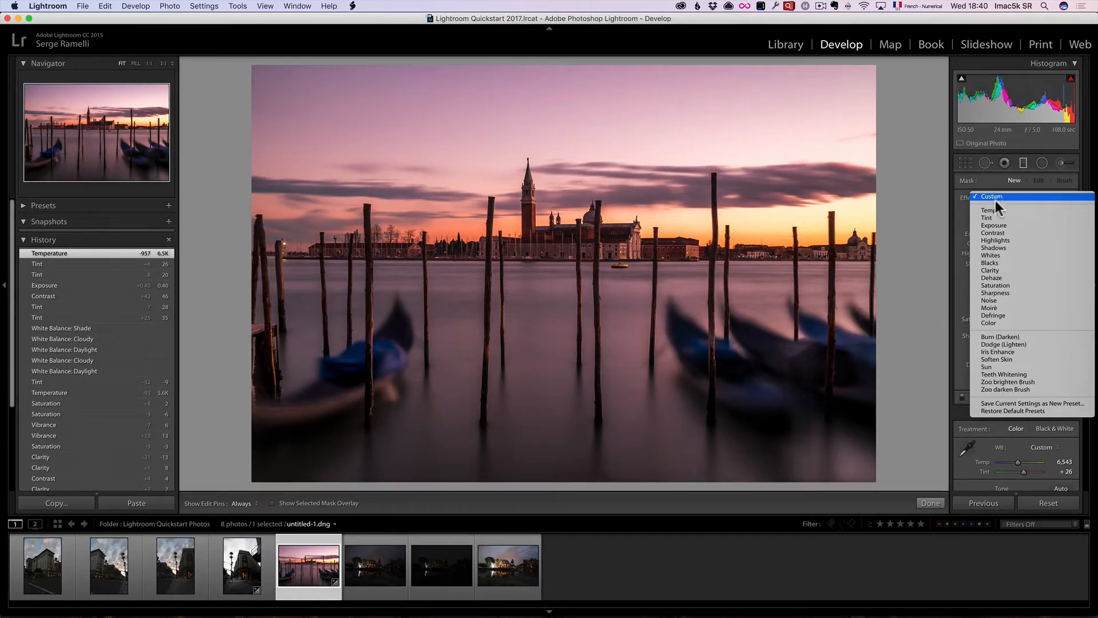
{"action": "left_click", "coordinate": [997, 224]}
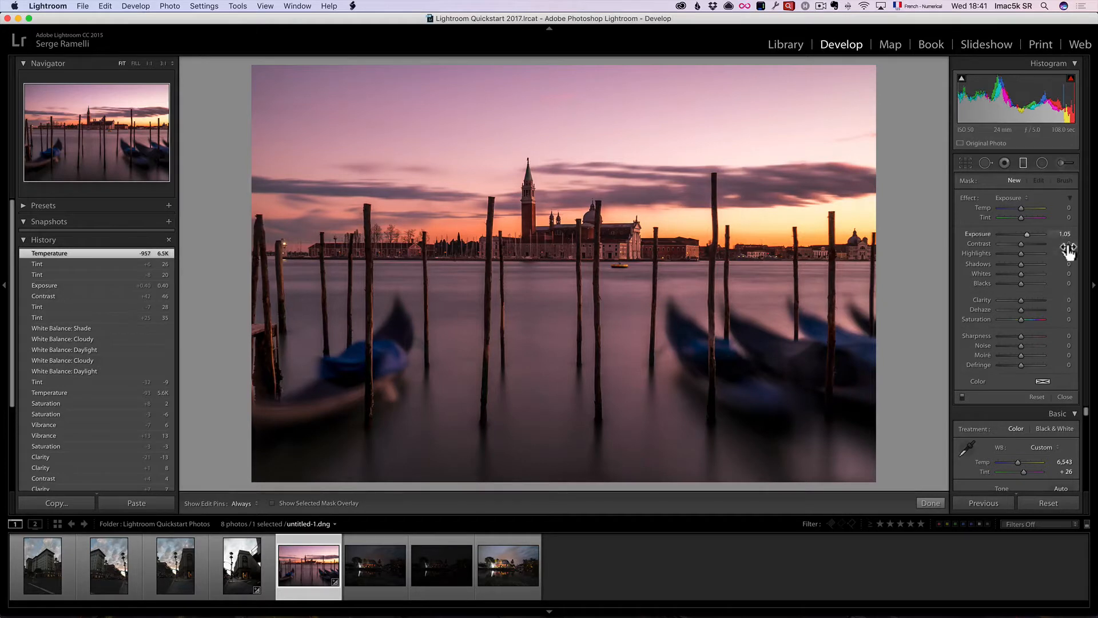
{"action": "mouse_move", "coordinate": [1024, 234]}
{"action": "left_mouse_down"}
{"action": "mouse_move", "coordinate": [1015, 236]}
{"action": "mouse_move", "coordinate": [1020, 209]}
{"action": "mouse_move", "coordinate": [1014, 221]}
{"action": "left_mouse_up"}
{"action": "left_click_drag", "start_coordinate": [523, 87], "coordinate": [523, 291]}
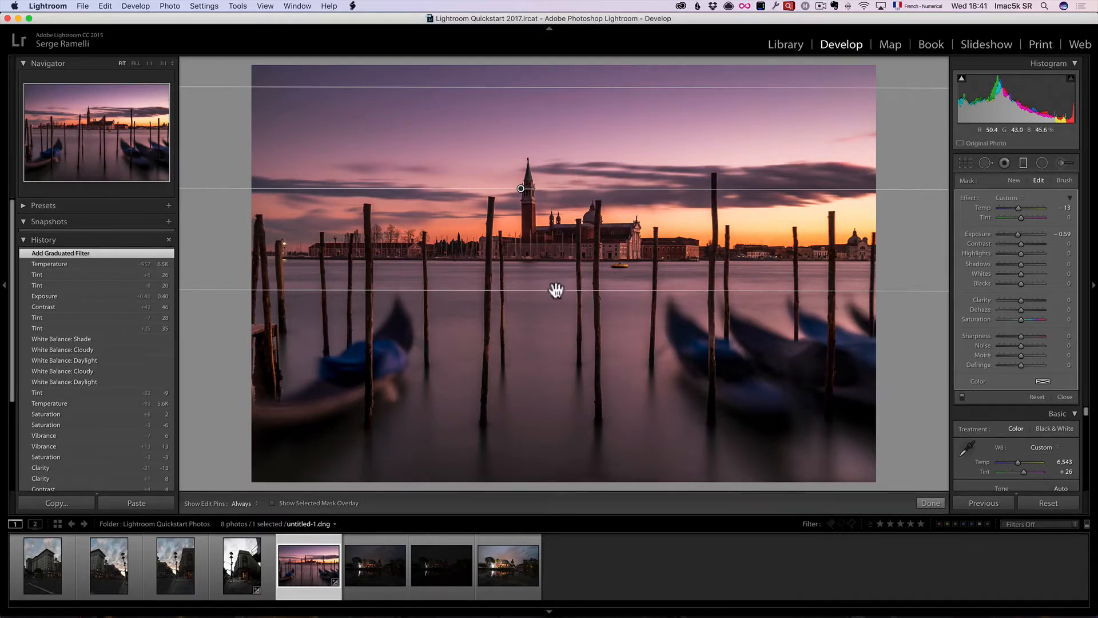
Narrow the sky's graduated filter and raise it above the bell tower, then compare the photo with the filter off and on
{"action": "left_click_drag", "start_coordinate": [556, 290], "coordinate": [527, 220]}
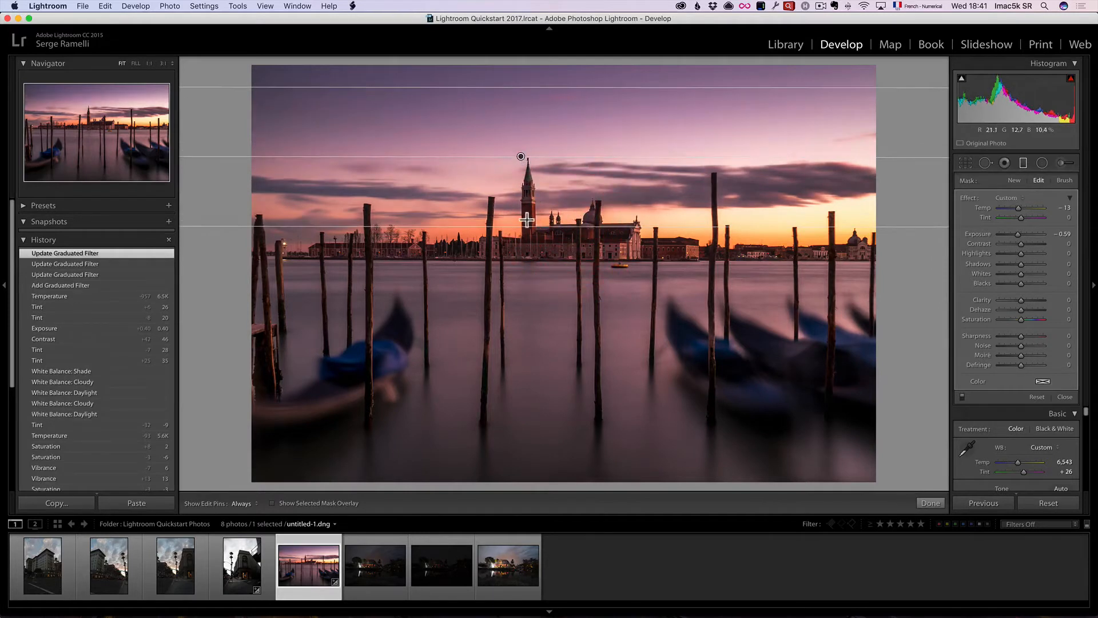
{"action": "left_click_drag", "start_coordinate": [521, 156], "coordinate": [523, 112]}
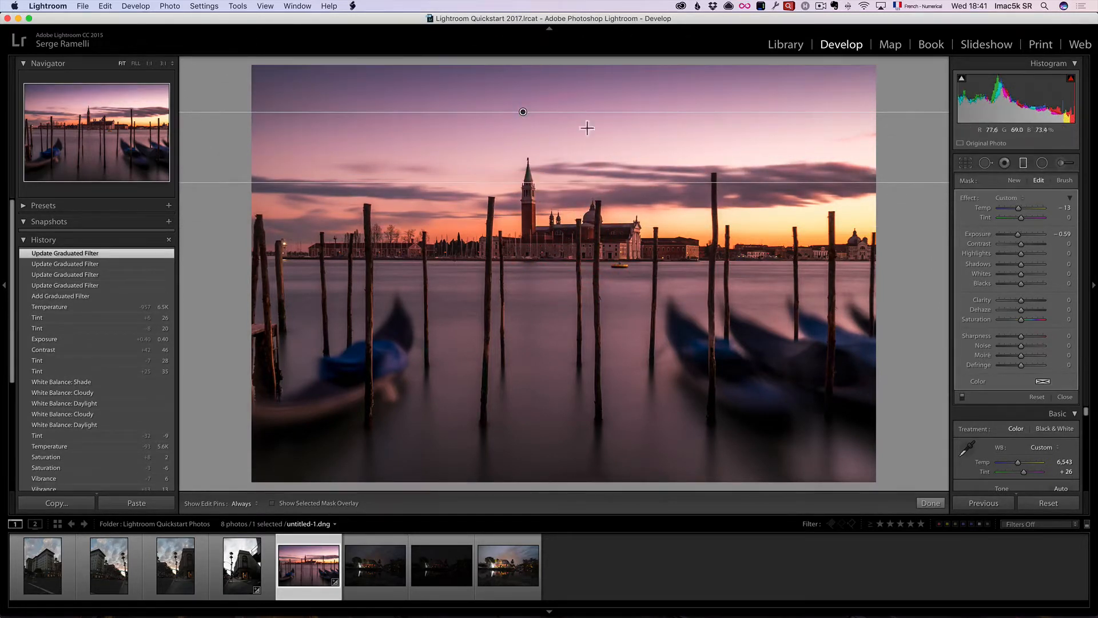
{"action": "left_click", "coordinate": [962, 395]}
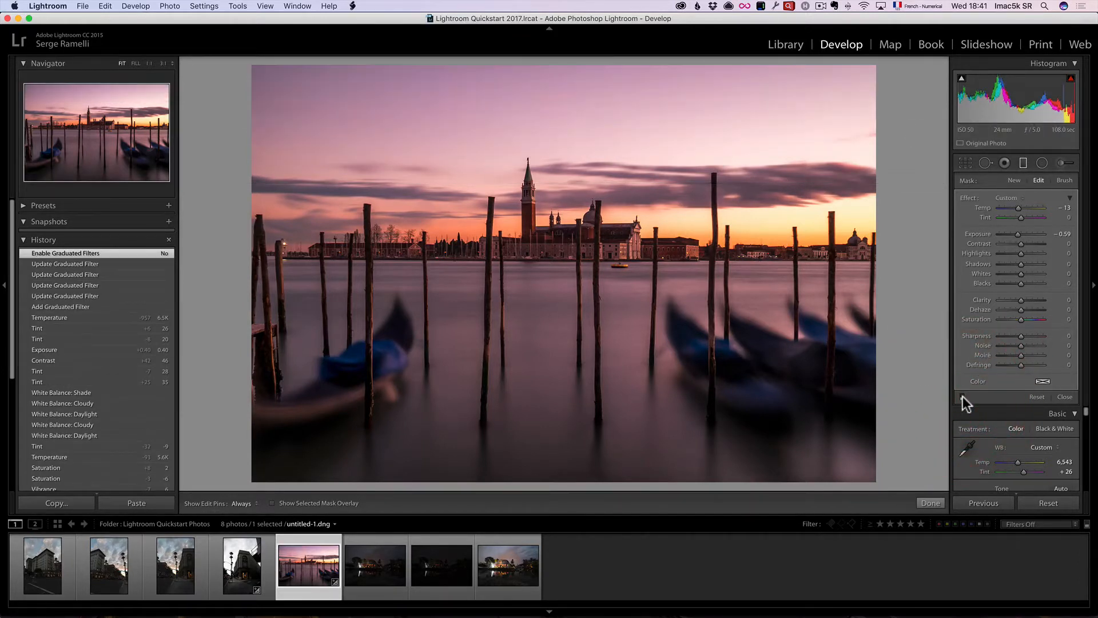
{"action": "left_click", "coordinate": [962, 396]}
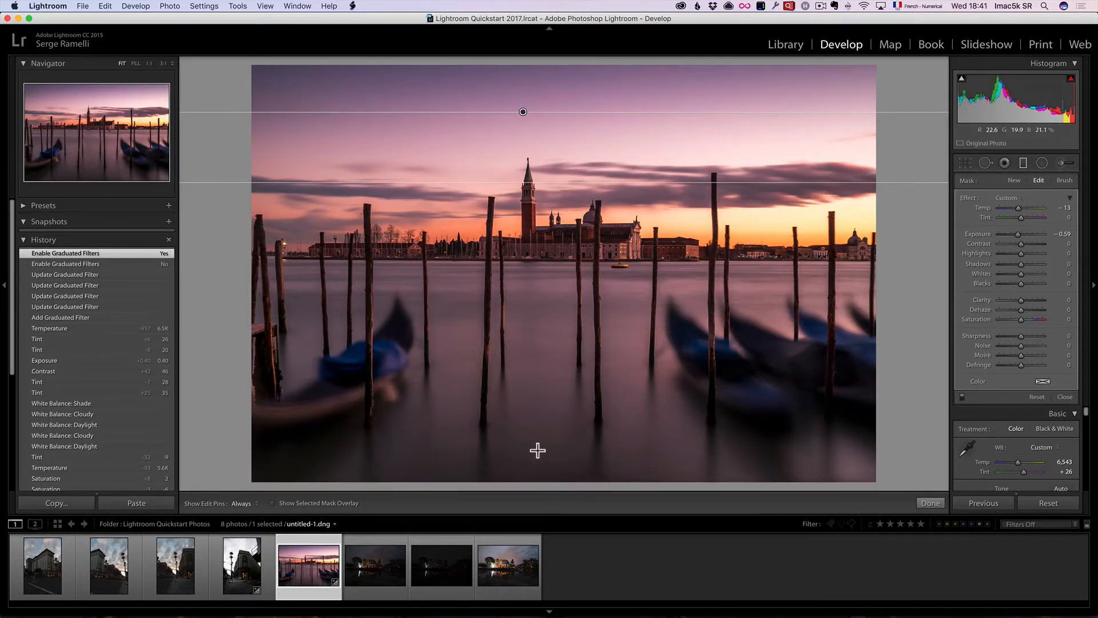
Add a second graduated filter rising from the lower water with the same settings, adjust its position and spread, and compare its effect
{"action": "left_click_drag", "start_coordinate": [537, 449], "coordinate": [539, 275]}
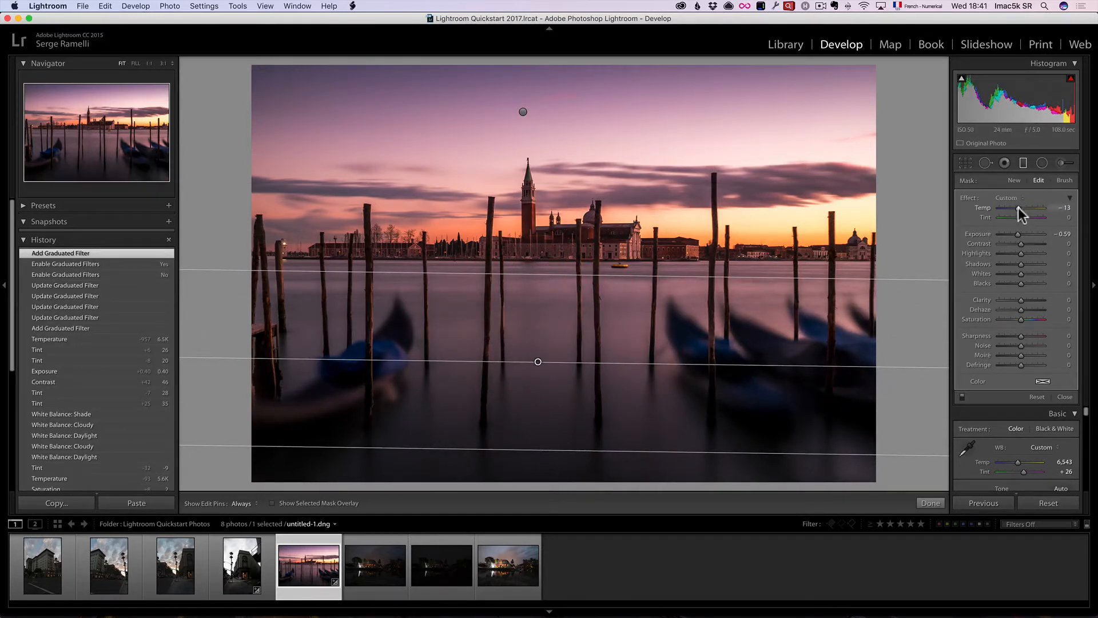
{"action": "left_click_drag", "start_coordinate": [538, 361], "coordinate": [554, 462]}
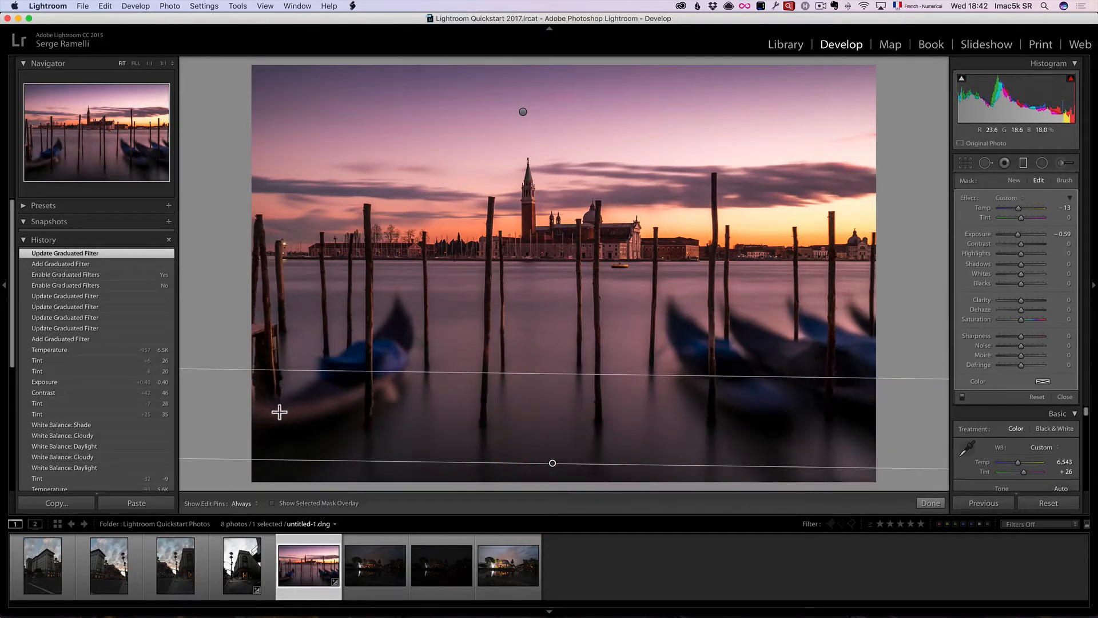
{"action": "left_click_drag", "start_coordinate": [539, 372], "coordinate": [541, 322]}
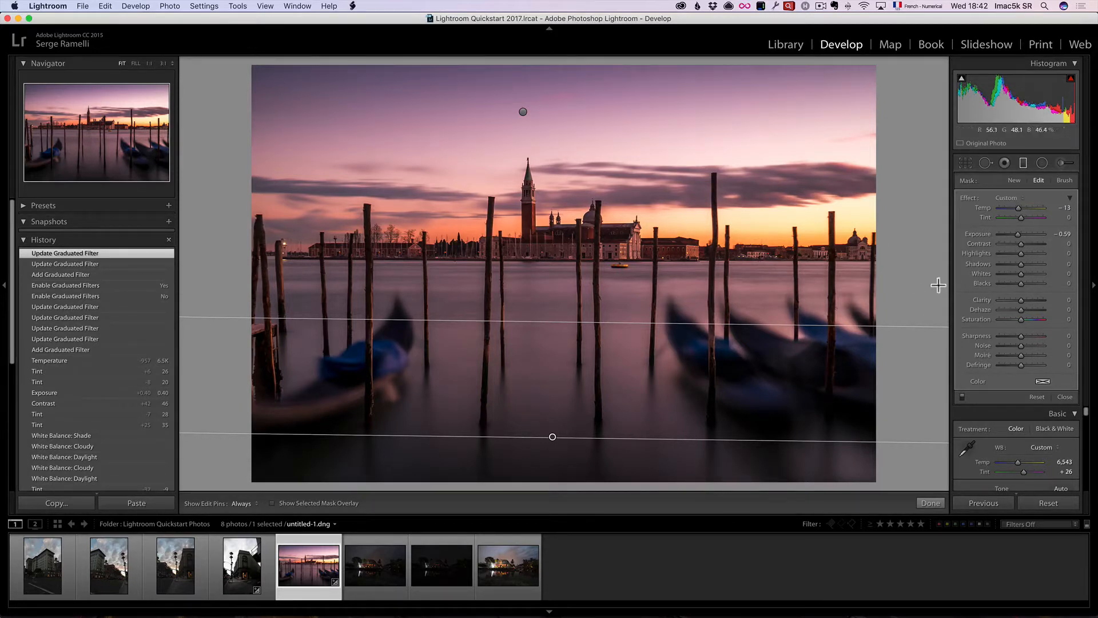
{"action": "left_click", "coordinate": [963, 397]}
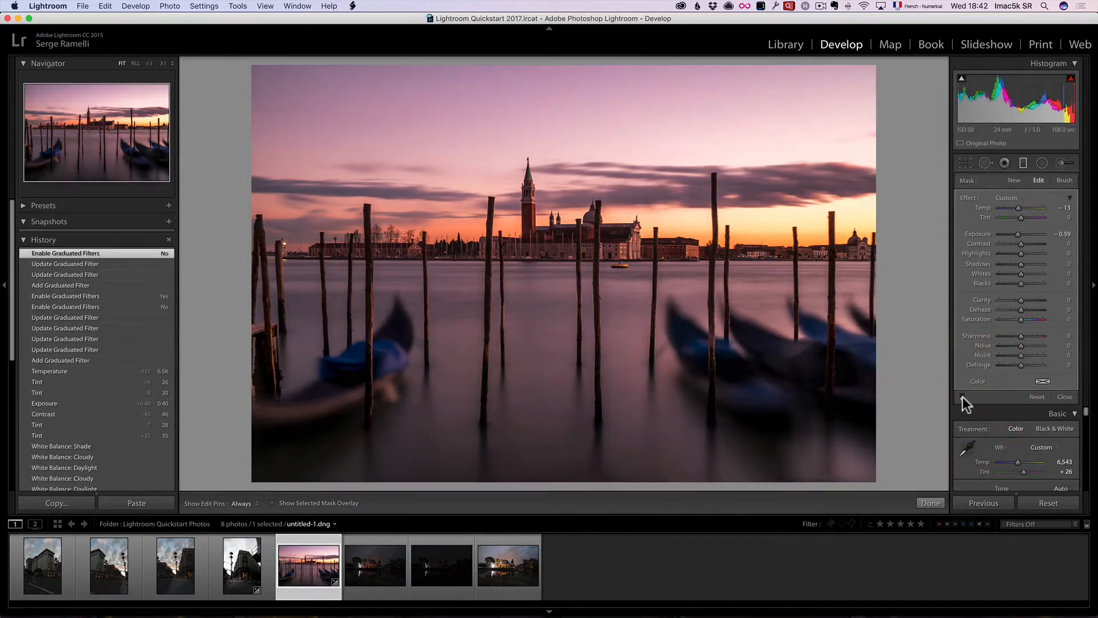
{"action": "left_click", "coordinate": [963, 397]}
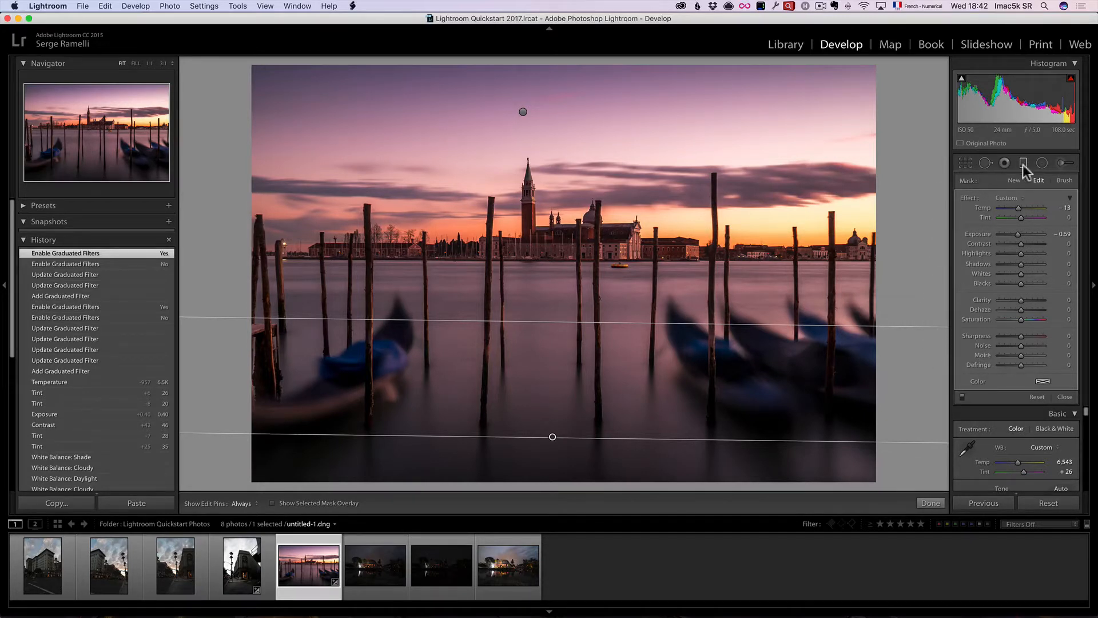
{"action": "left_click", "coordinate": [931, 502]}
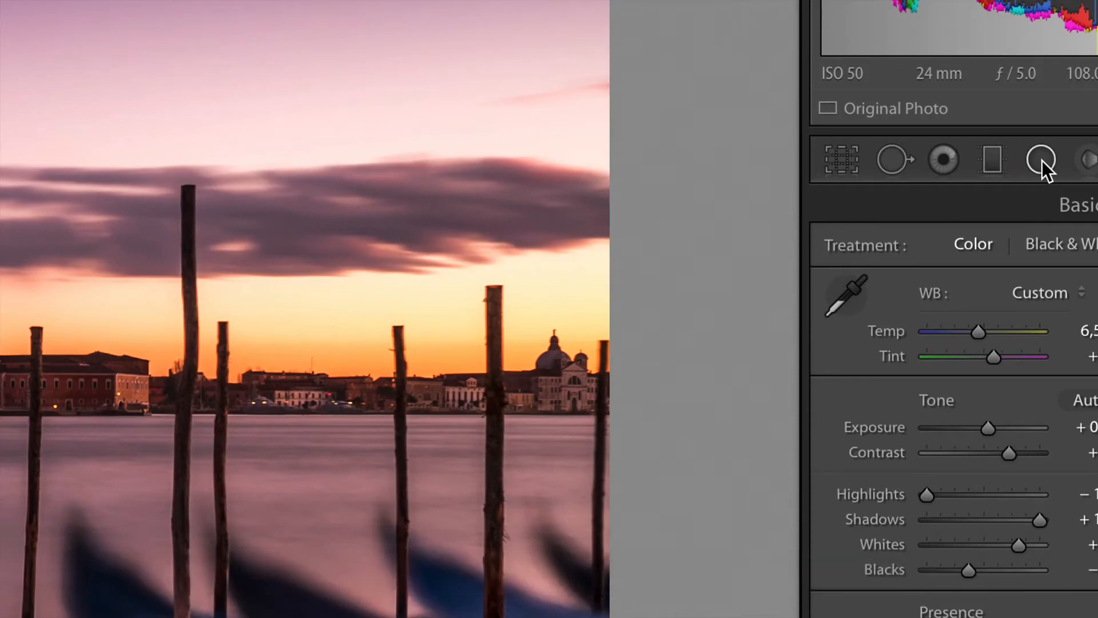
Add a radial filter around the church with Temp 48, Tint 12 and Exposure 0.70, invert its mask and shift it toward the sunset
{"action": "left_click", "coordinate": [1041, 160]}
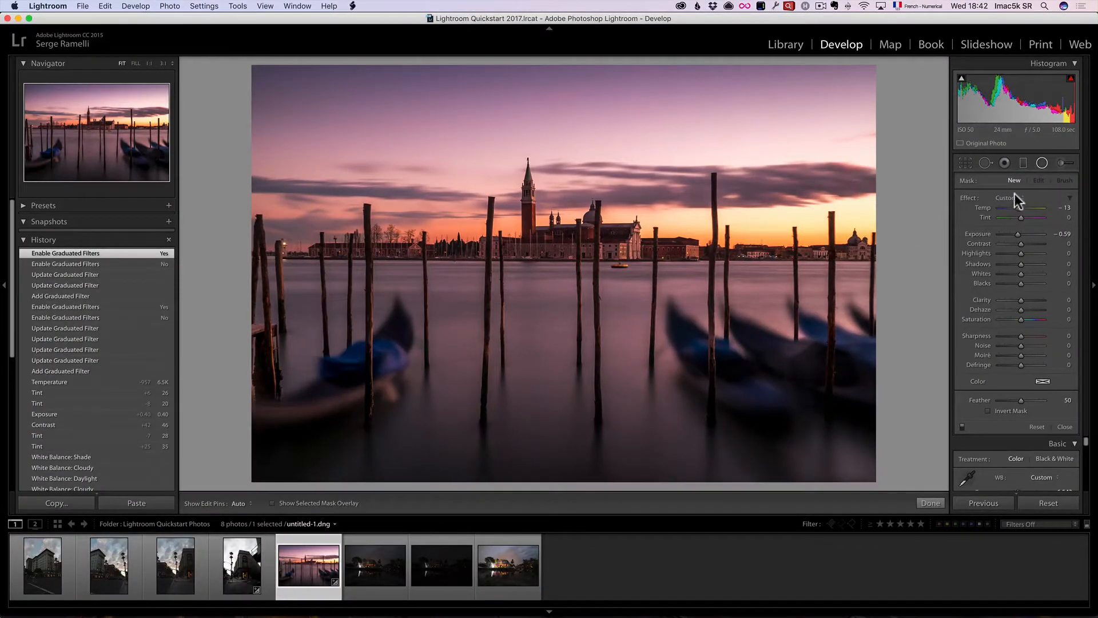
{"action": "left_click_drag", "start_coordinate": [1015, 193], "coordinate": [1024, 234]}
{"action": "left_click_drag", "start_coordinate": [544, 182], "coordinate": [578, 220]}
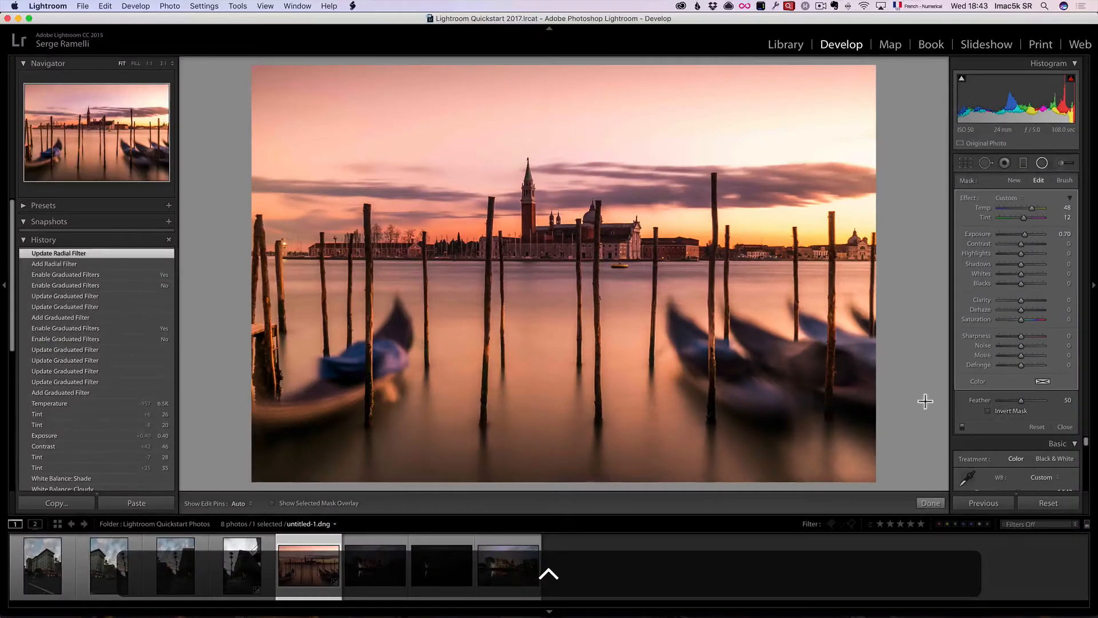
{"action": "left_click", "coordinate": [1003, 409]}
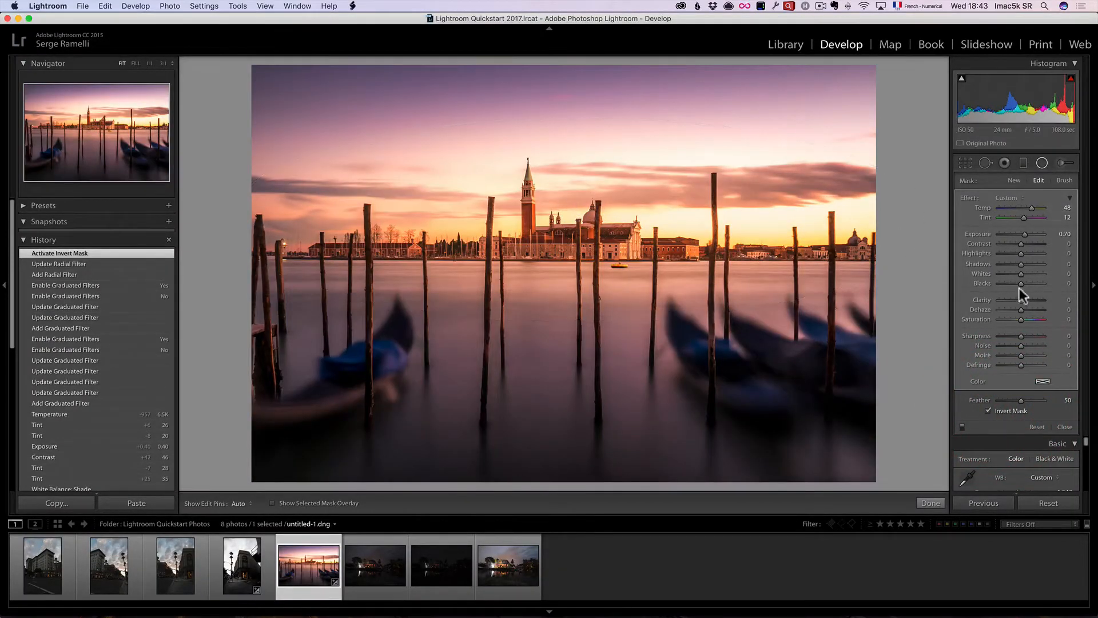
{"action": "left_click_drag", "start_coordinate": [579, 219], "coordinate": [652, 225]}
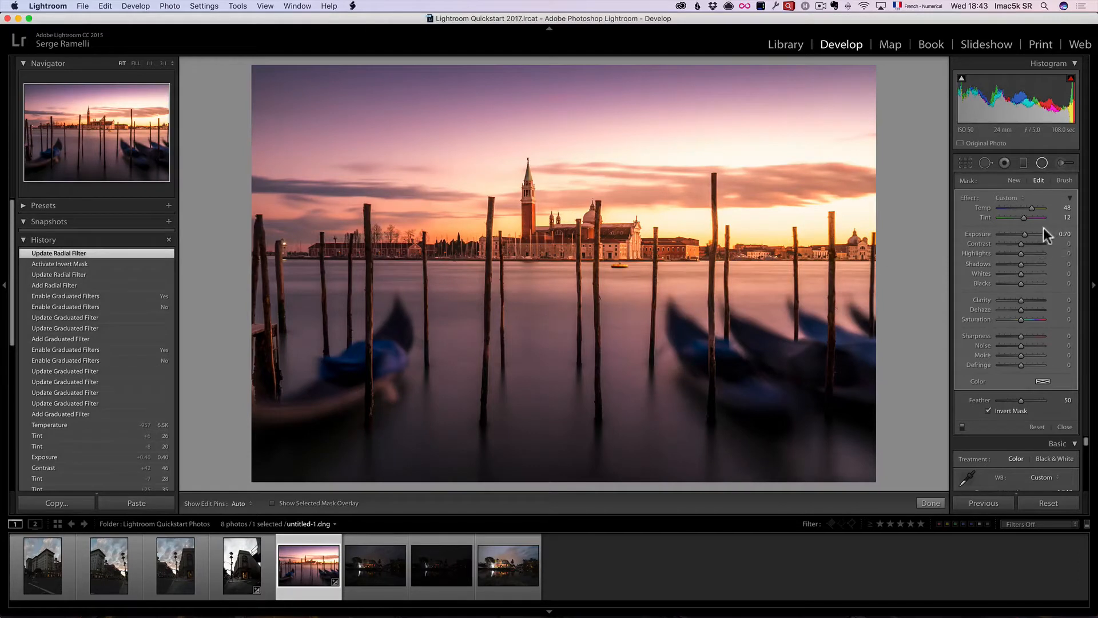
Reduce the radial filter to Exposure 0.38 and Temp 31, move it back toward the church, and compare it off and on
{"action": "left_click_drag", "start_coordinate": [1023, 235], "coordinate": [1025, 208]}
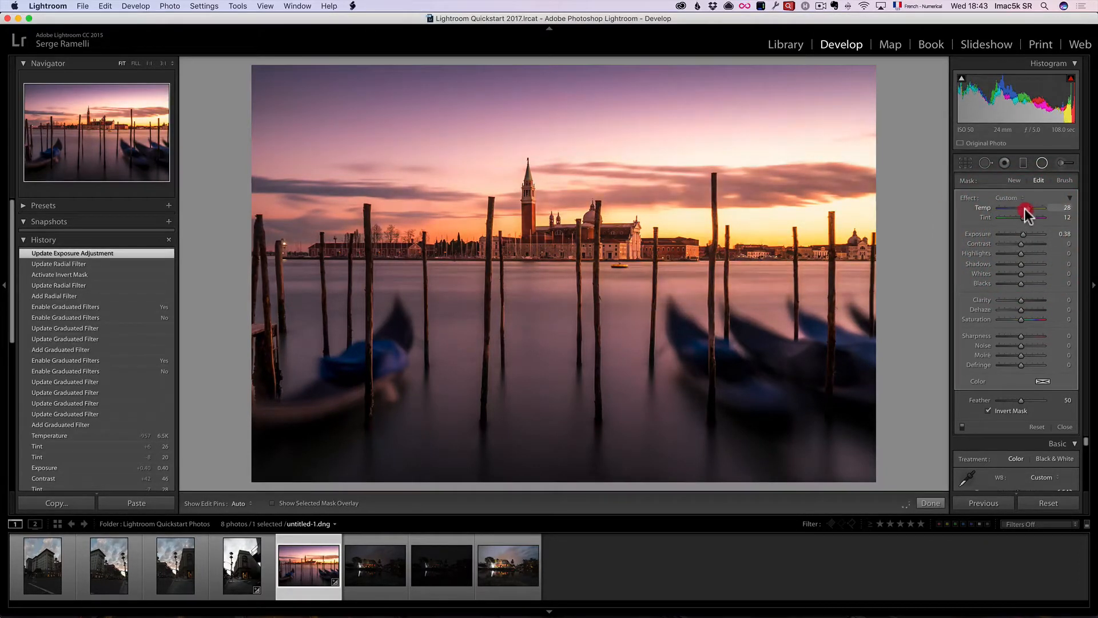
{"action": "left_click_drag", "start_coordinate": [730, 224], "coordinate": [680, 220]}
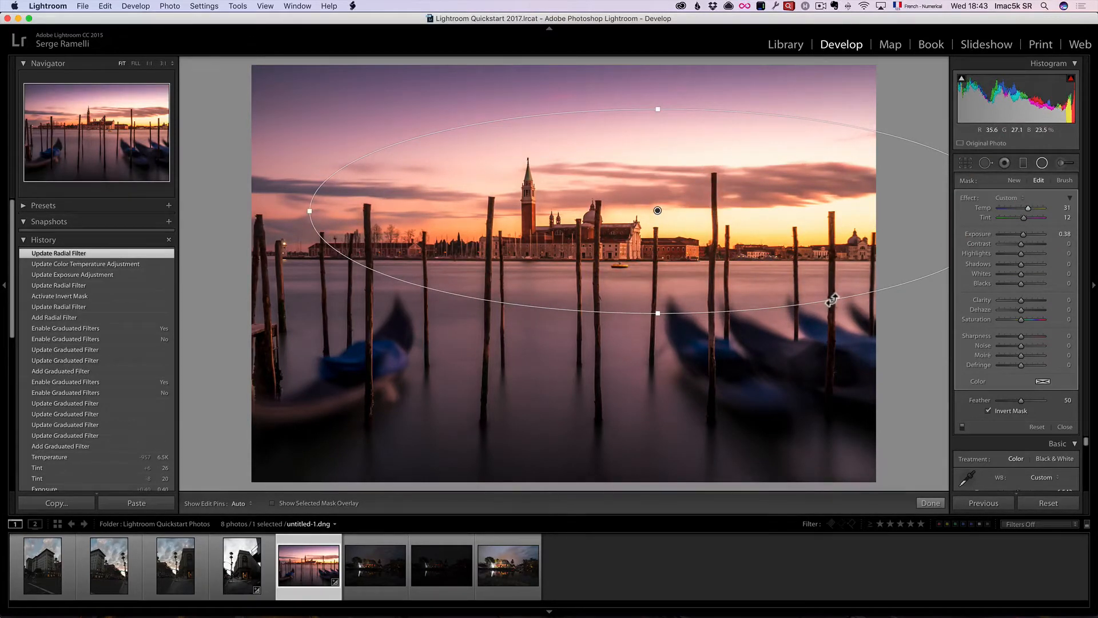
{"action": "left_click", "coordinate": [962, 427]}
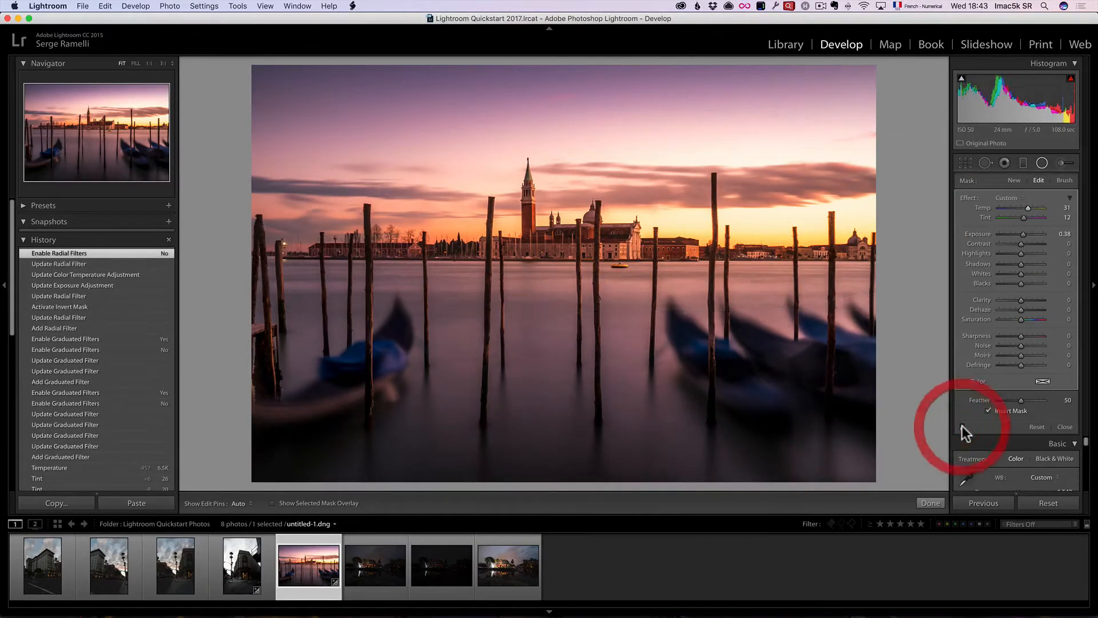
{"action": "left_click", "coordinate": [962, 427]}
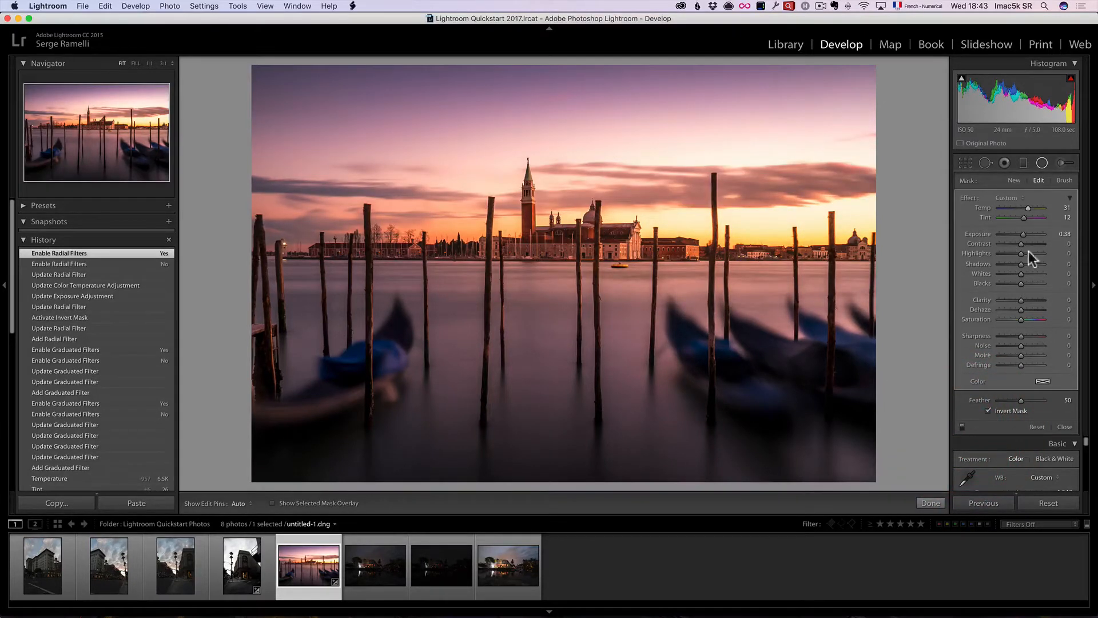
Refine the radial filter to Temp 29 and Exposure 0.31, try Feather 0, and settle on Feather 100
{"action": "left_click", "coordinate": [1029, 208]}
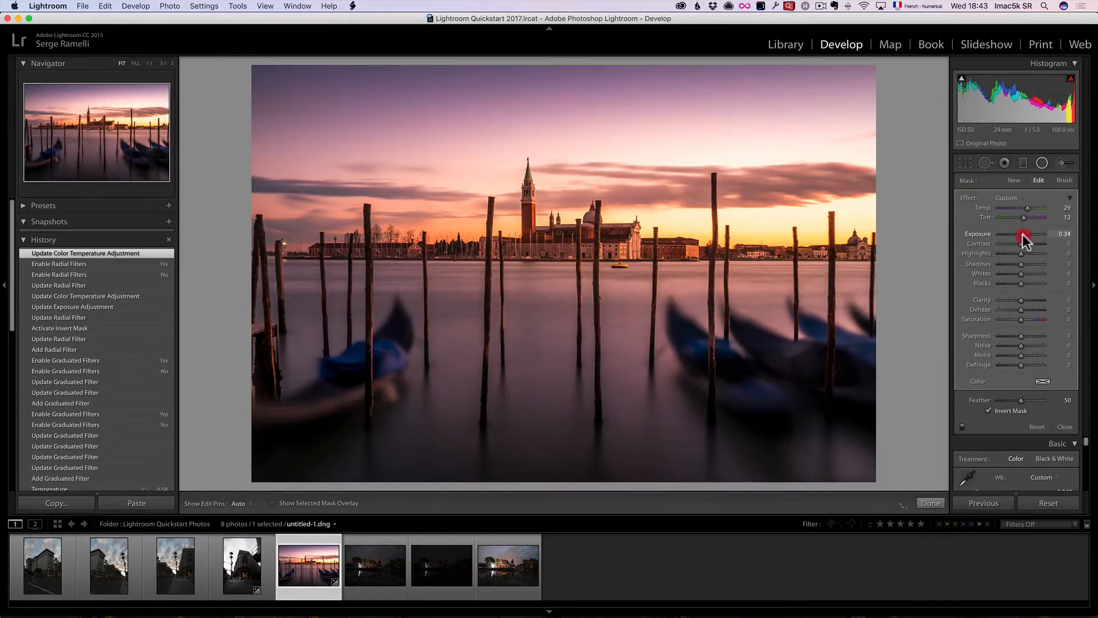
{"action": "left_click_drag", "start_coordinate": [1023, 235], "coordinate": [1022, 234]}
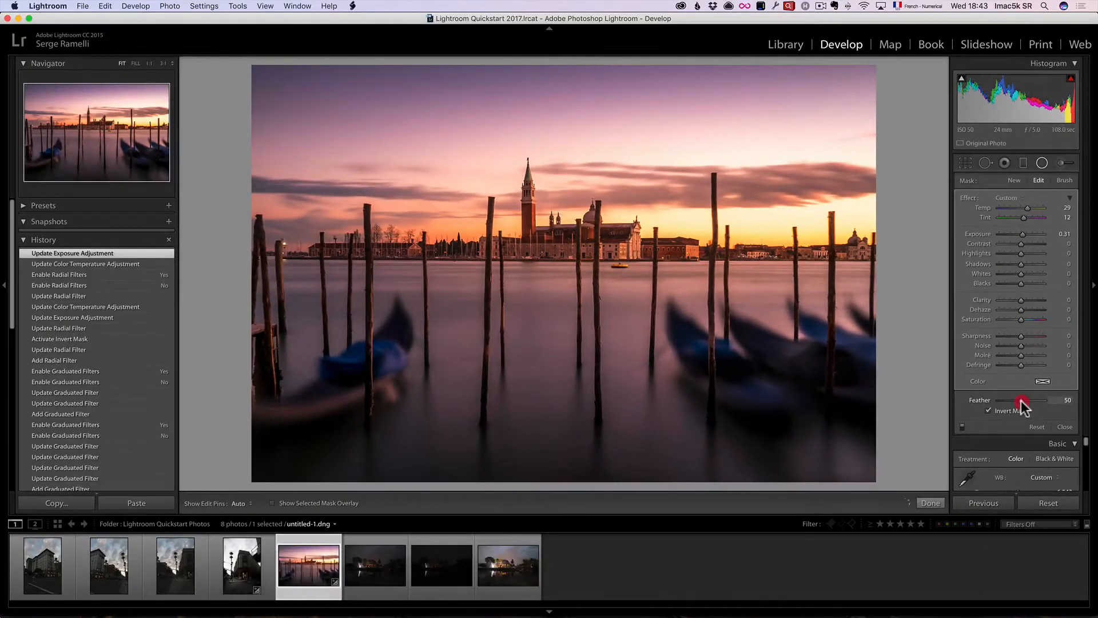
{"action": "left_click_drag", "start_coordinate": [1021, 402], "coordinate": [956, 407]}
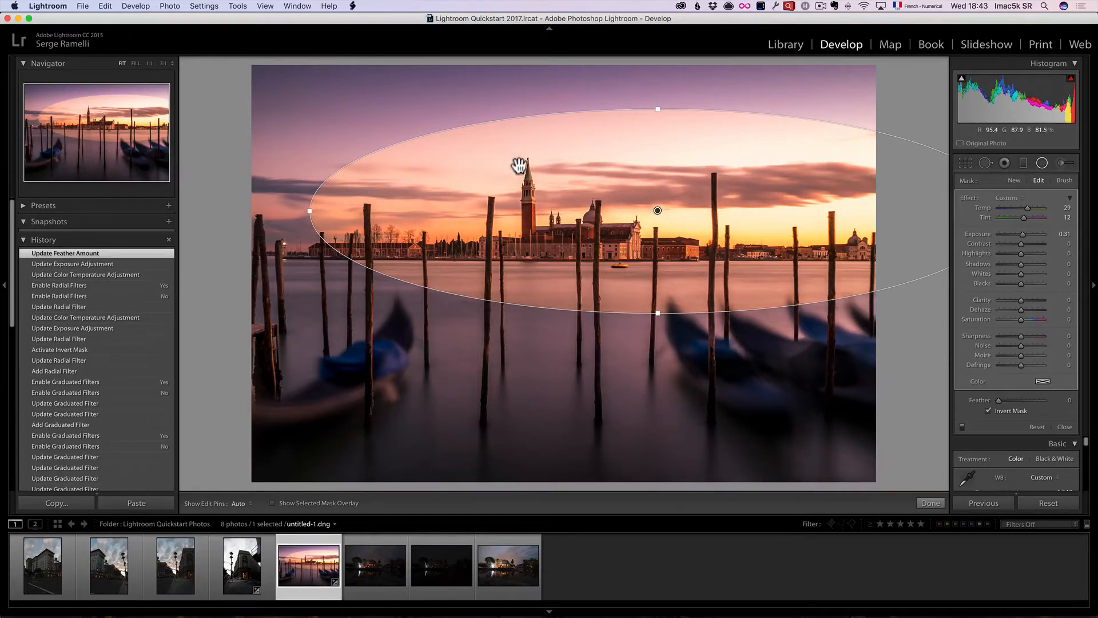
{"action": "left_click_drag", "start_coordinate": [999, 400], "coordinate": [1081, 402]}
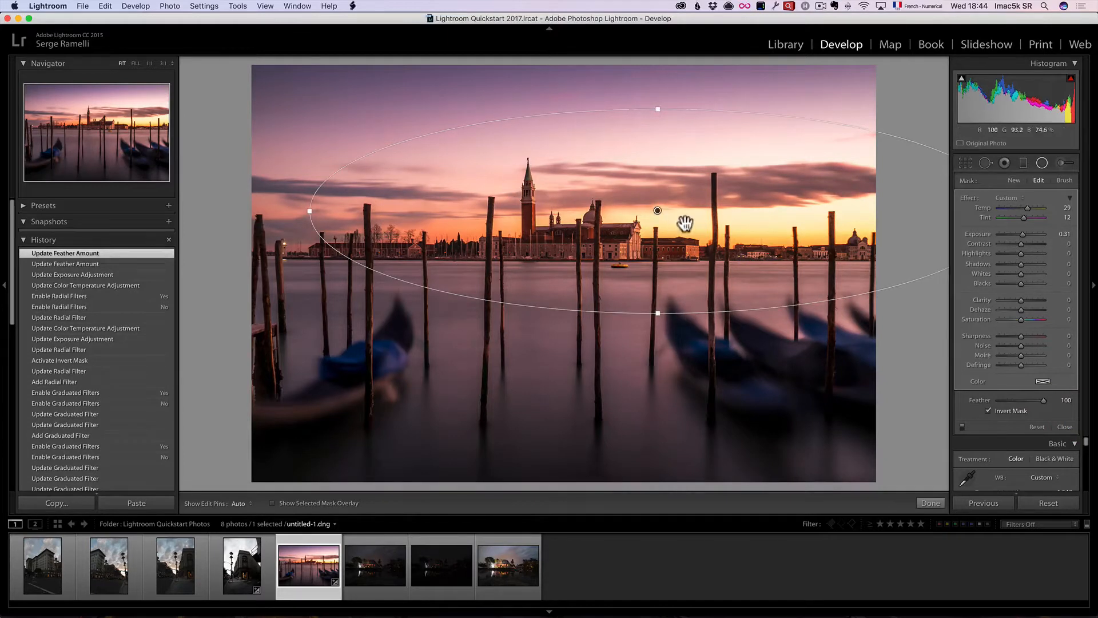
Move the radial filter's center onto the church dome, compare the photo with and without it, and finish the filter
{"action": "left_click_drag", "start_coordinate": [658, 211], "coordinate": [621, 208]}
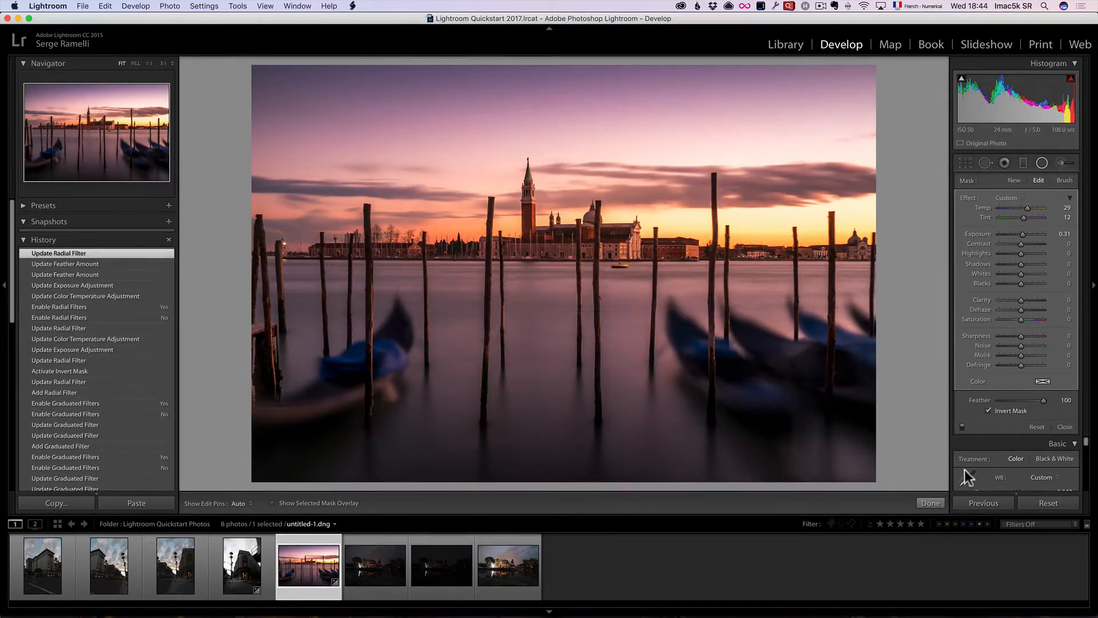
{"action": "left_click", "coordinate": [962, 426]}
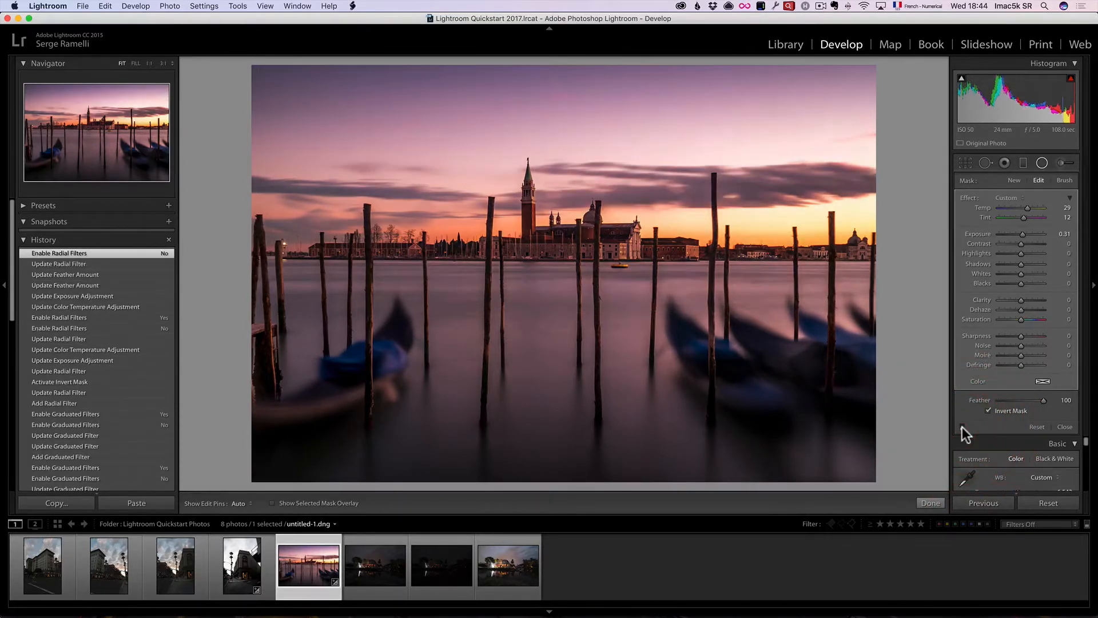
{"action": "left_click", "coordinate": [962, 426]}
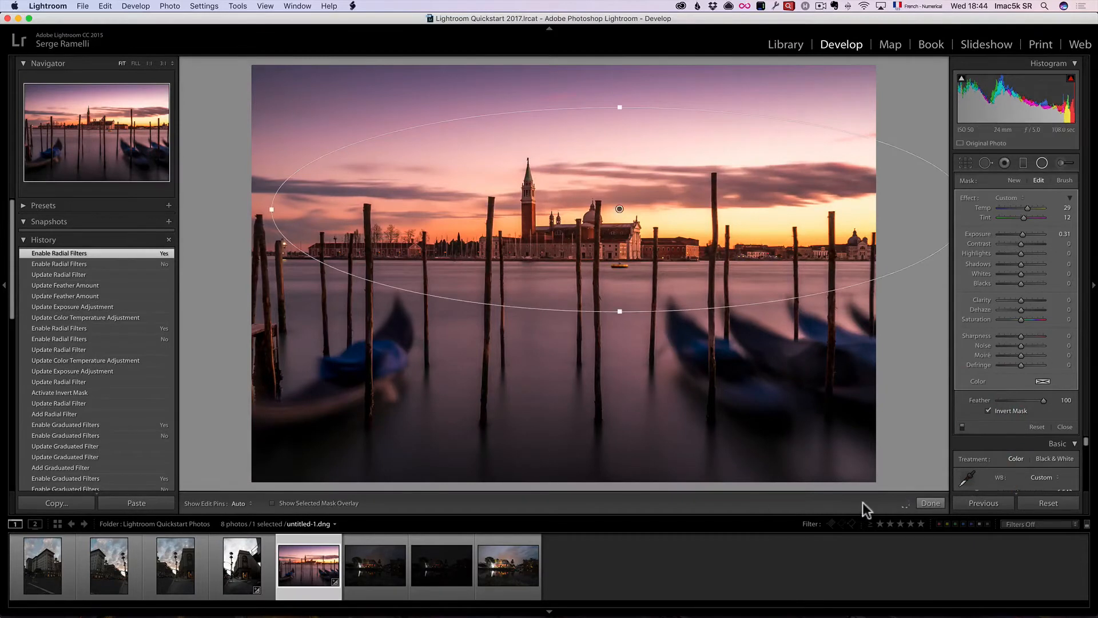
{"action": "left_click", "coordinate": [931, 503]}
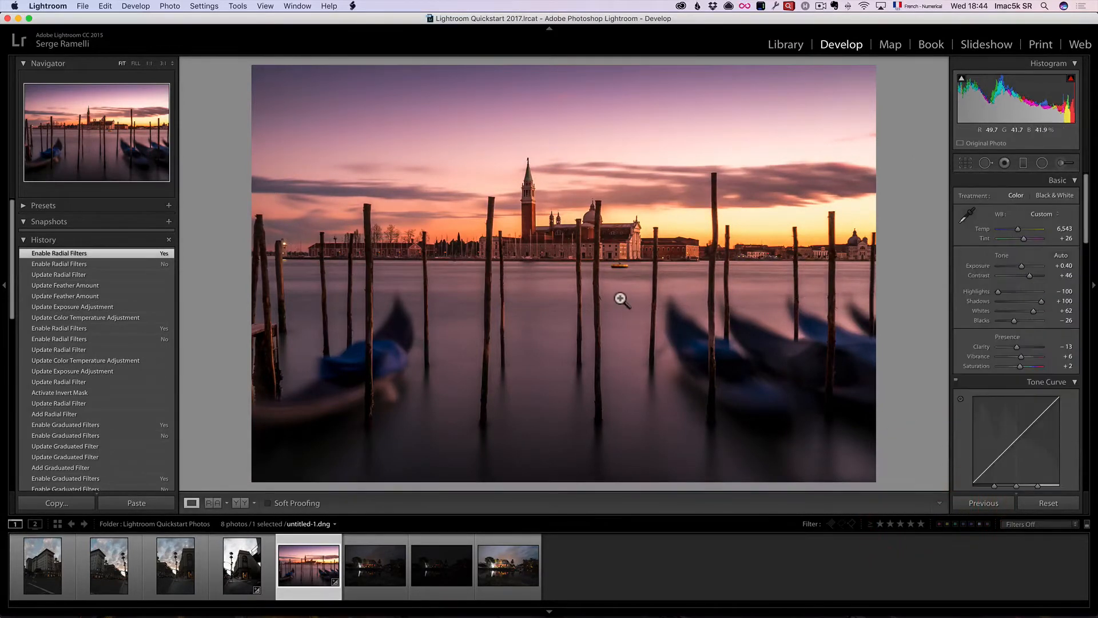
Compare the edited photo with its original version
{"action": "key", "text": "backslash"}
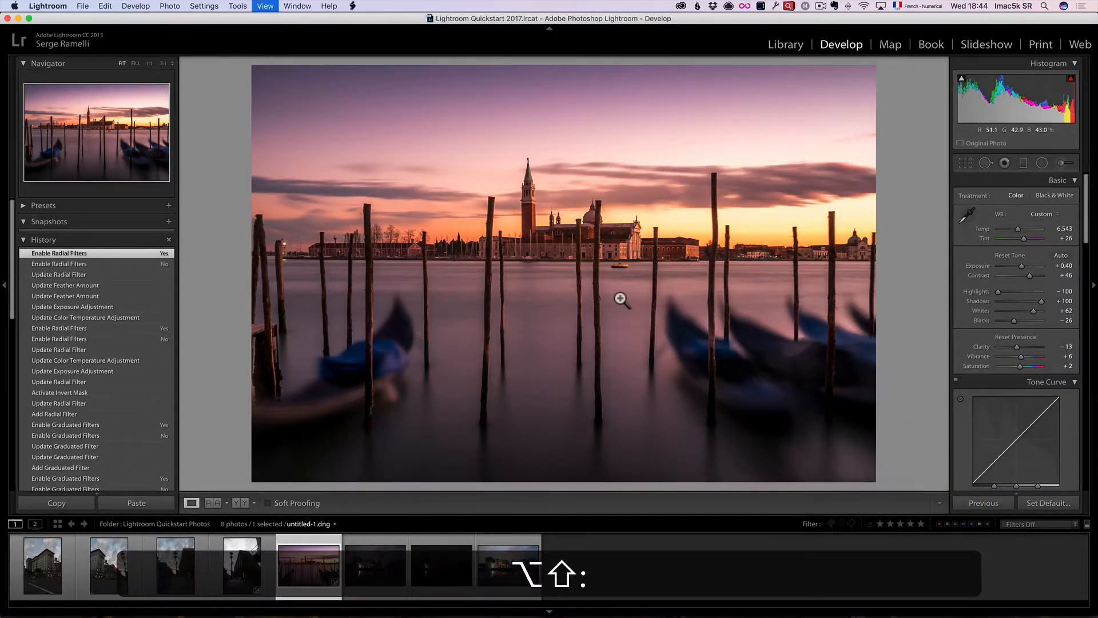
{"action": "key", "text": "backslash"}
{"action": "key", "text": "backslash"}
{"action": "key", "text": "backslash"}
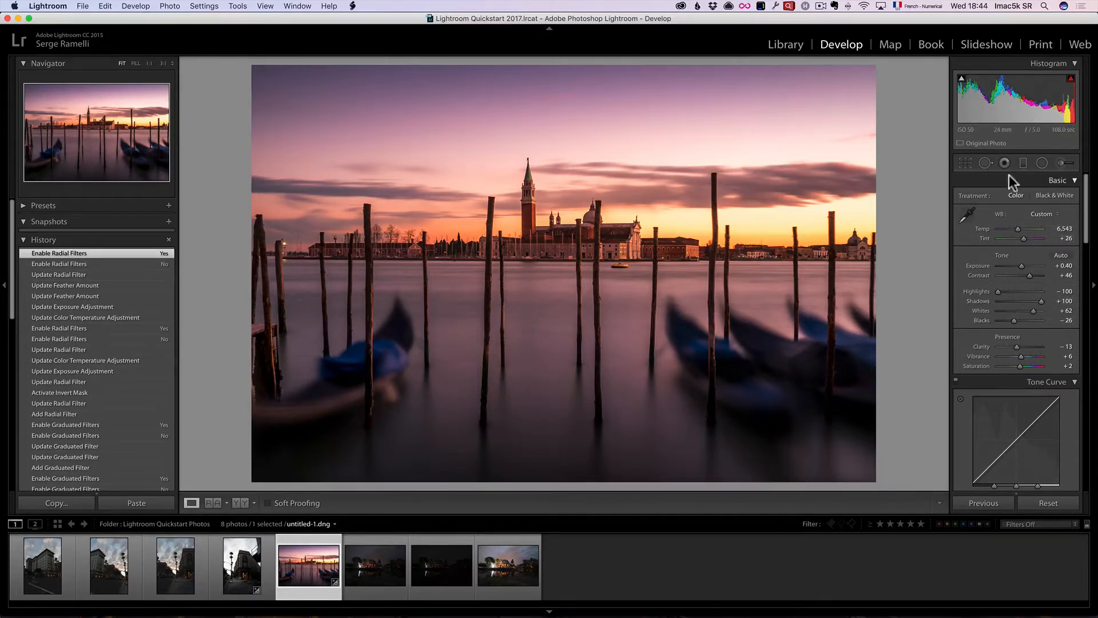
Start a new adjustment brush with the Exposure effect preset and set its Exposure to 0.72
{"action": "left_click", "coordinate": [1060, 164]}
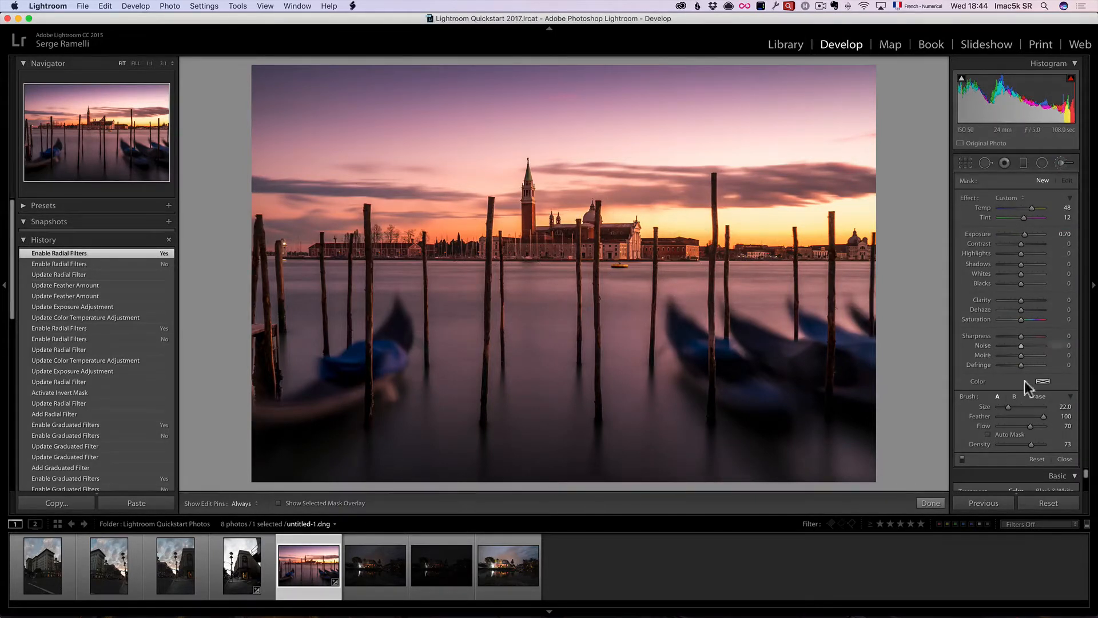
{"action": "left_click", "coordinate": [1018, 198]}
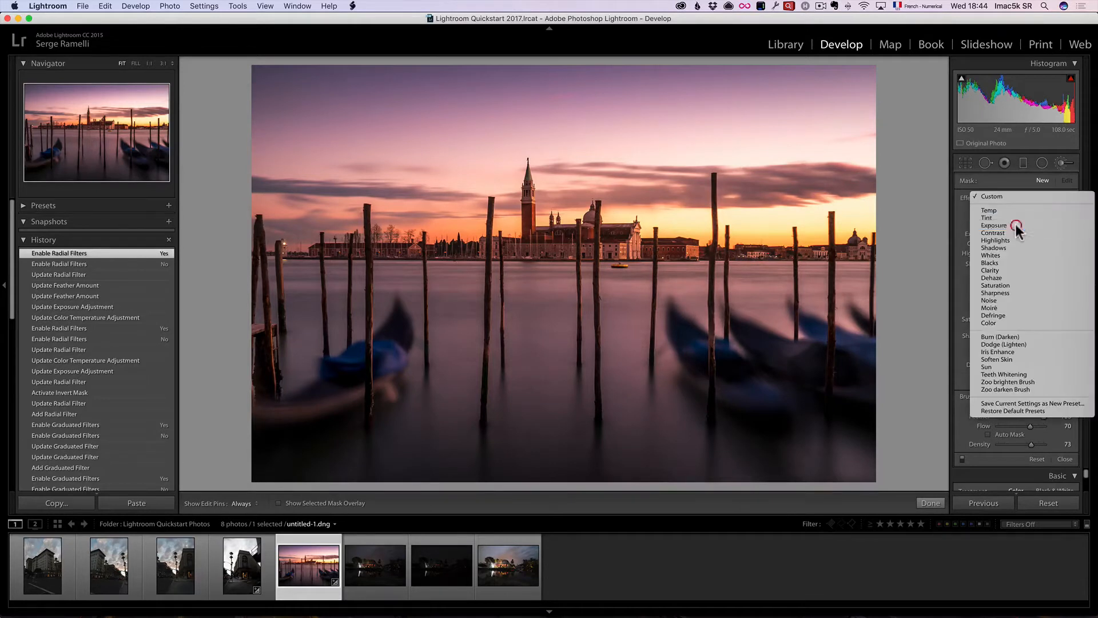
{"action": "left_click", "coordinate": [1015, 224]}
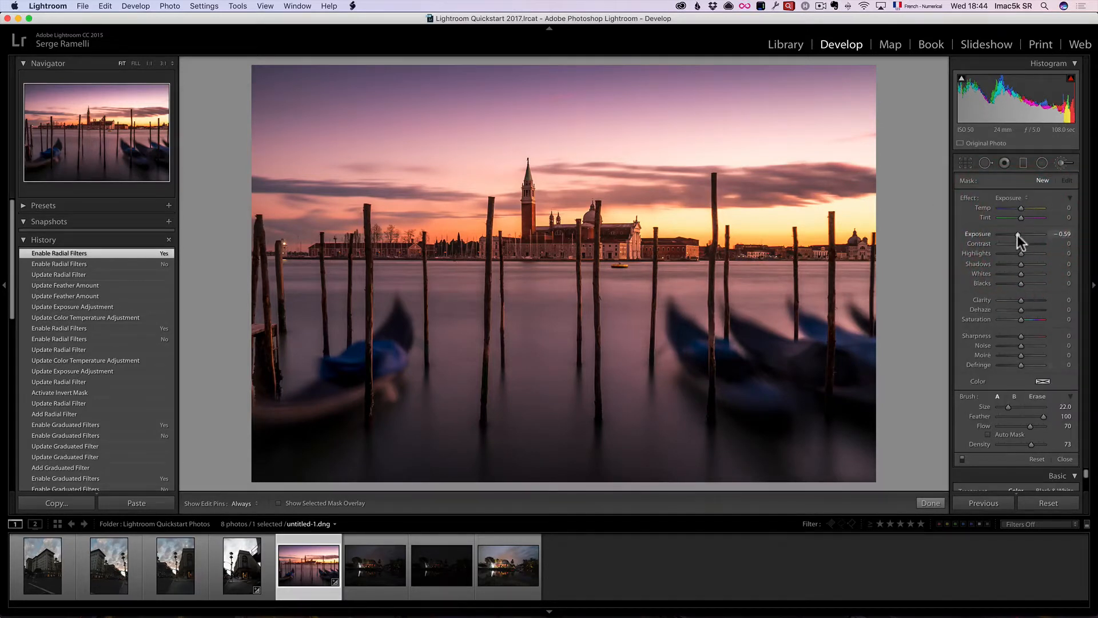
{"action": "left_click_drag", "start_coordinate": [1018, 235], "coordinate": [1024, 234]}
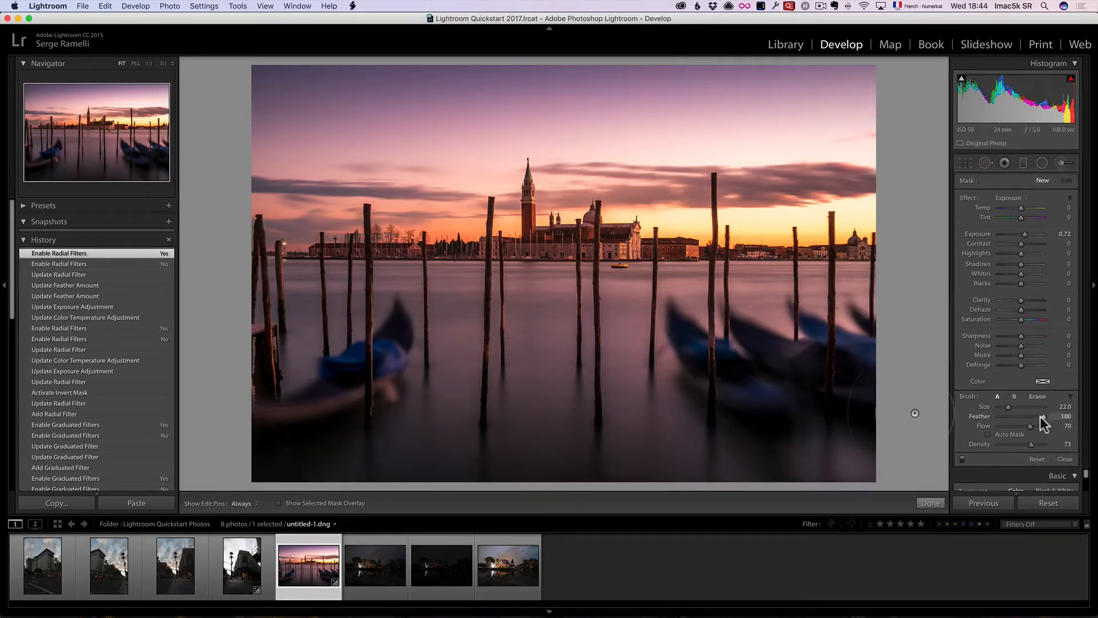
Try a hard-edged brush stroke winding across the water with Feather 0 and Exposure 1.78, and delete that adjustment
{"action": "left_click_drag", "start_coordinate": [1041, 416], "coordinate": [980, 416]}
{"action": "left_click_drag", "start_coordinate": [1021, 231], "coordinate": [1031, 237]}
{"action": "scroll", "coordinate": [629, 277], "scroll_direction": "up", "scroll_amount": 8}
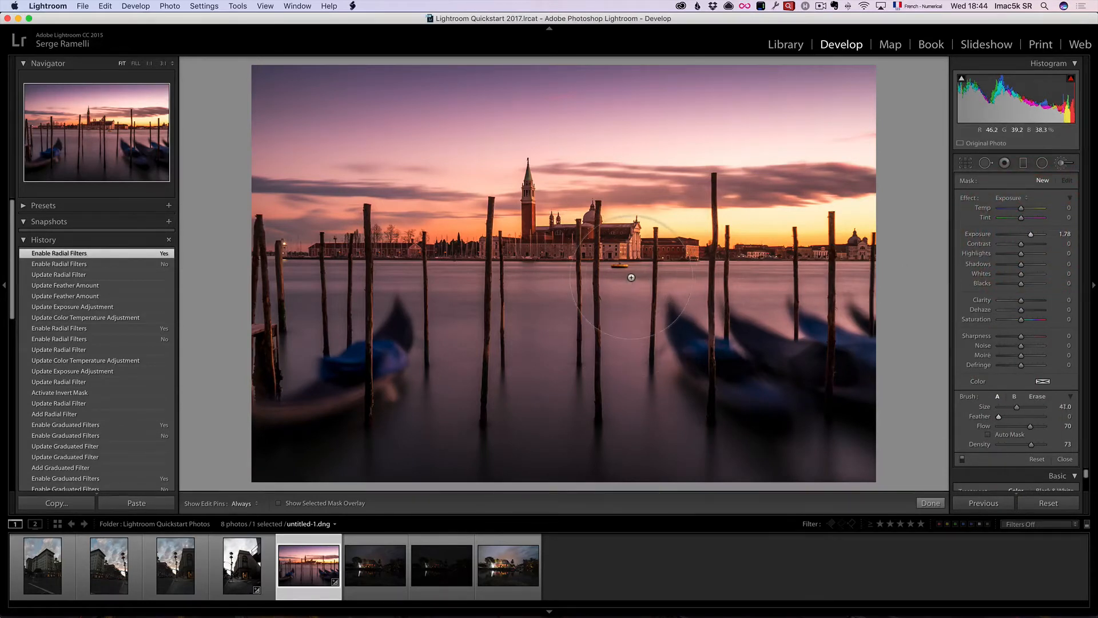
{"action": "scroll", "coordinate": [539, 257], "scroll_direction": "down", "scroll_amount": 10}
{"action": "mouse_move", "coordinate": [527, 293]}
{"action": "left_mouse_down"}
{"action": "mouse_move", "coordinate": [545, 279]}
{"action": "mouse_move", "coordinate": [462, 306]}
{"action": "mouse_move", "coordinate": [520, 324]}
{"action": "mouse_move", "coordinate": [632, 297]}
{"action": "mouse_move", "coordinate": [700, 316]}
{"action": "mouse_move", "coordinate": [691, 351]}
{"action": "mouse_move", "coordinate": [480, 377]}
{"action": "mouse_move", "coordinate": [463, 411]}
{"action": "mouse_move", "coordinate": [536, 438]}
{"action": "mouse_move", "coordinate": [625, 438]}
{"action": "mouse_move", "coordinate": [764, 414]}
{"action": "left_mouse_up"}
{"action": "scroll", "coordinate": [865, 428], "scroll_direction": "down", "scroll_amount": 3}
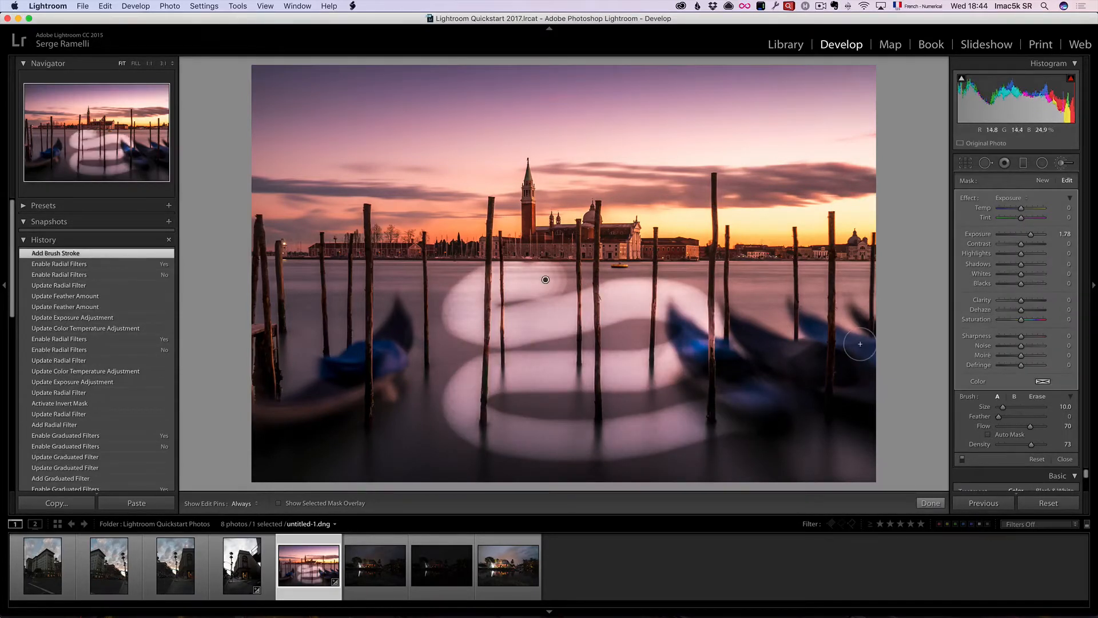
{"action": "key", "text": "BackSpace"}
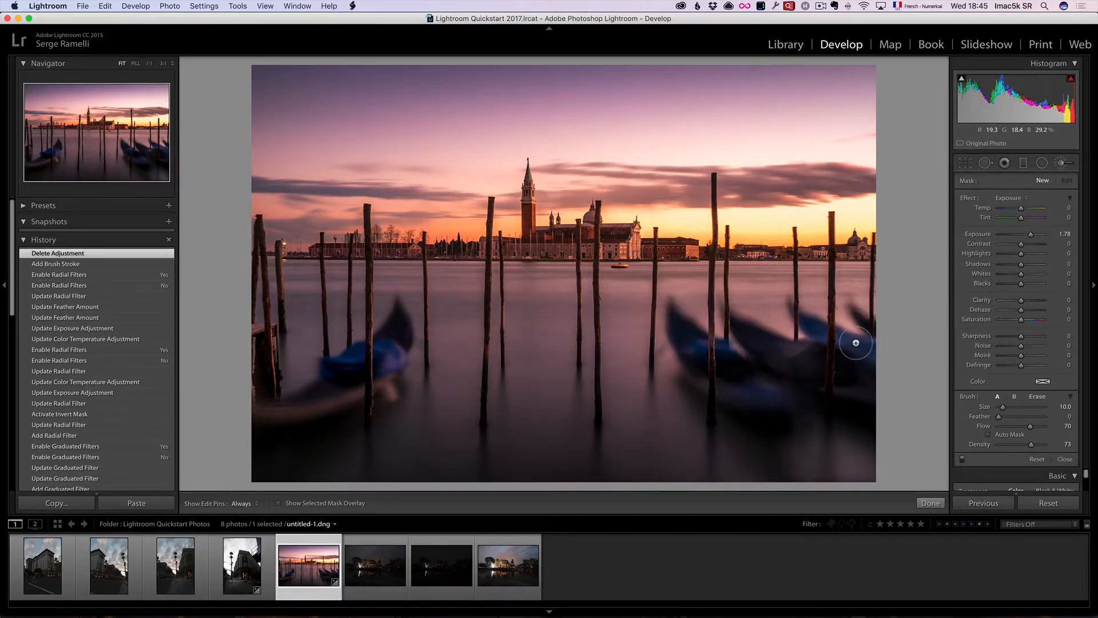
Try a soft brush stroke from the church across the water with Feather 100, and delete that adjustment
{"action": "left_click_drag", "start_coordinate": [999, 416], "coordinate": [1067, 417]}
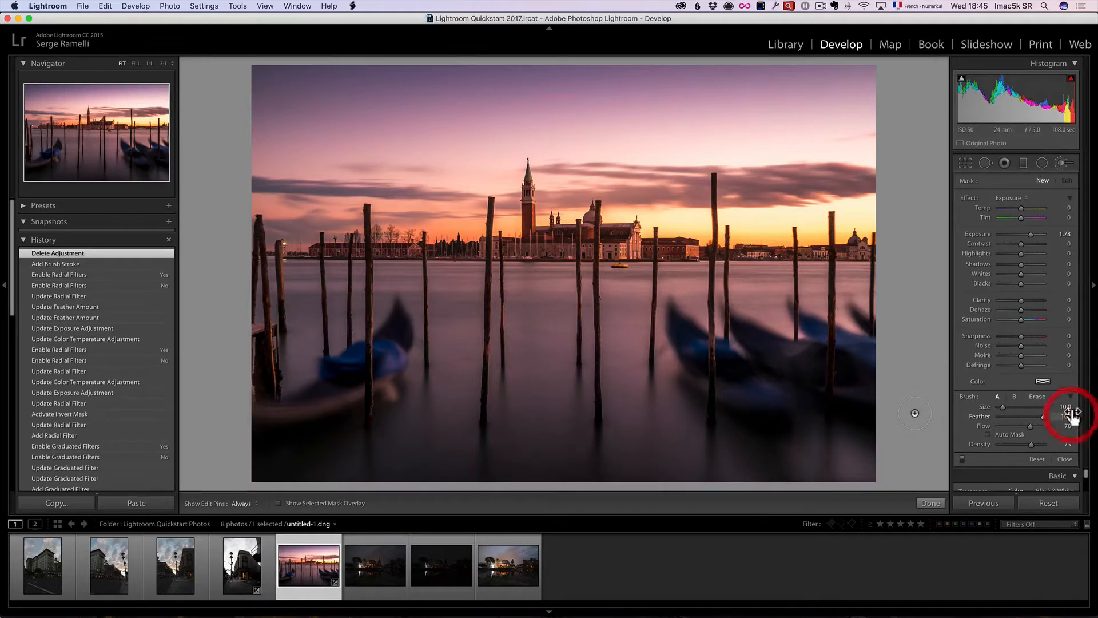
{"action": "mouse_move", "coordinate": [598, 230]}
{"action": "left_mouse_down"}
{"action": "mouse_move", "coordinate": [502, 279]}
{"action": "mouse_move", "coordinate": [512, 303]}
{"action": "mouse_move", "coordinate": [684, 334]}
{"action": "mouse_move", "coordinate": [699, 354]}
{"action": "mouse_move", "coordinate": [638, 376]}
{"action": "mouse_move", "coordinate": [441, 406]}
{"action": "left_mouse_up"}
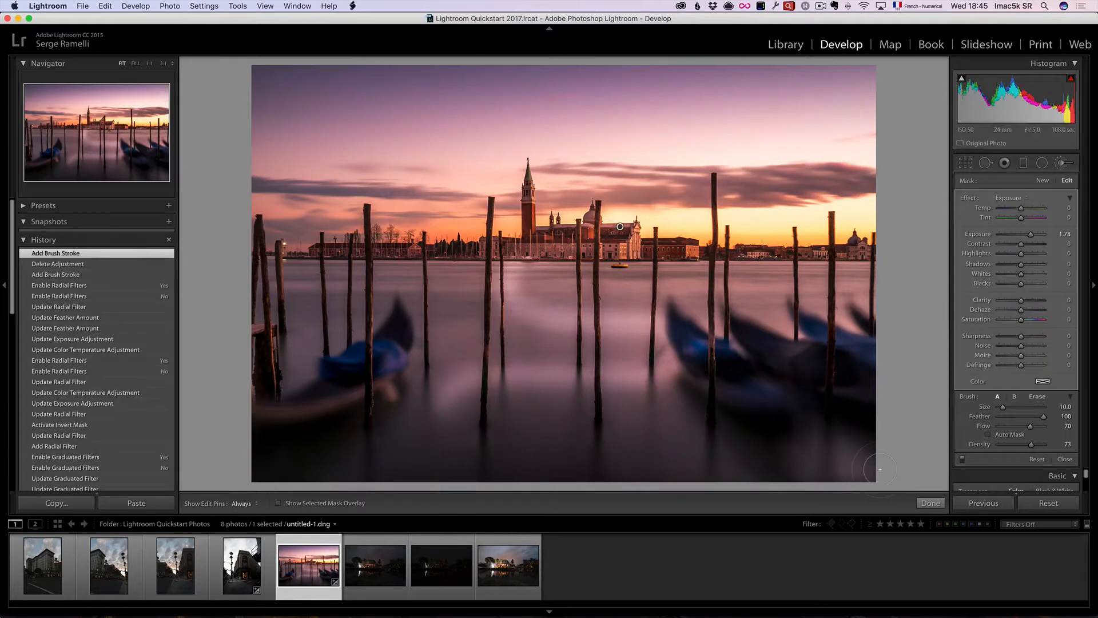
{"action": "key", "text": "Delete"}
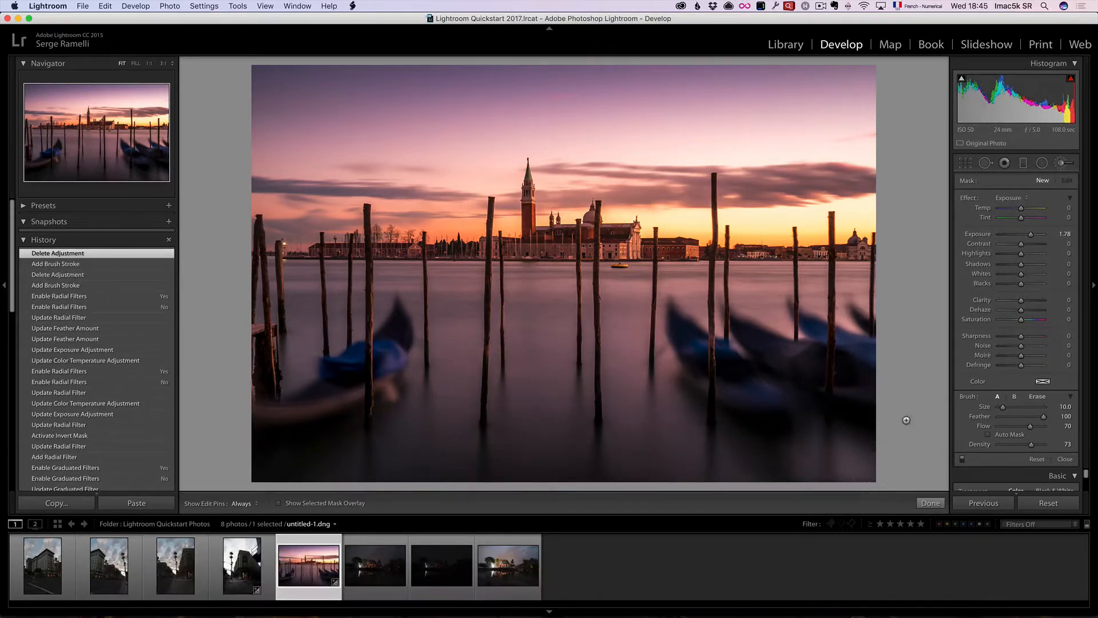
Brighten the water with several brush strokes at Exposure 0.88, Flow 62 and Density 65, reducing the brush to Size 17
{"action": "left_click_drag", "start_coordinate": [1014, 407], "coordinate": [1019, 407]}
{"action": "left_click_drag", "start_coordinate": [1030, 427], "coordinate": [1027, 445]}
{"action": "left_click", "coordinate": [1025, 234]}
{"action": "scroll", "coordinate": [478, 302], "scroll_direction": "down", "scroll_amount": 6}
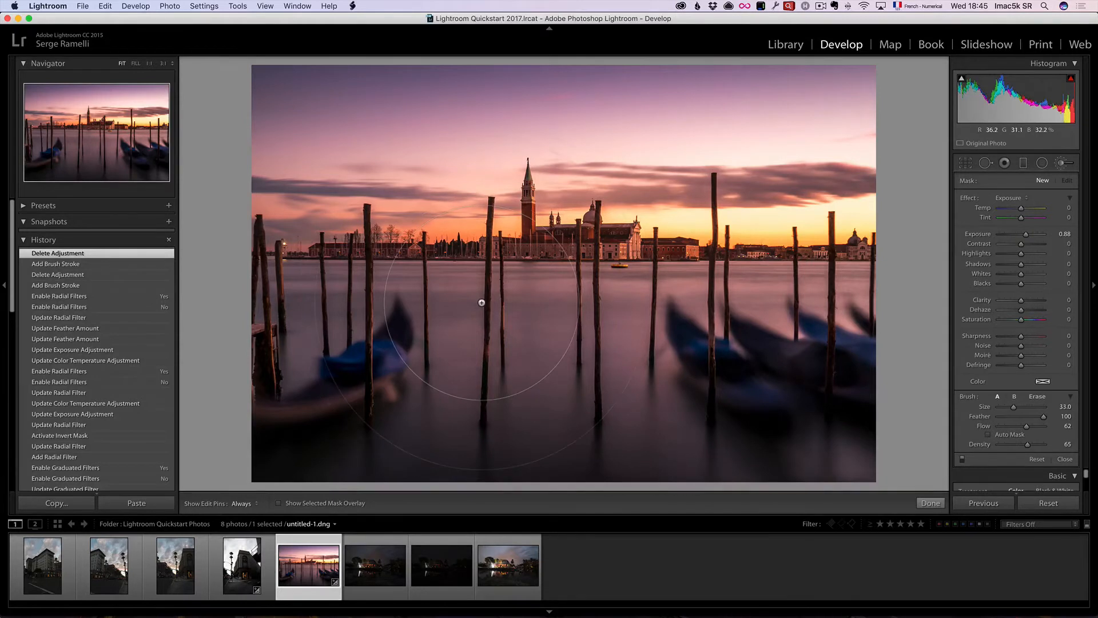
{"action": "left_click_drag", "start_coordinate": [440, 287], "coordinate": [469, 280]}
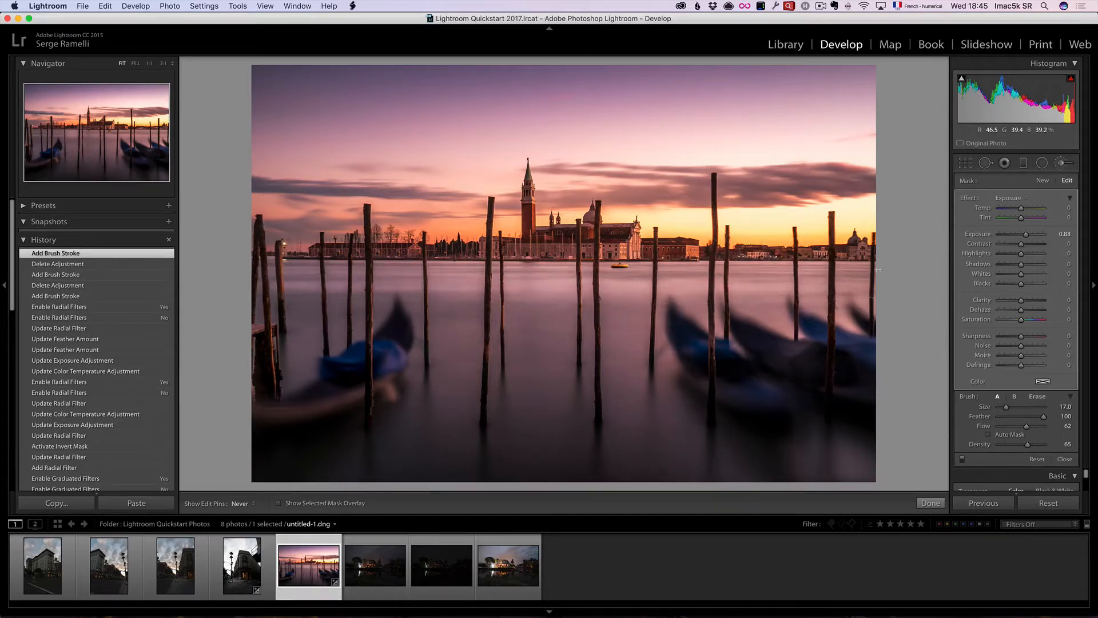
{"action": "left_click_drag", "start_coordinate": [879, 269], "coordinate": [689, 278]}
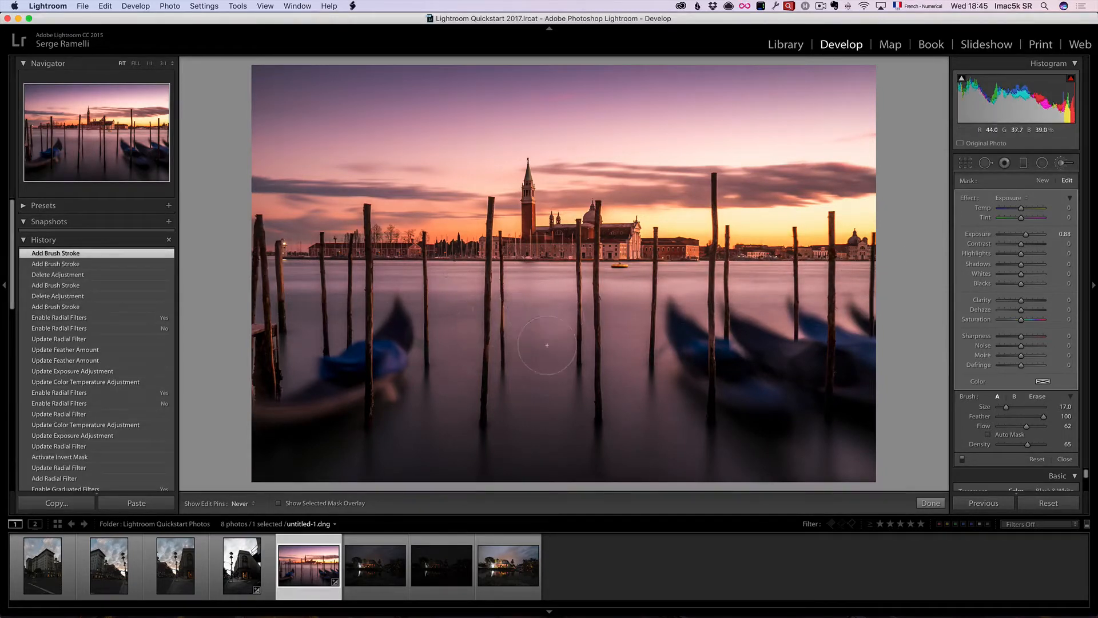
{"action": "left_click_drag", "start_coordinate": [547, 345], "coordinate": [470, 332]}
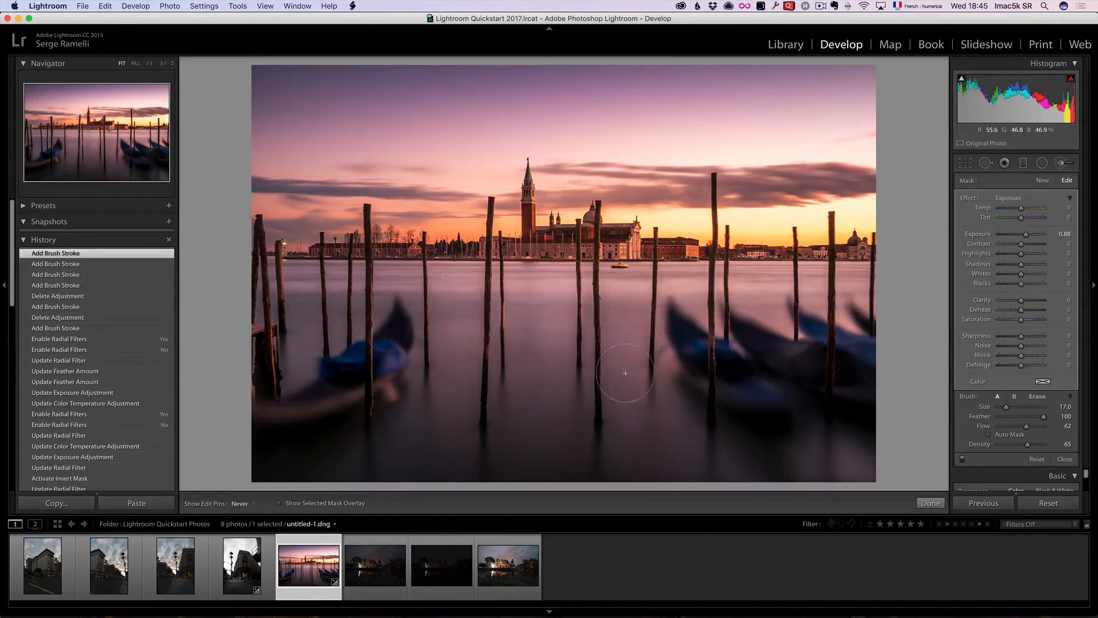
{"action": "left_click_drag", "start_coordinate": [625, 373], "coordinate": [721, 417]}
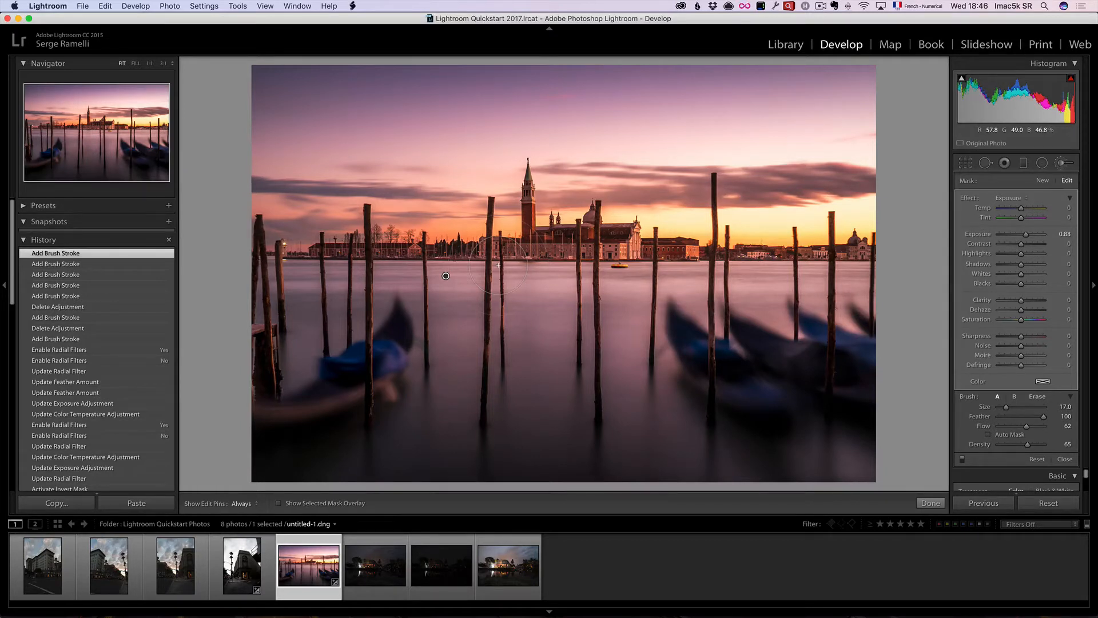
Compare the photo with and without the brush adjustments, and close the brush
{"action": "left_click", "coordinate": [963, 459]}
{"action": "left_click", "coordinate": [963, 459]}
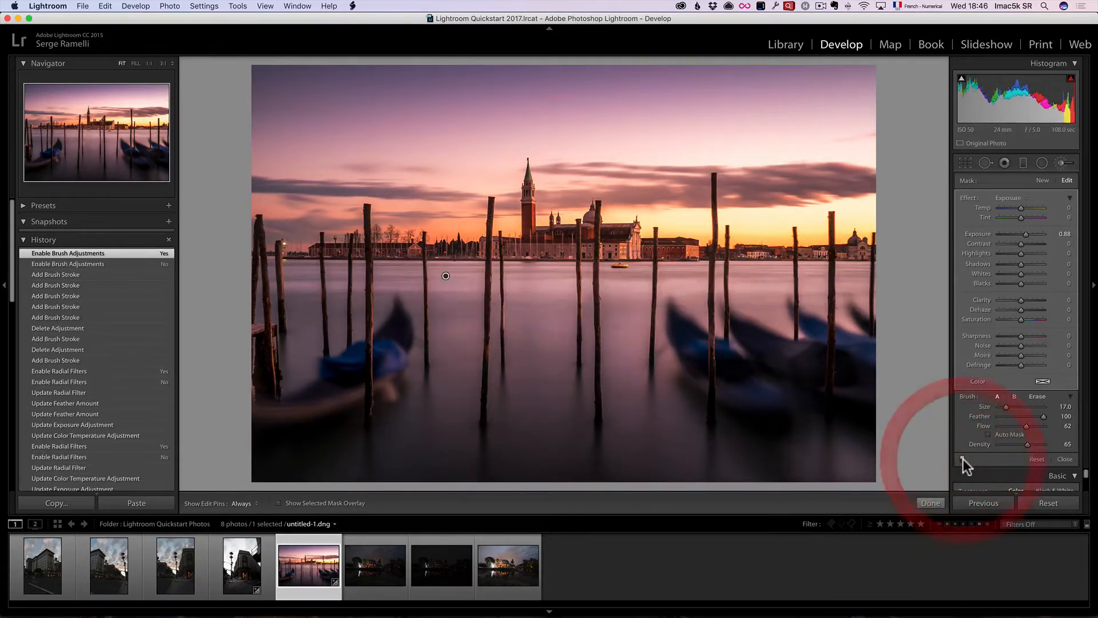
{"action": "left_click", "coordinate": [963, 460]}
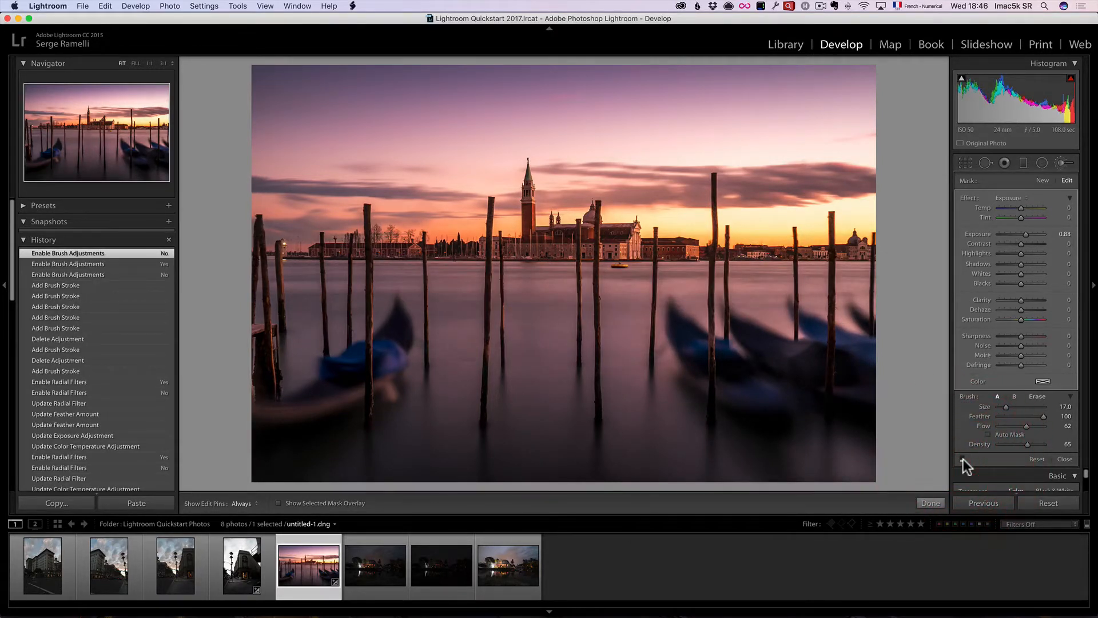
{"action": "left_click", "coordinate": [963, 459]}
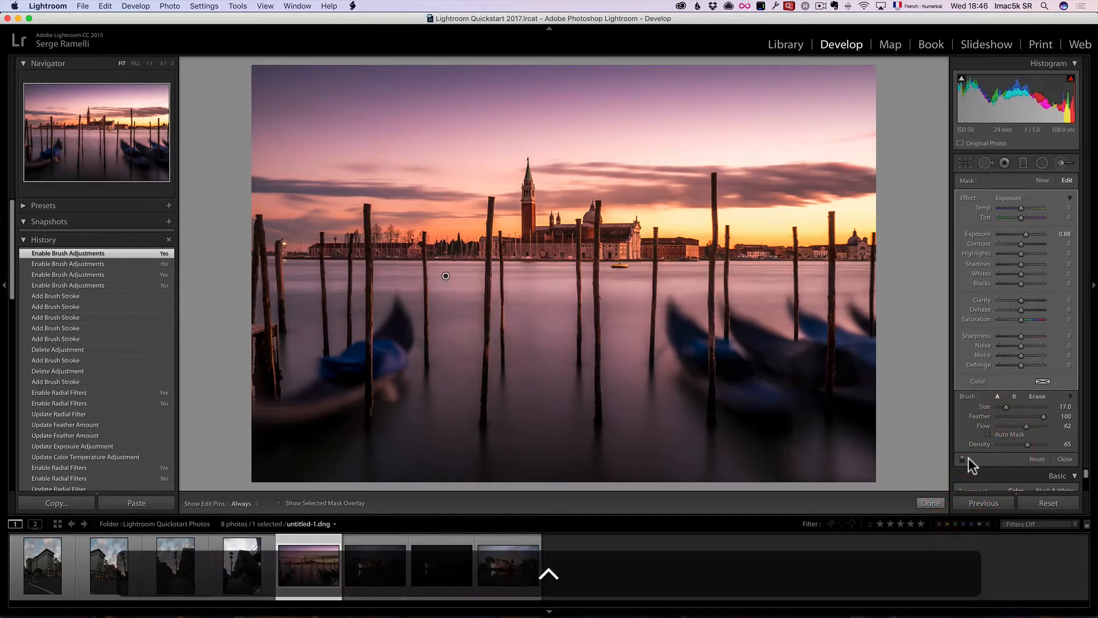
{"action": "key", "text": "ctrl+p"}
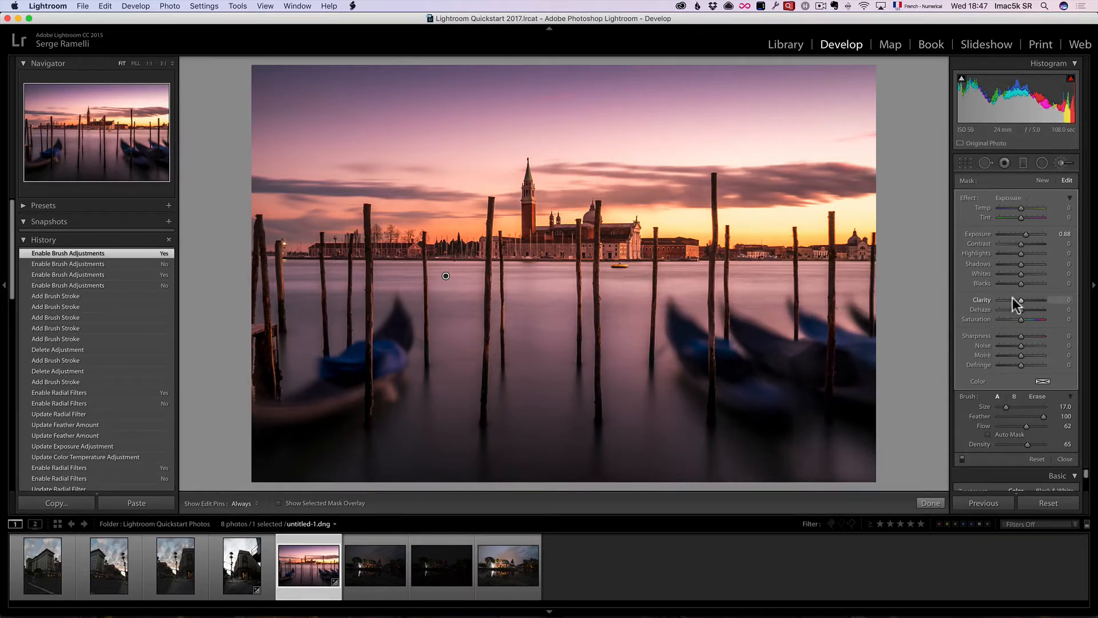
{"action": "left_click", "coordinate": [1065, 458]}
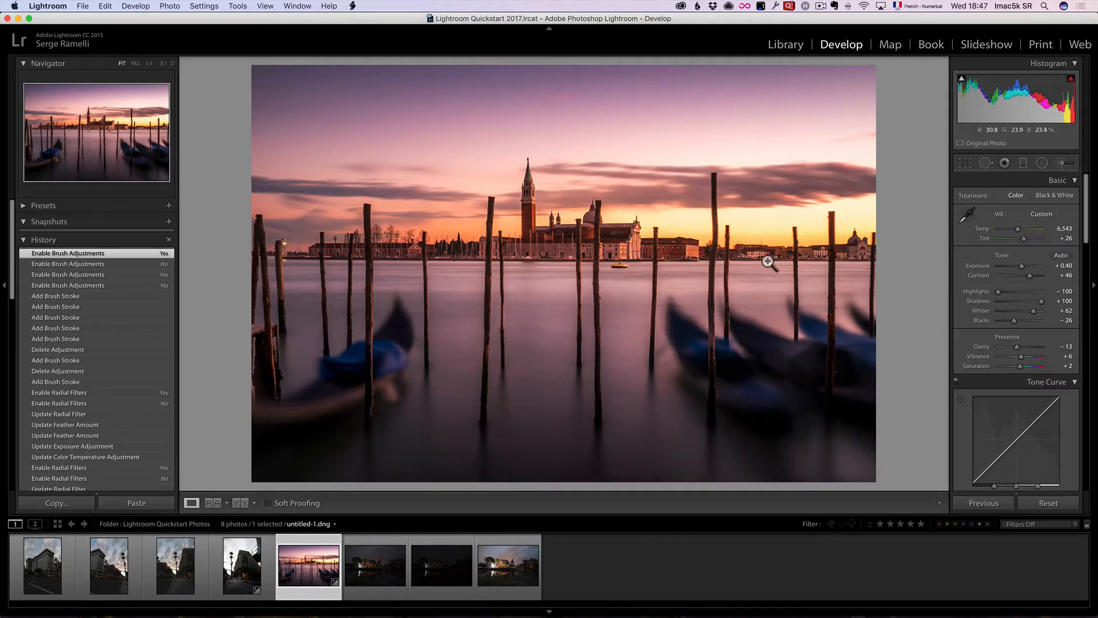
Move the sky's graduated filter down to just above the bell tower and the water's filter slightly lower, and finish editing them
{"action": "left_click", "coordinate": [1024, 162]}
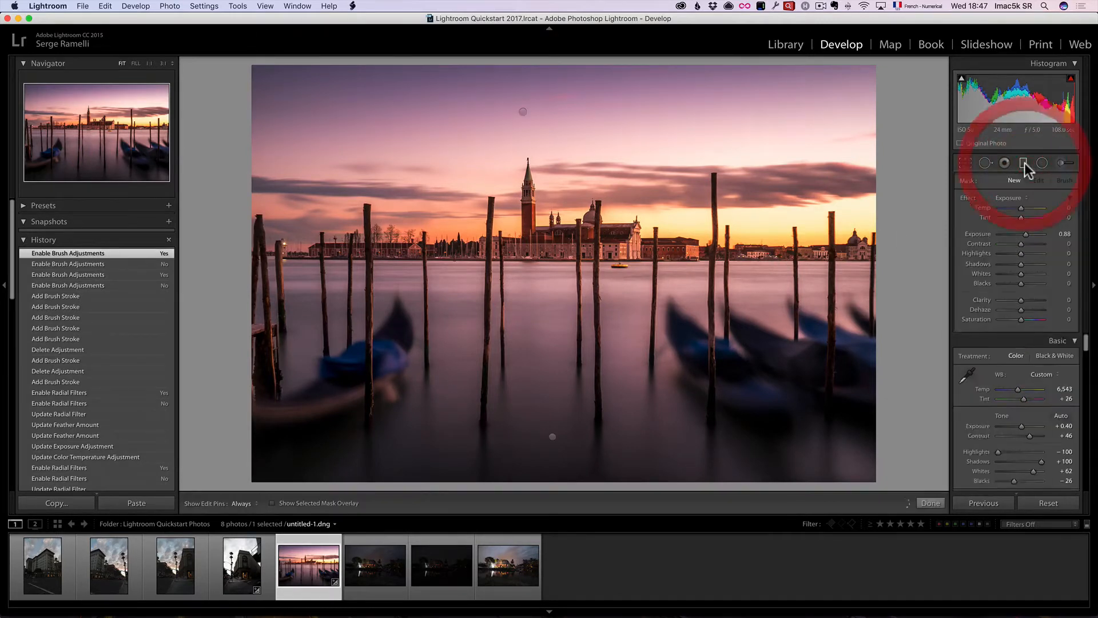
{"action": "left_click", "coordinate": [523, 112]}
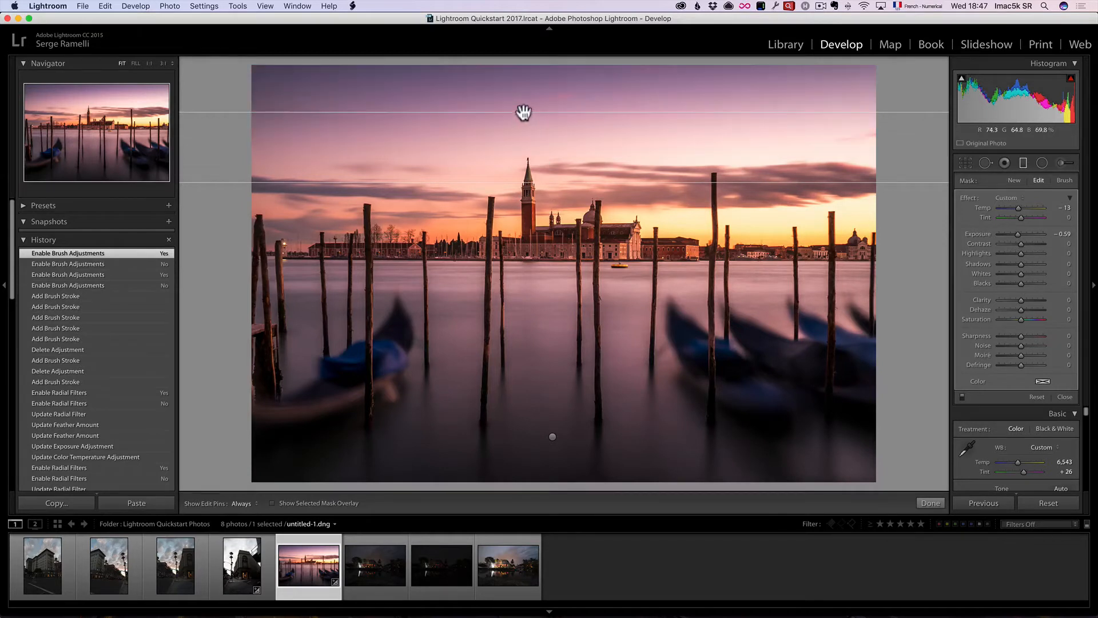
{"action": "left_click_drag", "start_coordinate": [522, 112], "coordinate": [524, 138]}
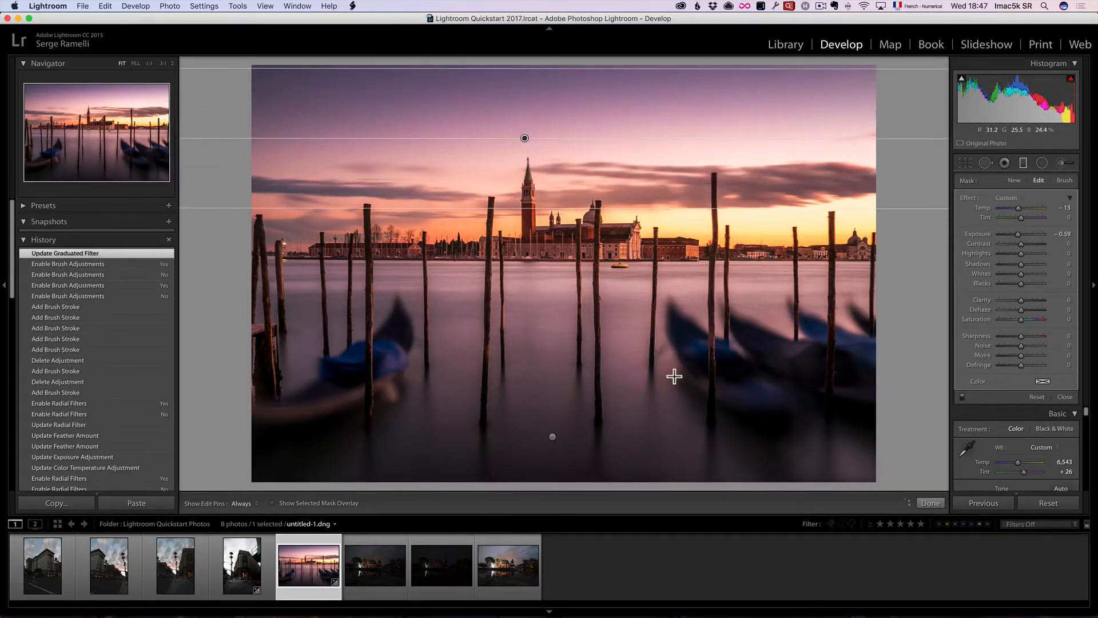
{"action": "left_click_drag", "start_coordinate": [553, 435], "coordinate": [558, 451]}
{"action": "left_click", "coordinate": [930, 503]}
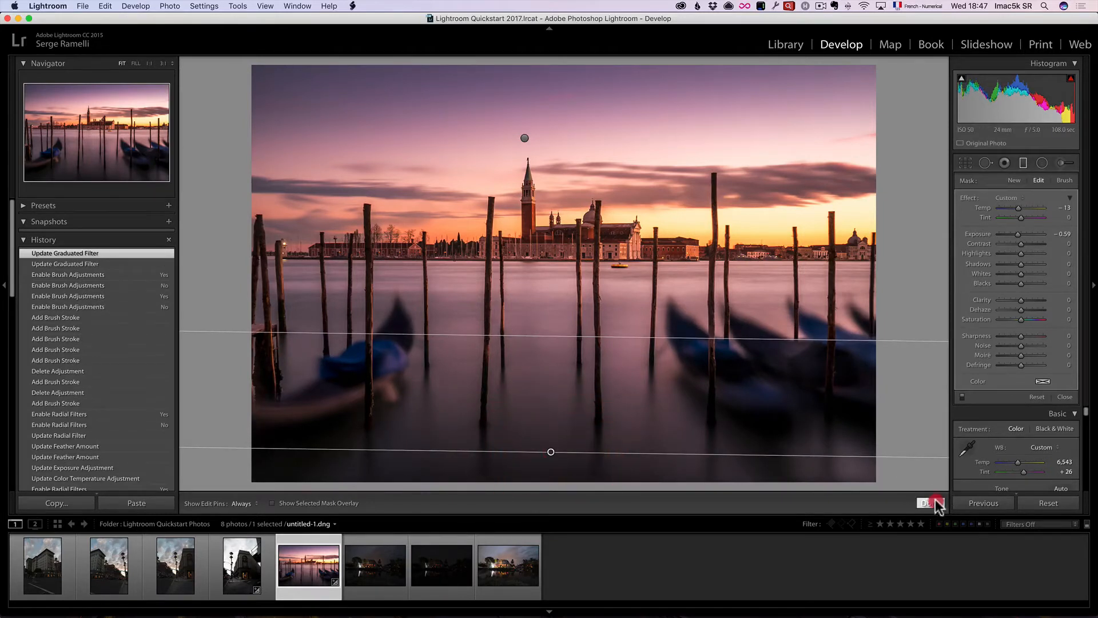
Move the radial filter's center from the church dome to the sky just left of the bell tower, and close the filter
{"action": "left_click", "coordinate": [1043, 163]}
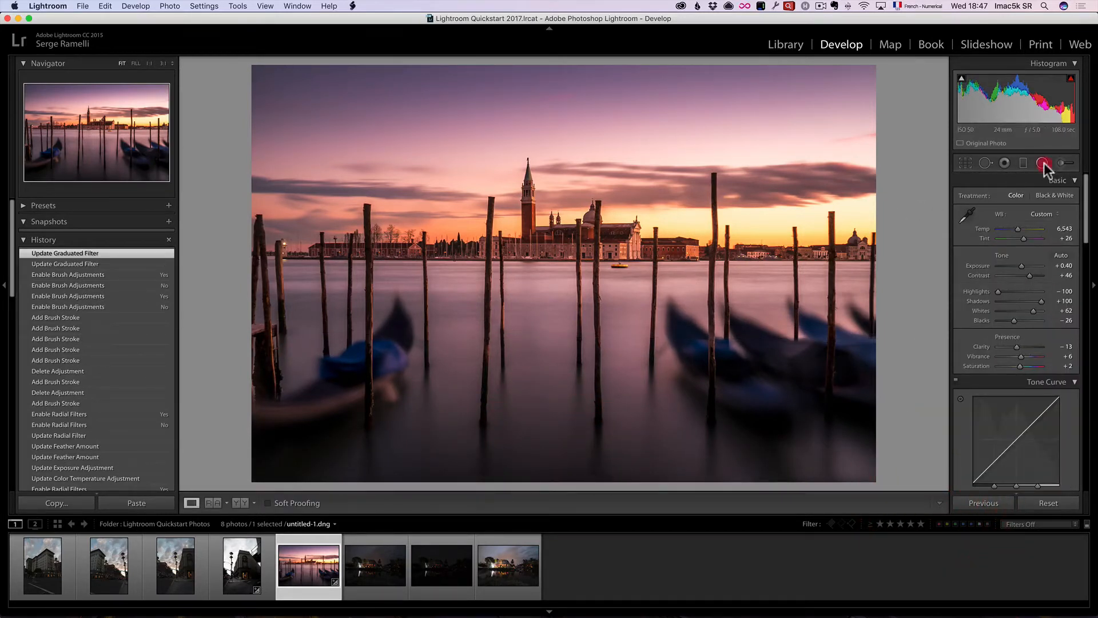
{"action": "left_click", "coordinate": [620, 209]}
{"action": "left_click_drag", "start_coordinate": [619, 209], "coordinate": [477, 204]}
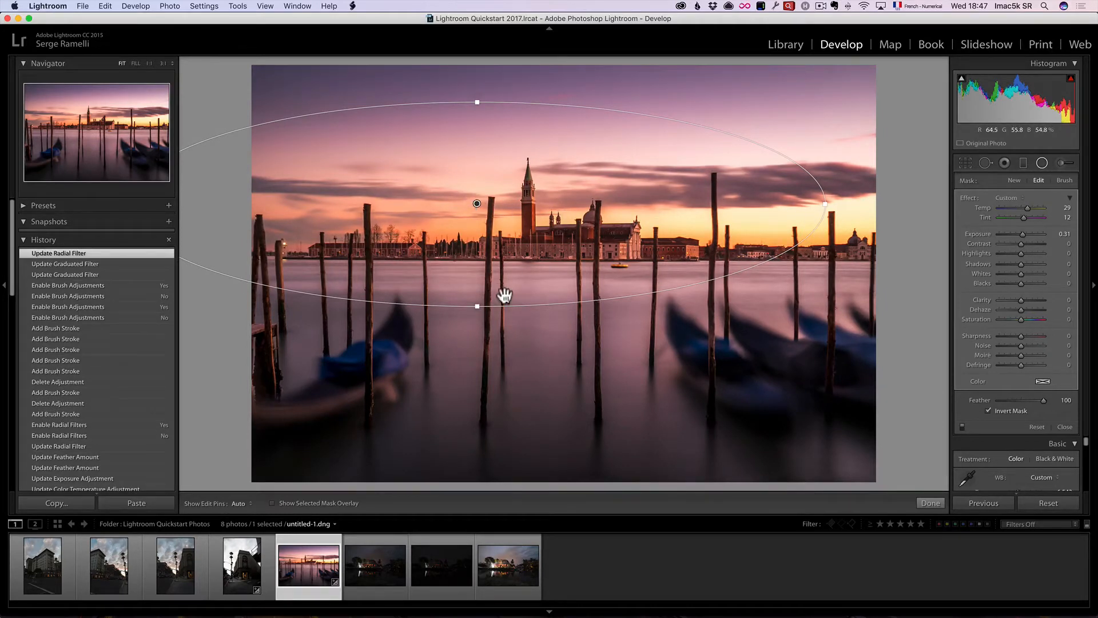
{"action": "left_click", "coordinate": [1065, 426]}
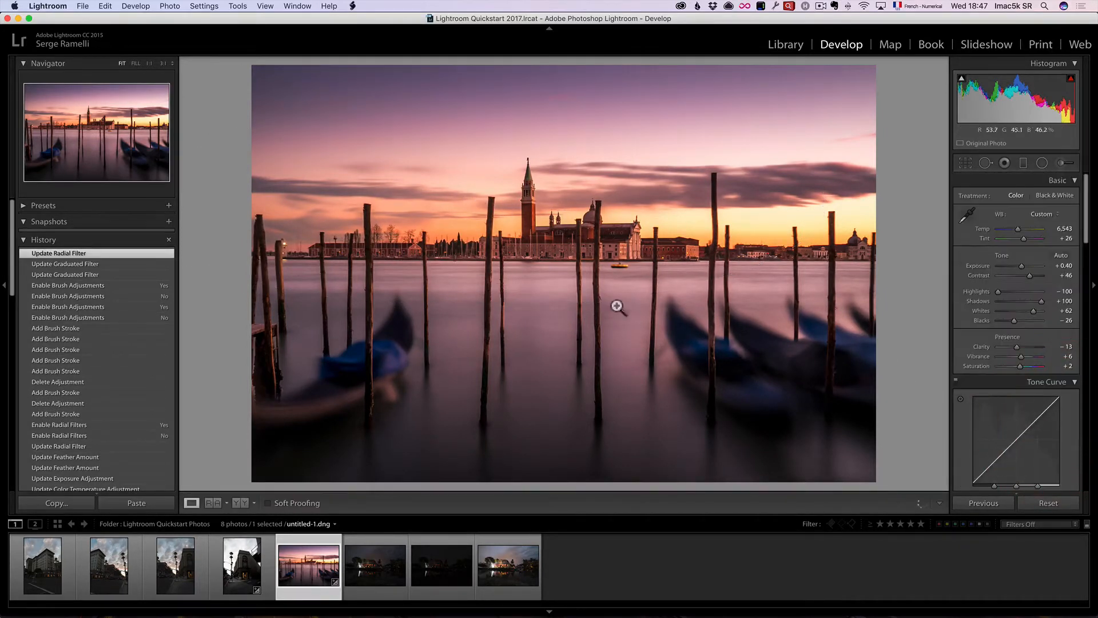
Reselect the water's brush adjustment, switch it to Erase at Size 22, show the mask overlay, and hide the edit pins
{"action": "left_click", "coordinate": [1064, 163]}
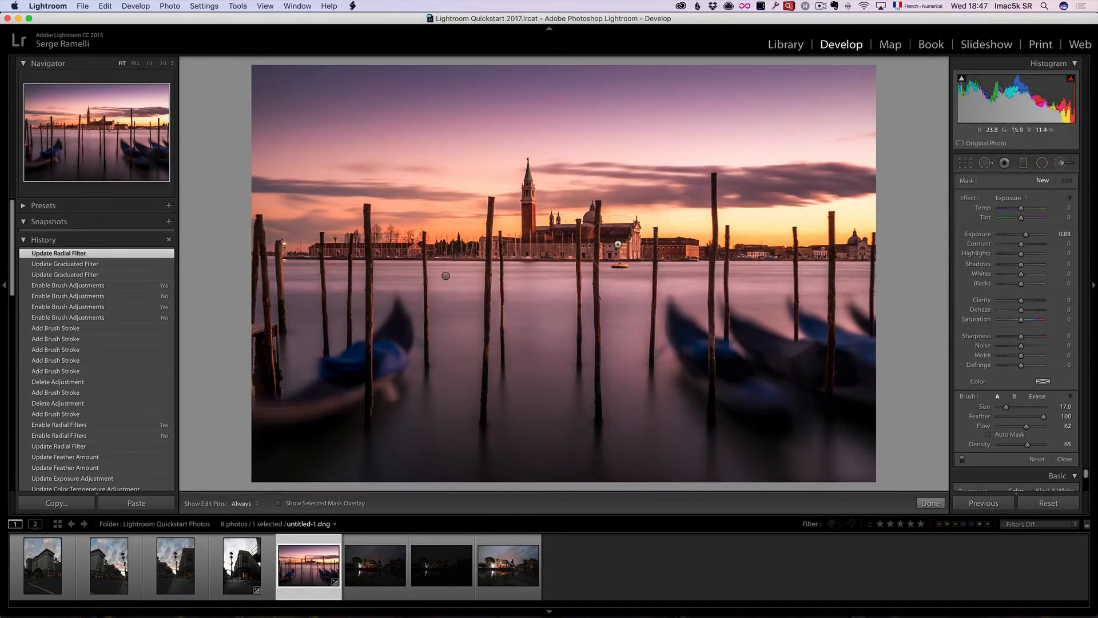
{"action": "left_click", "coordinate": [448, 280]}
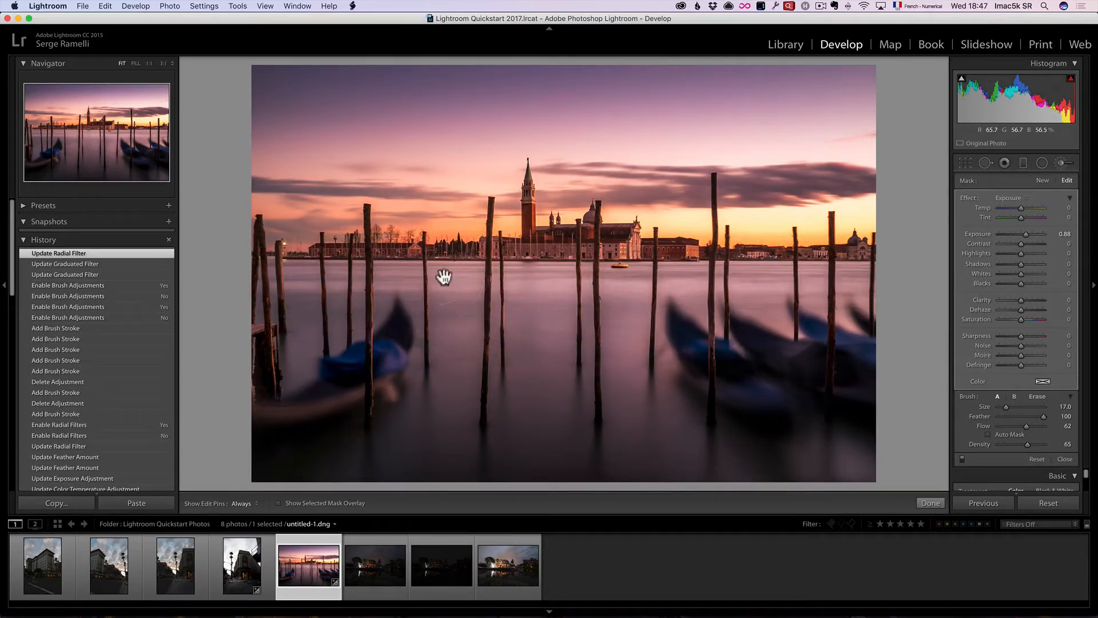
{"action": "key", "text": "o"}
{"action": "left_click", "coordinate": [1037, 397]}
{"action": "scroll", "coordinate": [538, 304], "scroll_direction": "down", "scroll_amount": 5}
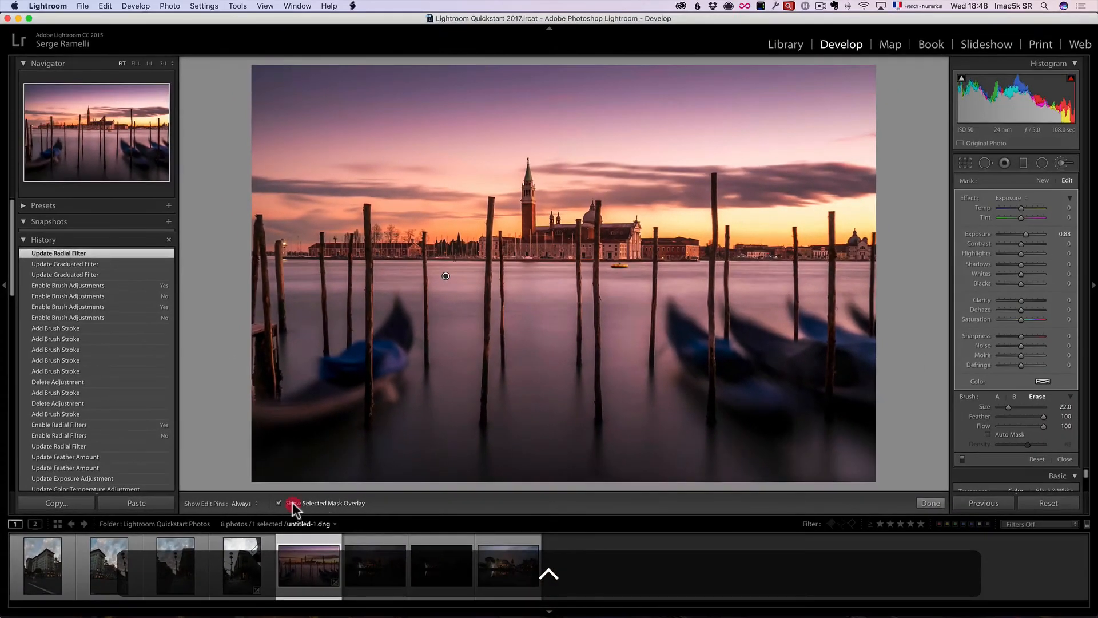
{"action": "left_click", "coordinate": [295, 503]}
{"action": "key", "text": "h"}
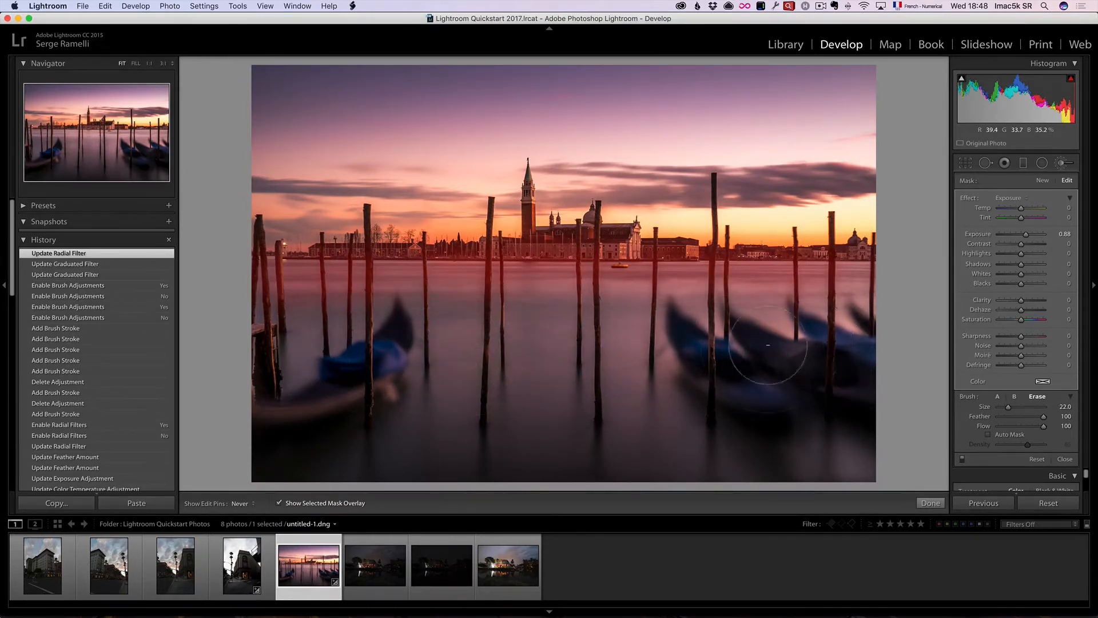
Erase the brush mask over the left gondola, hide the overlay, and compare the photo with and without the brush adjustments
{"action": "left_click_drag", "start_coordinate": [398, 329], "coordinate": [378, 360]}
{"action": "key", "text": "h"}
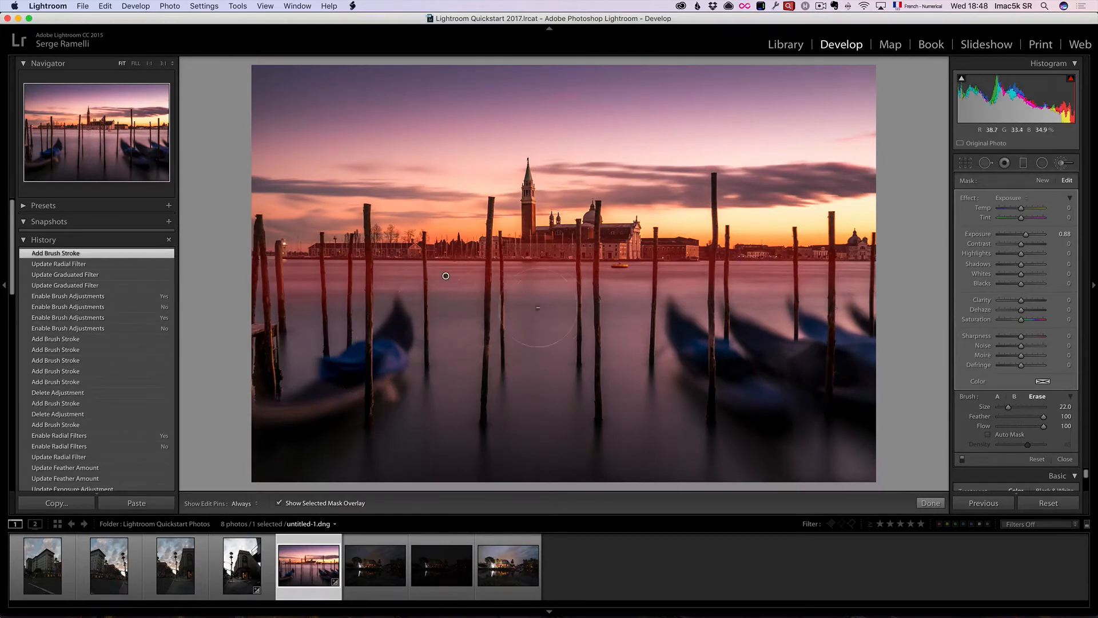
{"action": "left_click", "coordinate": [328, 503]}
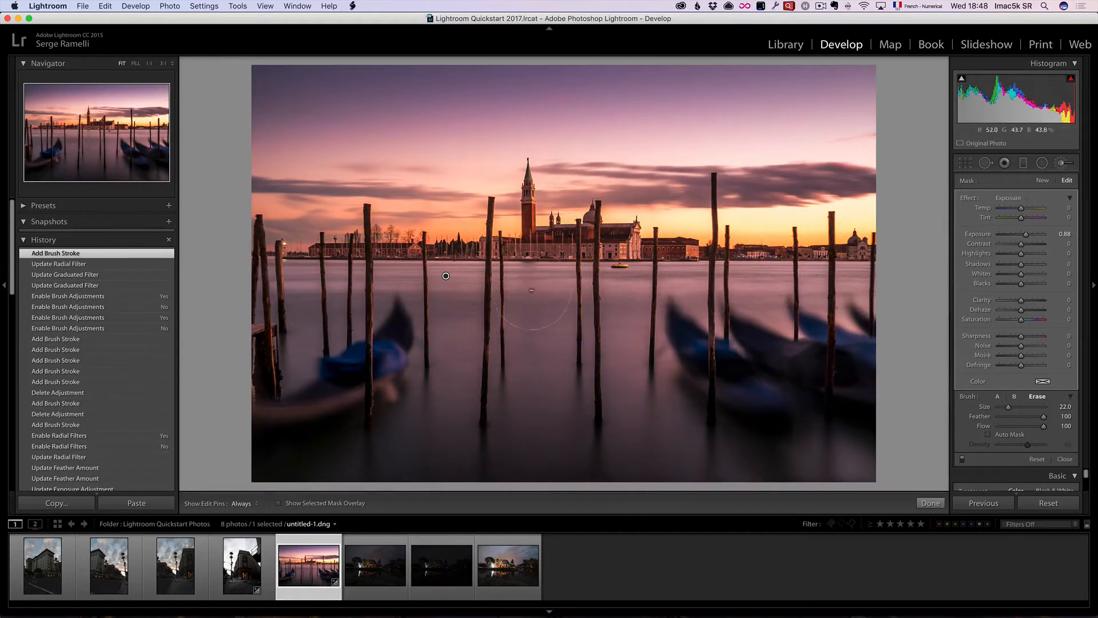
{"action": "left_click", "coordinate": [962, 459]}
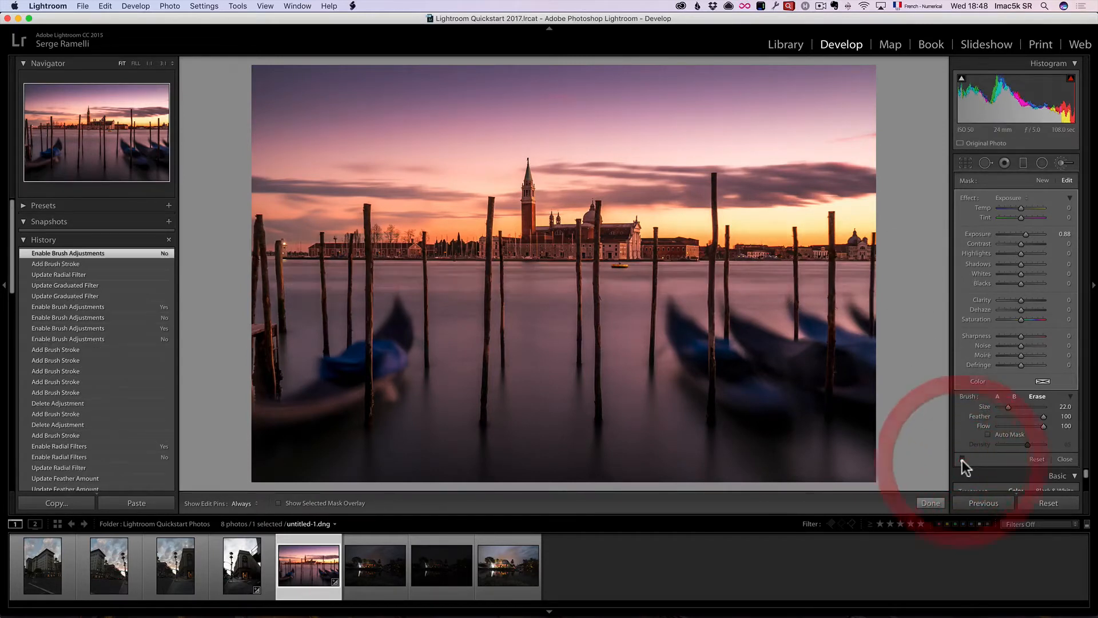
{"action": "left_click", "coordinate": [962, 459]}
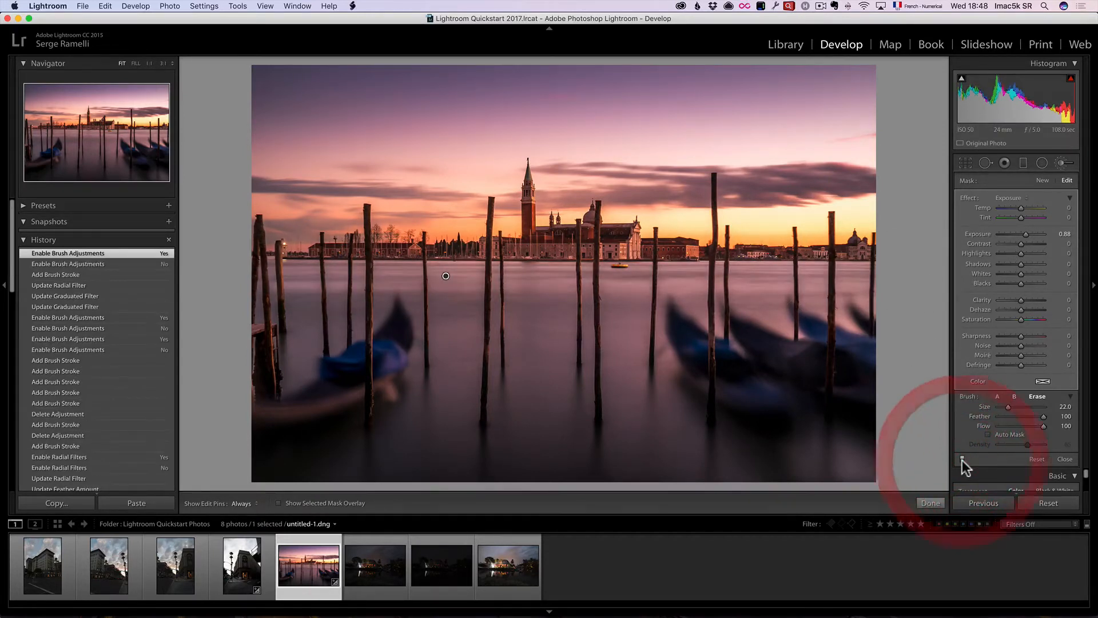
Close the brush adjustment and set the photo's Sharpening Amount to 90
{"action": "left_click", "coordinate": [1065, 458]}
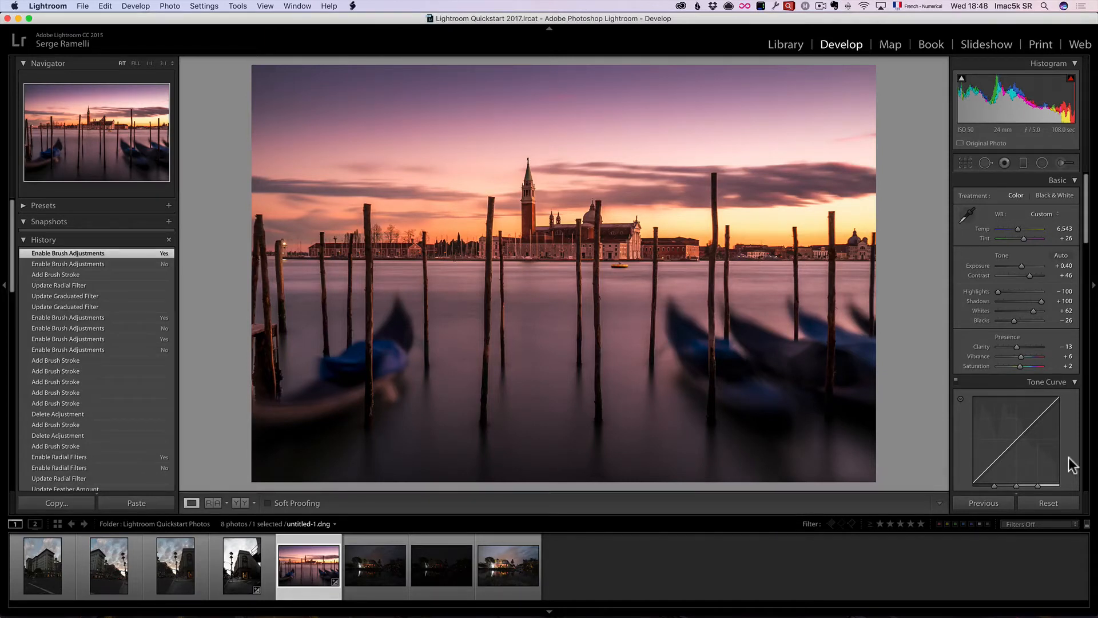
{"action": "scroll", "coordinate": [1010, 340], "scroll_direction": "down", "scroll_amount": 5}
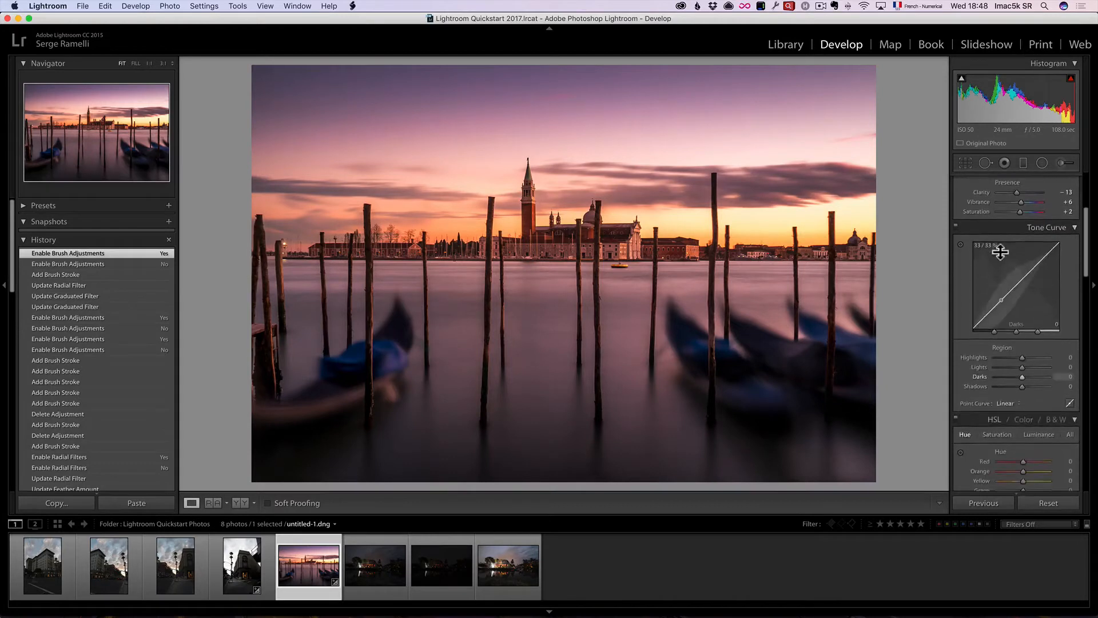
{"action": "scroll", "coordinate": [999, 252], "scroll_direction": "down", "scroll_amount": 3}
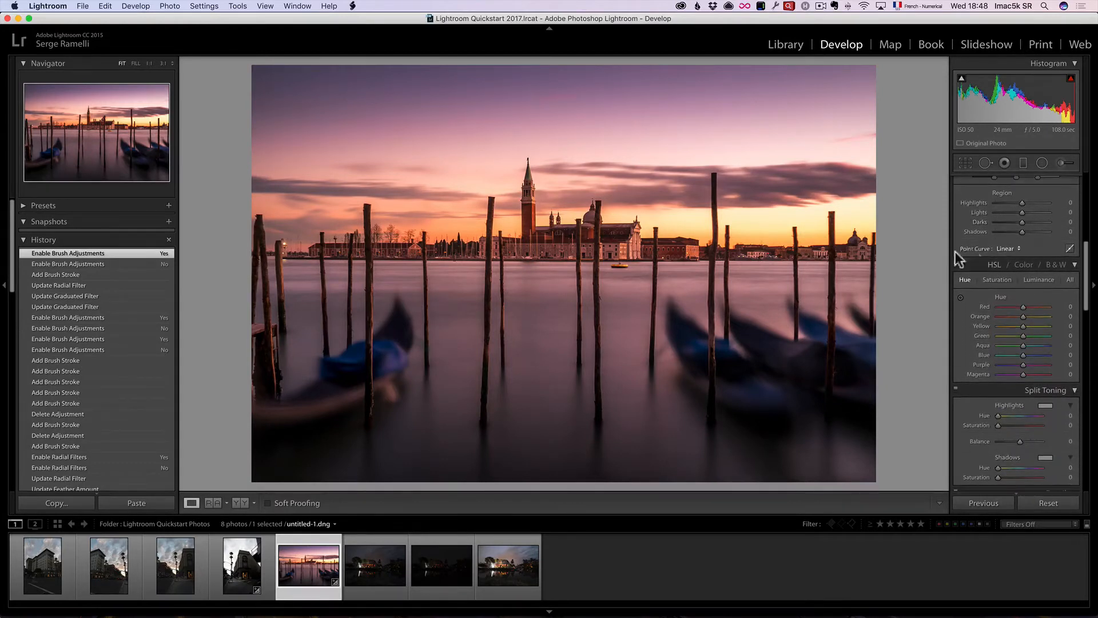
{"action": "scroll", "coordinate": [1025, 296], "scroll_direction": "down", "scroll_amount": 8}
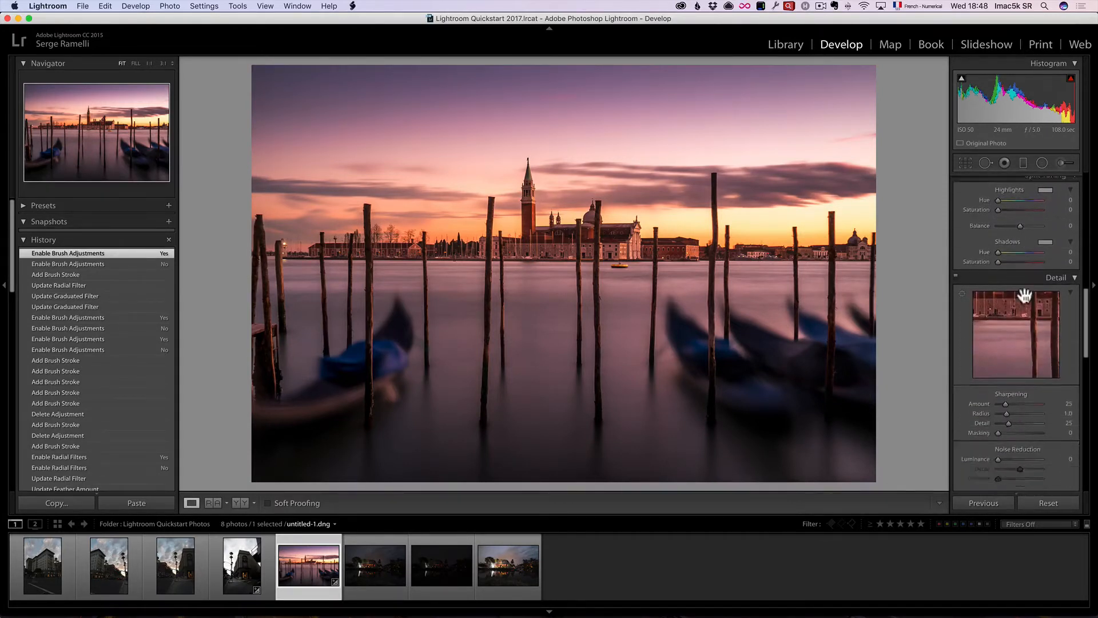
{"action": "scroll", "coordinate": [1028, 293], "scroll_direction": "down", "scroll_amount": 2}
{"action": "scroll", "coordinate": [1031, 274], "scroll_direction": "up", "scroll_amount": 3}
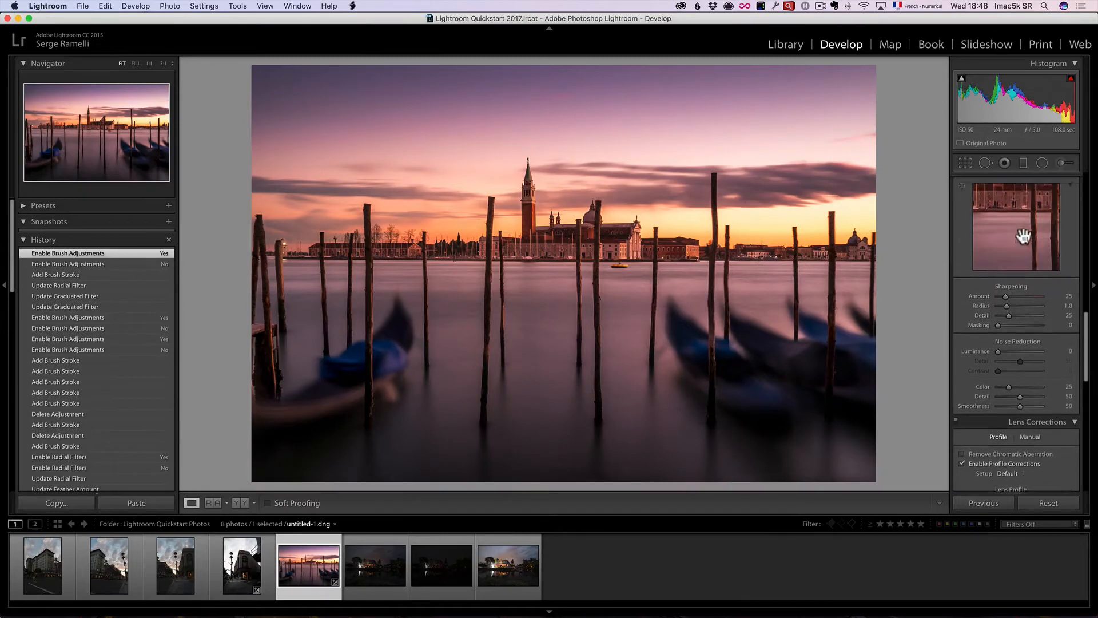
{"action": "left_click", "coordinate": [611, 240]}
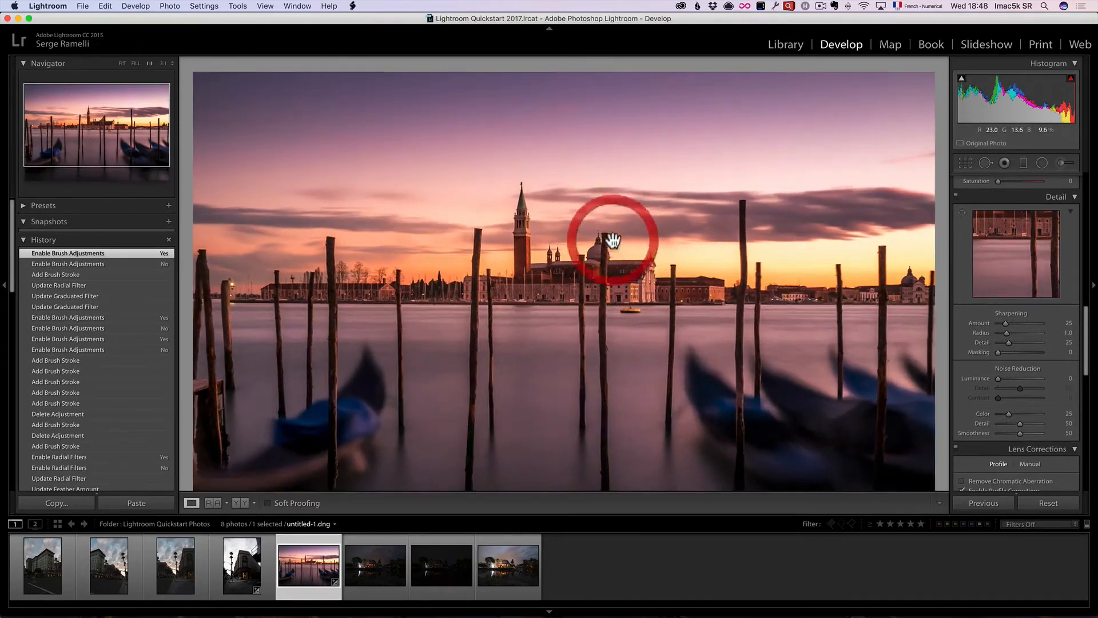
{"action": "left_click_drag", "start_coordinate": [454, 287], "coordinate": [510, 225]}
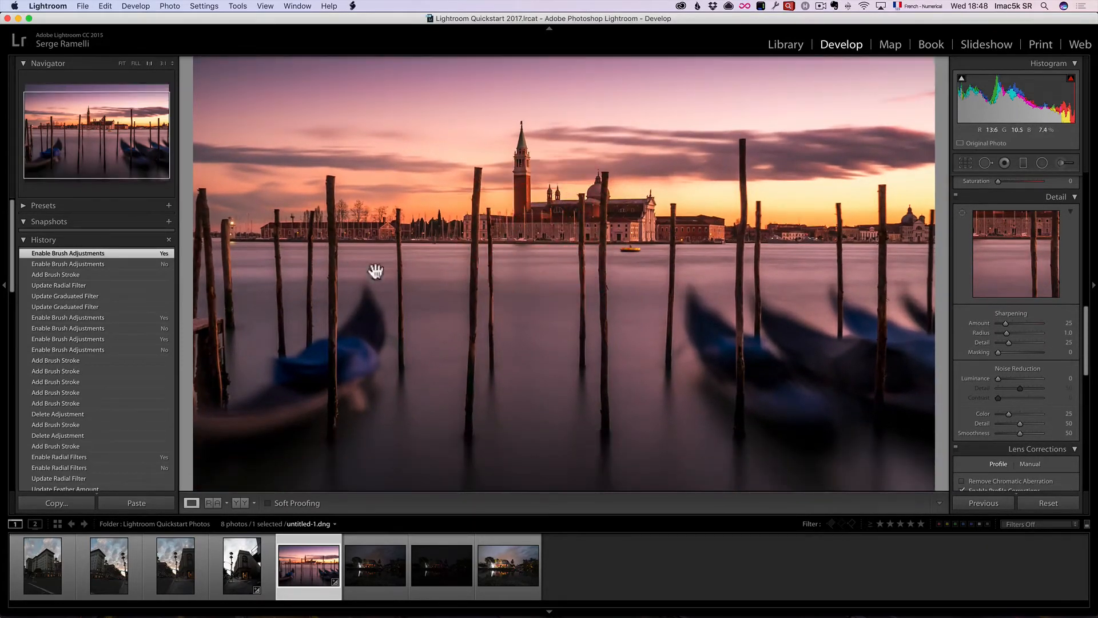
{"action": "left_click_drag", "start_coordinate": [605, 221], "coordinate": [488, 240]}
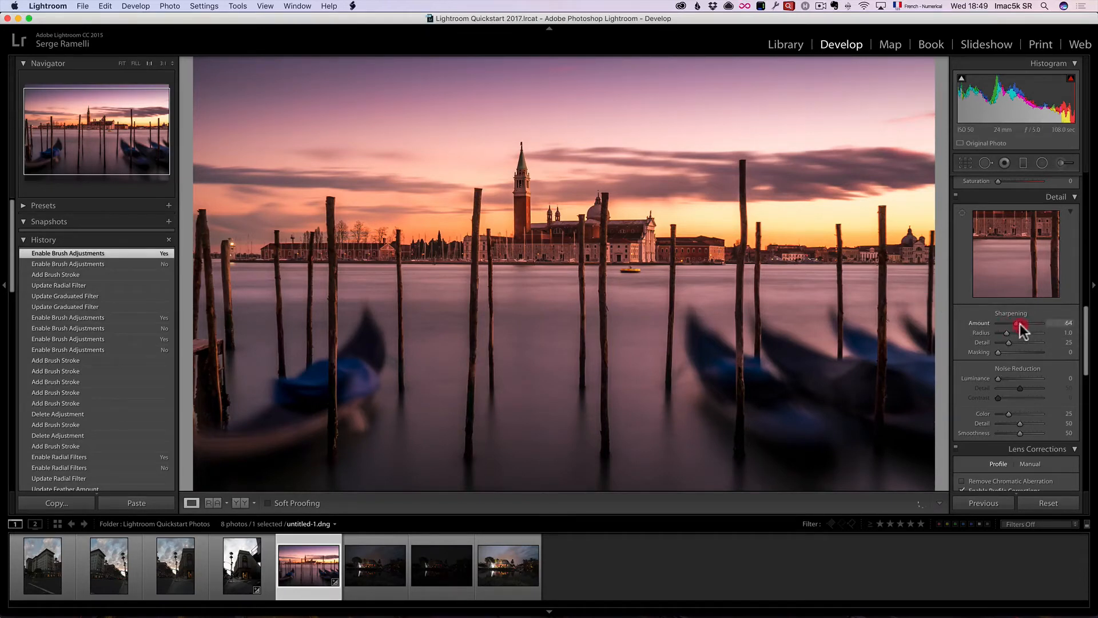
{"action": "left_click_drag", "start_coordinate": [1025, 325], "coordinate": [1024, 325]}
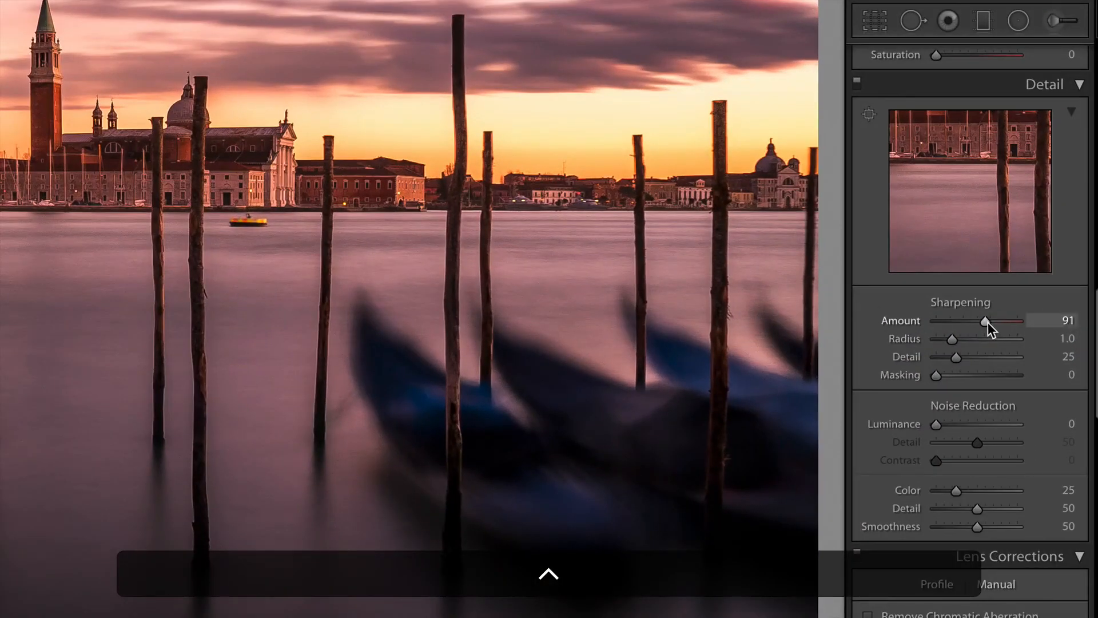
{"action": "left_click_drag", "start_coordinate": [987, 322], "coordinate": [987, 320]}
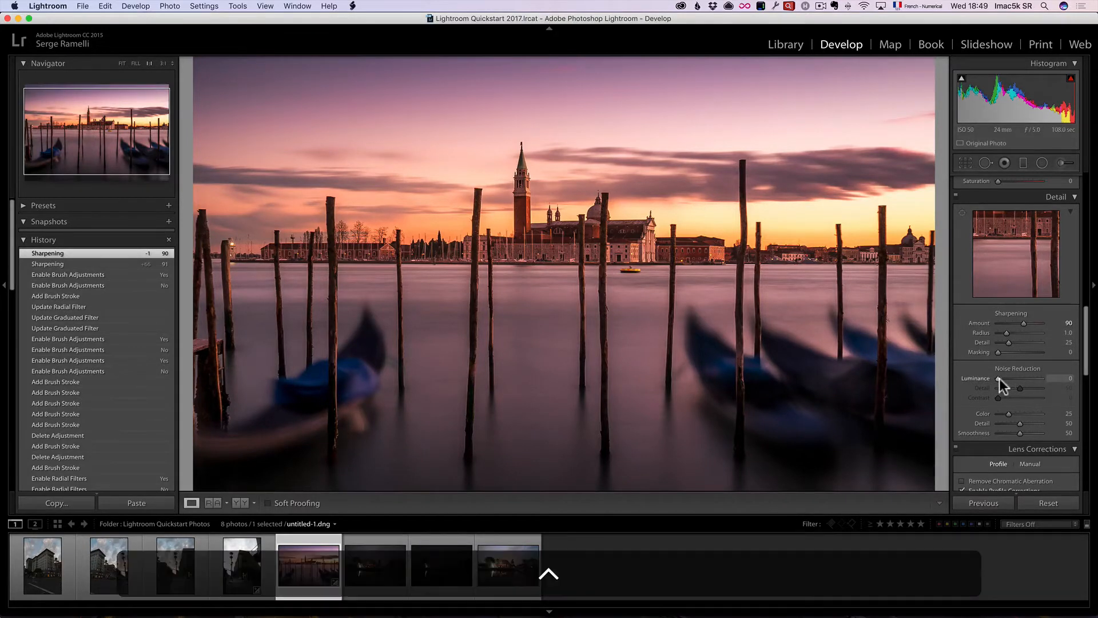
Set the Luminance noise reduction to 10 and return the photo to the full view
{"action": "left_click_drag", "start_coordinate": [999, 379], "coordinate": [1005, 379]}
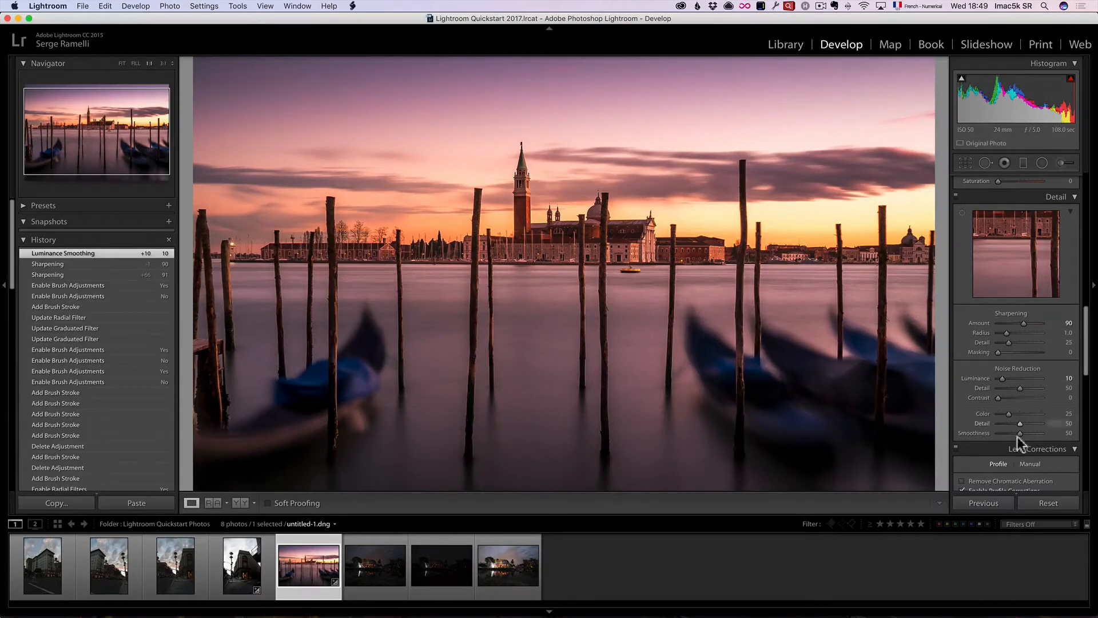
{"action": "left_click", "coordinate": [597, 217]}
Compare the photo with and without lens profile corrections, check the shot info overlay, and leave the corrections enabled
{"action": "scroll", "coordinate": [993, 295], "scroll_direction": "down", "scroll_amount": 5}
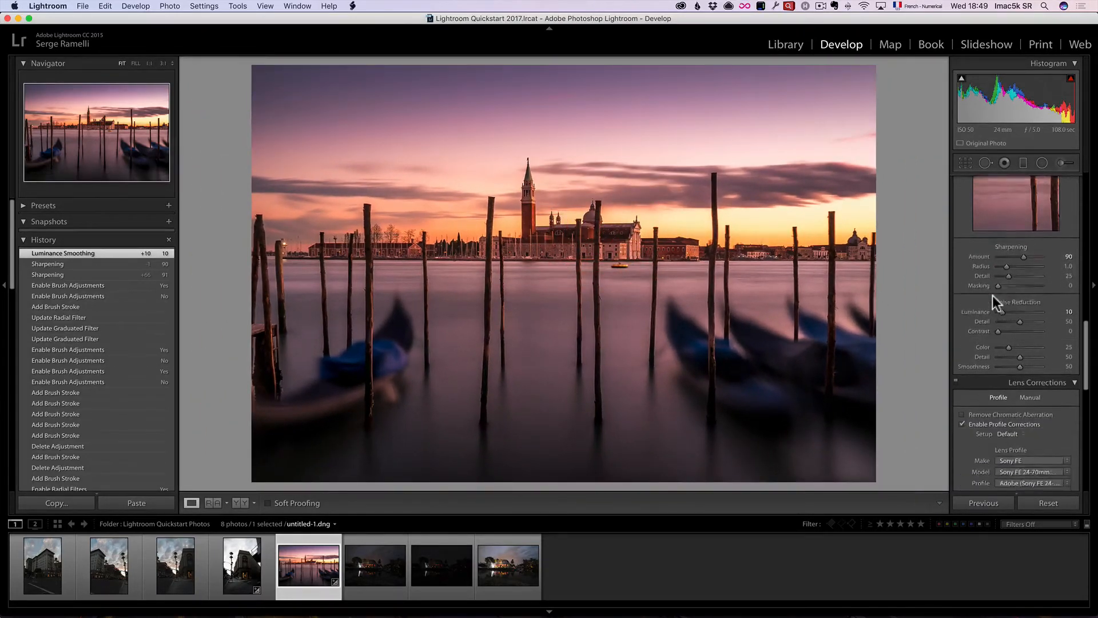
{"action": "scroll", "coordinate": [992, 295], "scroll_direction": "up", "scroll_amount": 1}
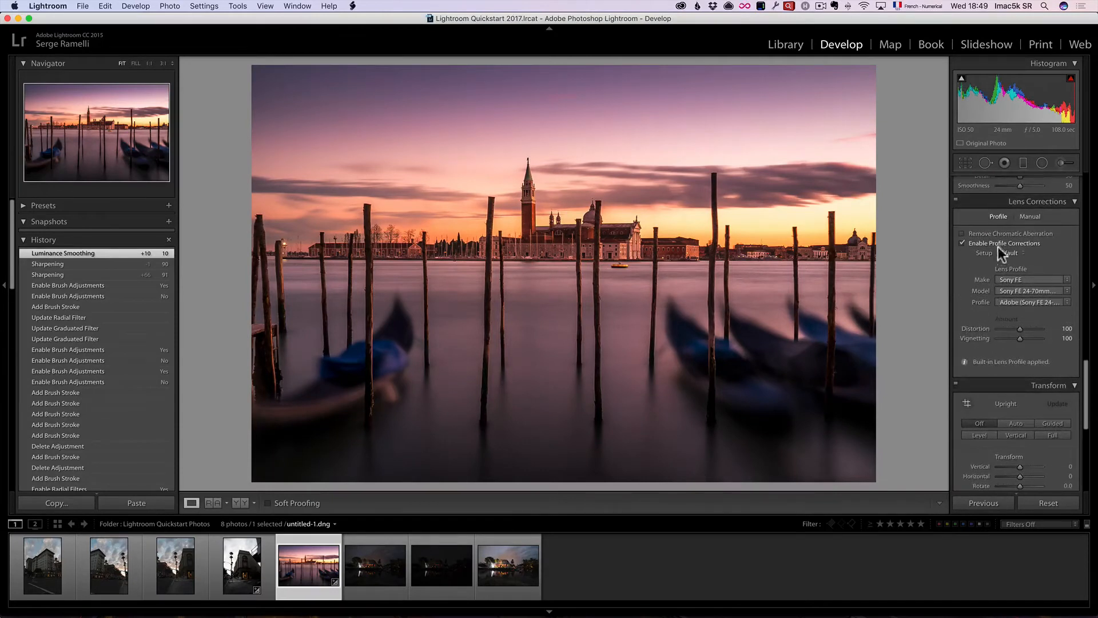
{"action": "left_click", "coordinate": [963, 242]}
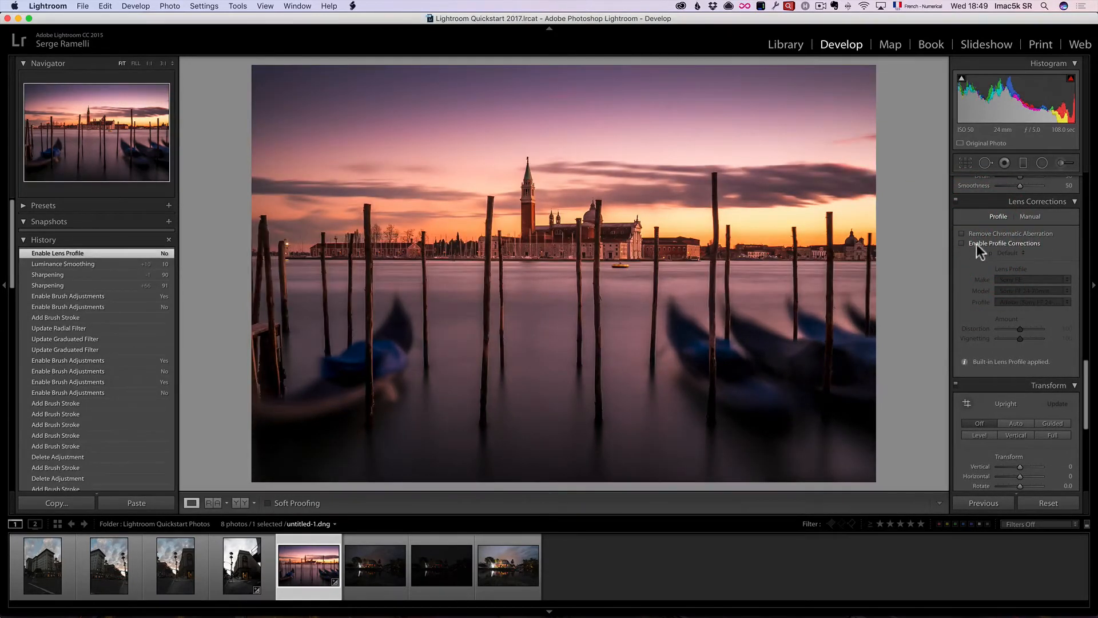
{"action": "left_click", "coordinate": [962, 242]}
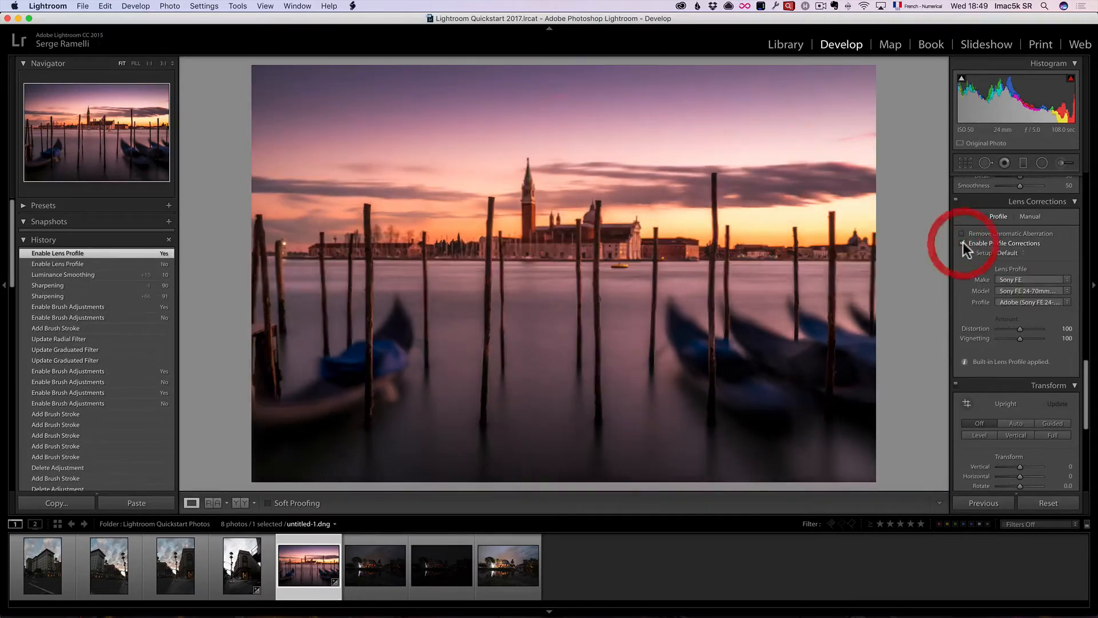
{"action": "left_click", "coordinate": [963, 242]}
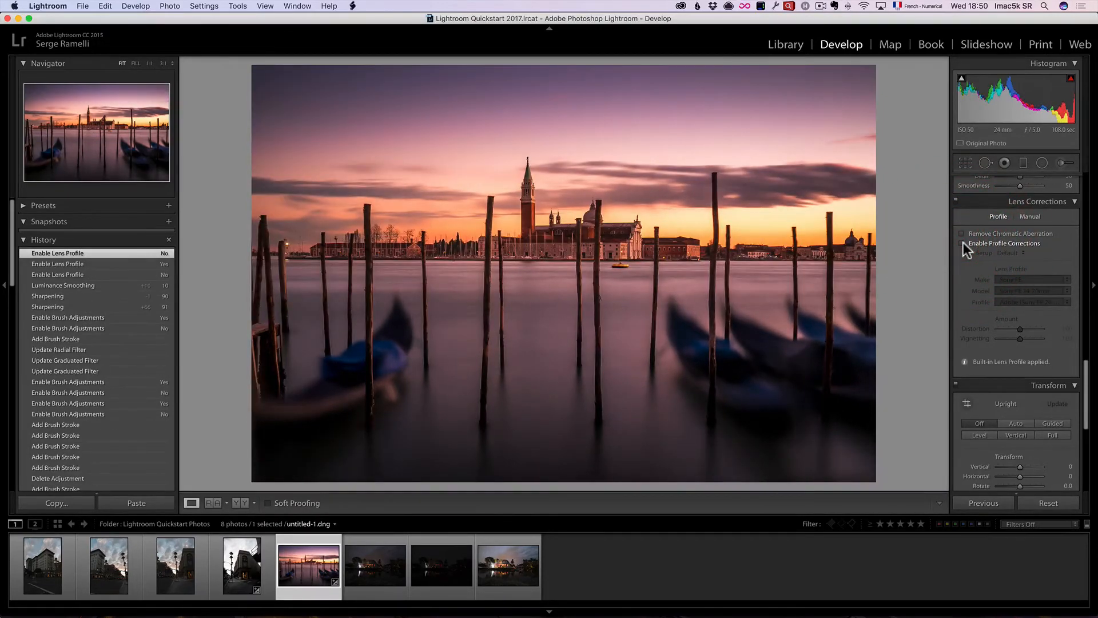
{"action": "key", "text": "i"}
{"action": "key", "text": "i"}
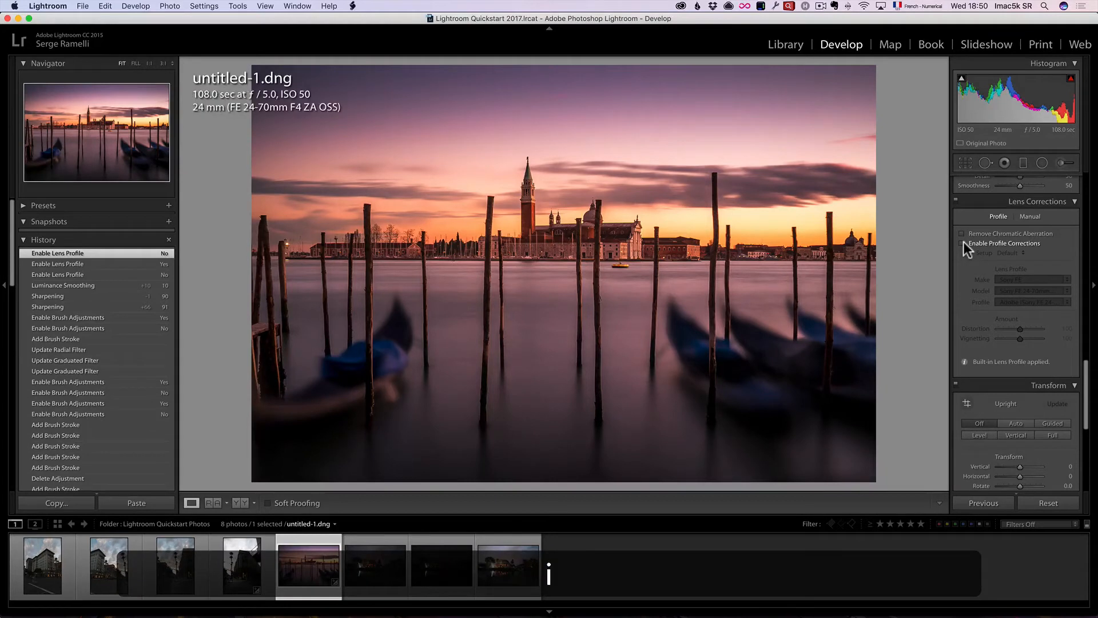
{"action": "key", "text": "i"}
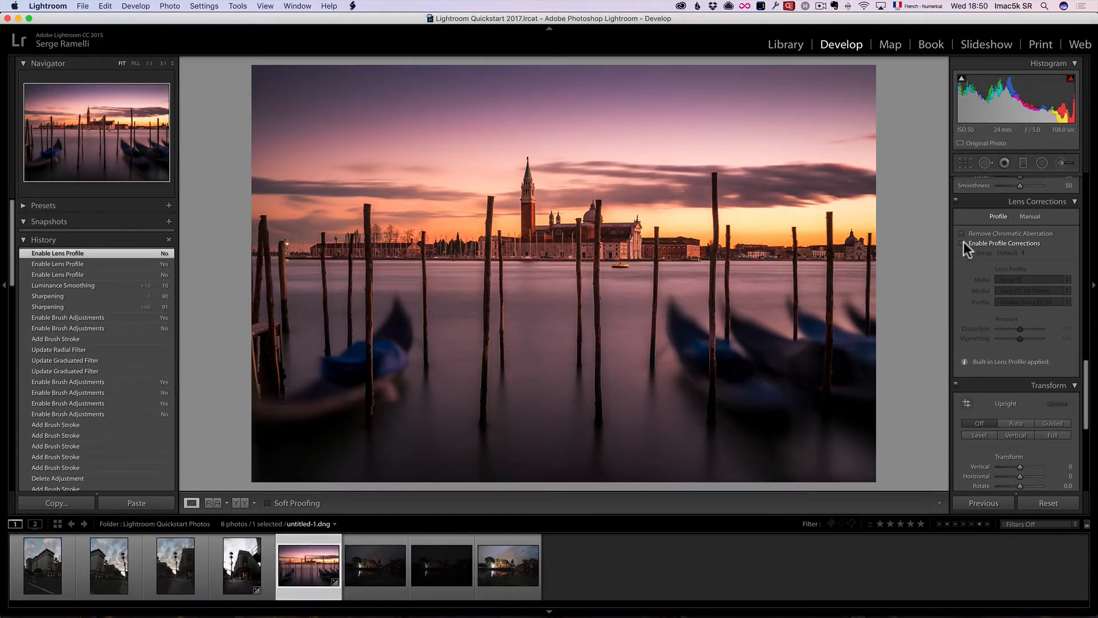
{"action": "left_click", "coordinate": [963, 242]}
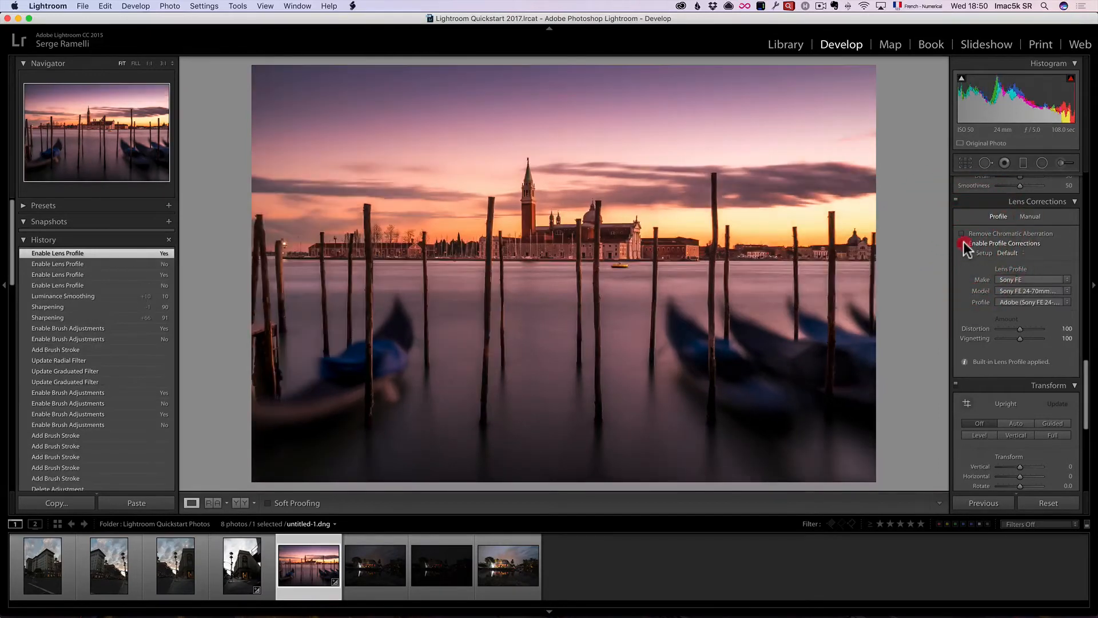
{"action": "left_click", "coordinate": [963, 242]}
{"action": "left_click", "coordinate": [963, 241]}
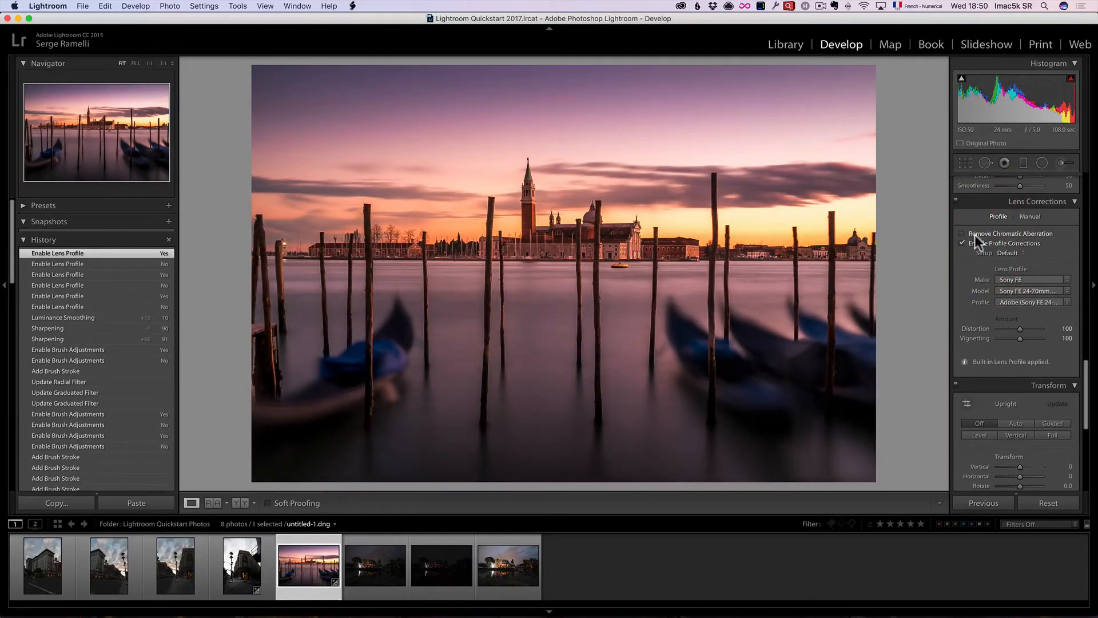
Inspect the church buildings at close range and enable Remove Chromatic Aberration
{"action": "left_click", "coordinate": [615, 224]}
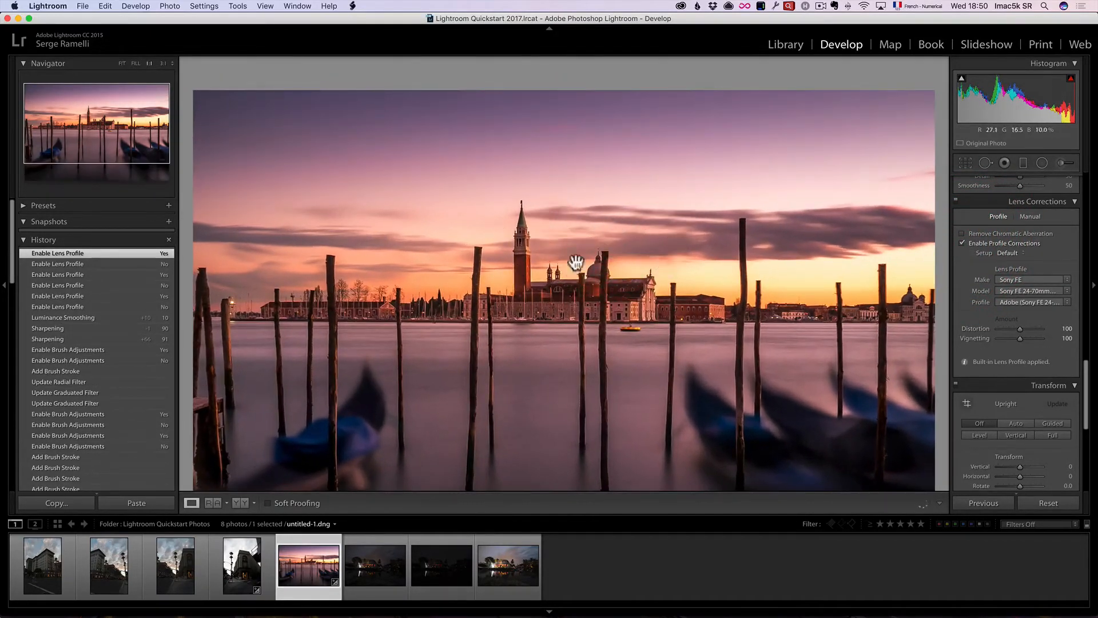
{"action": "left_click", "coordinate": [1028, 233]}
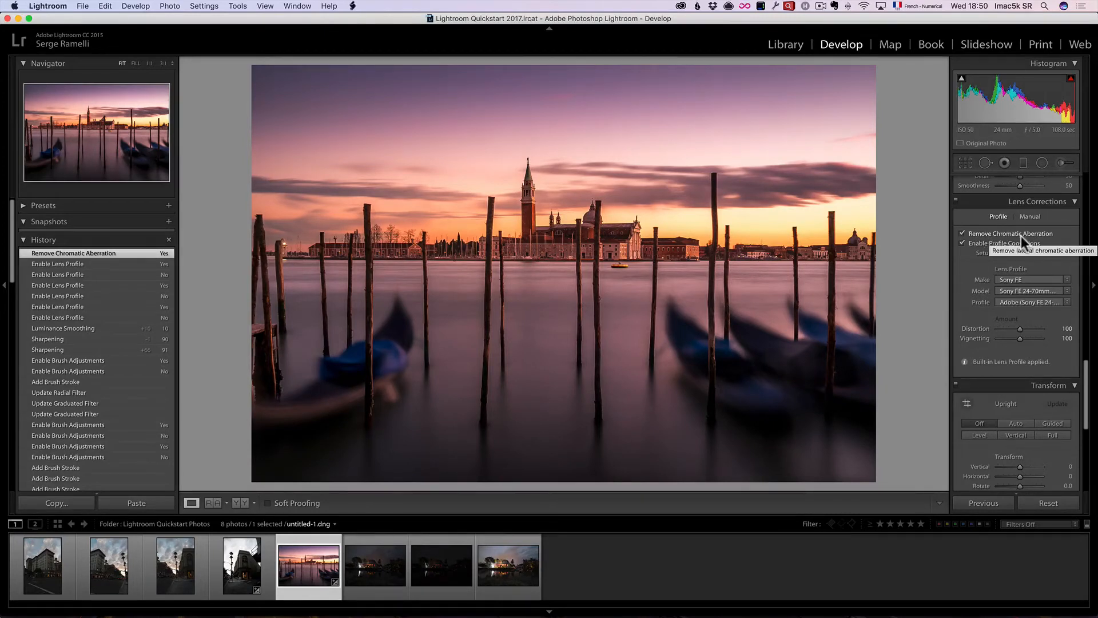
Expand the Camera Calibration settings and try the Camera Landscape profile on the photo
{"action": "scroll", "coordinate": [1004, 275], "scroll_direction": "down", "scroll_amount": 1}
{"action": "scroll", "coordinate": [1015, 273], "scroll_direction": "down", "scroll_amount": 10}
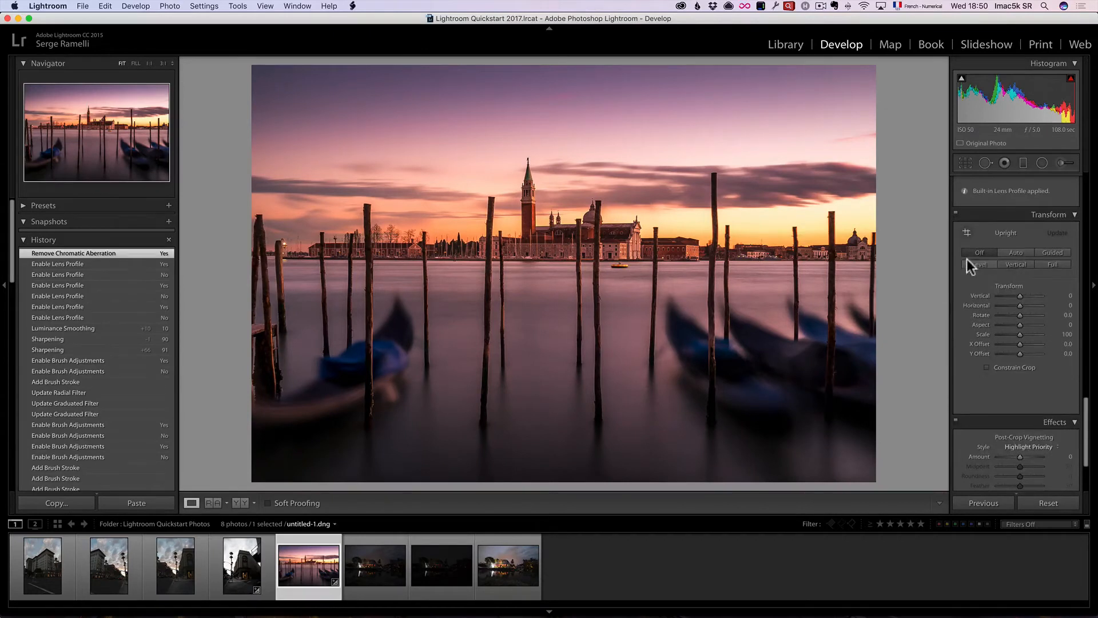
{"action": "scroll", "coordinate": [1004, 294], "scroll_direction": "down", "scroll_amount": 7}
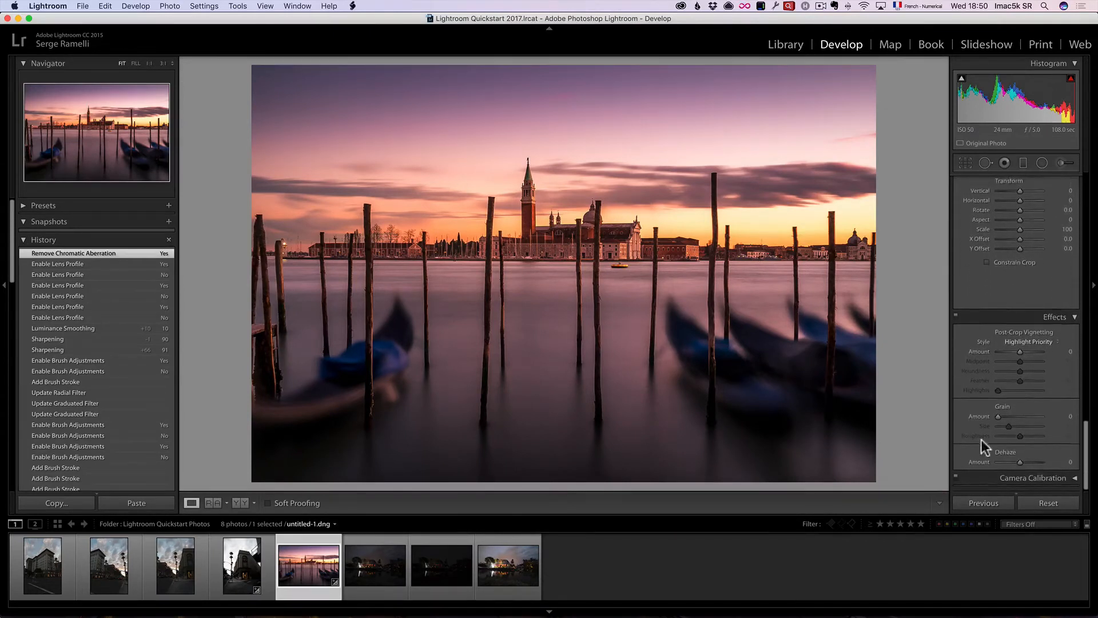
{"action": "left_click", "coordinate": [1075, 477]}
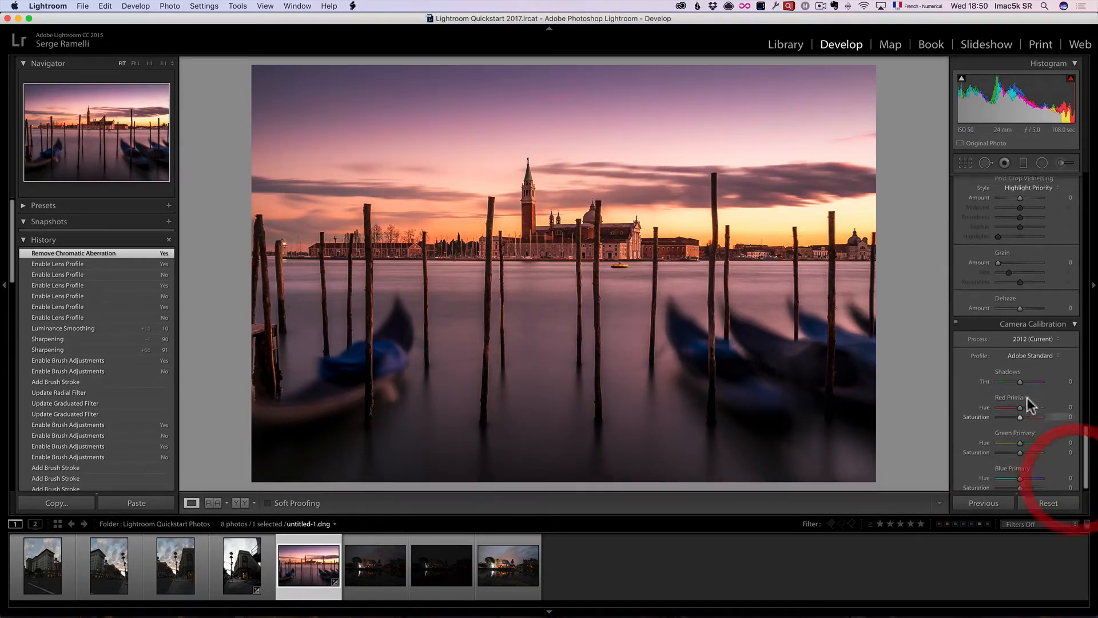
{"action": "scroll", "coordinate": [984, 370], "scroll_direction": "down", "scroll_amount": 1}
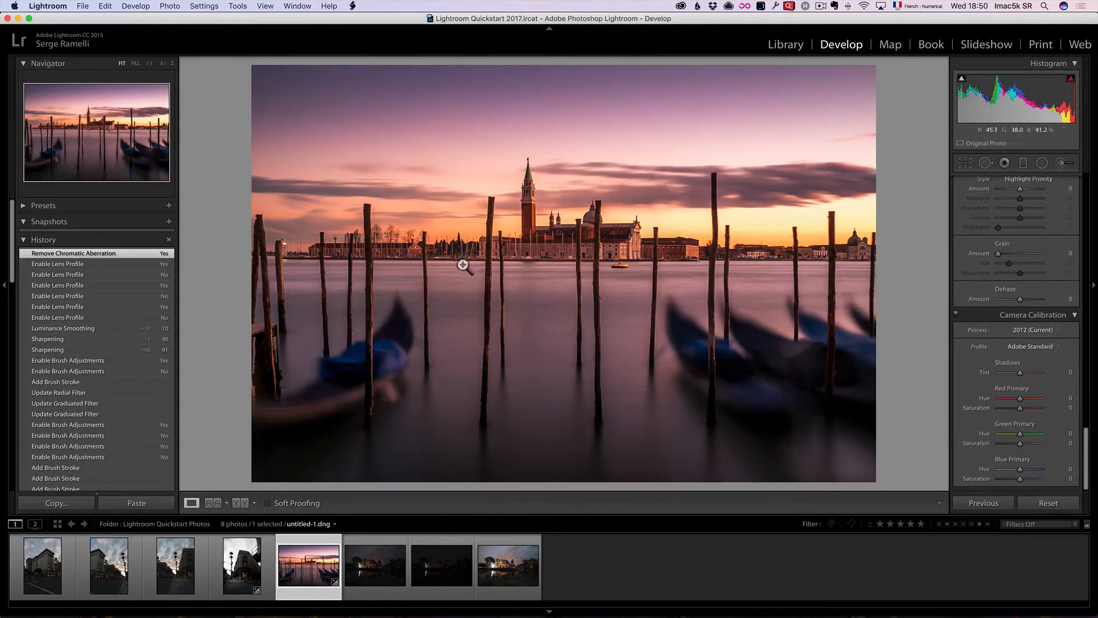
{"action": "left_click", "coordinate": [1030, 347]}
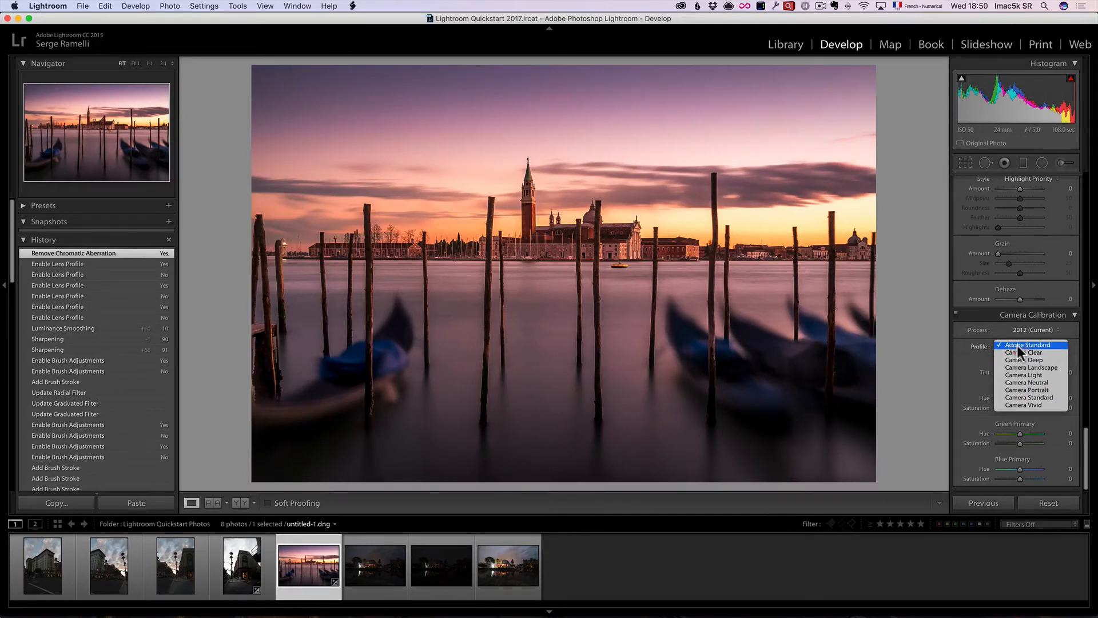
{"action": "left_click", "coordinate": [1062, 367]}
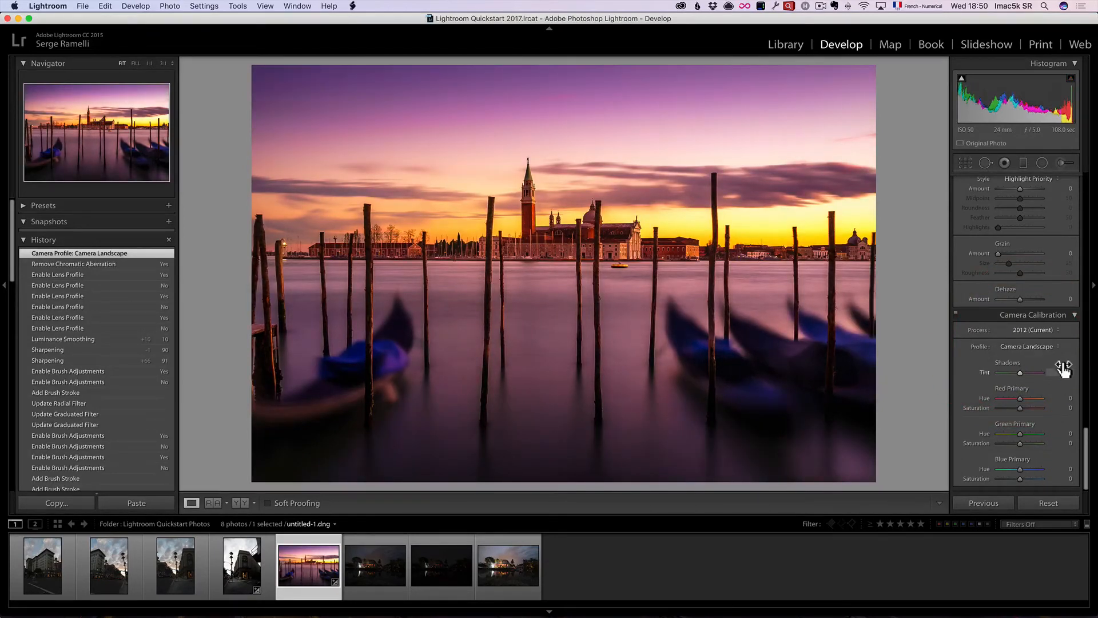
Try the Camera Neutral and Camera Deep profiles, and restore the Adobe Standard profile
{"action": "left_click", "coordinate": [1040, 346]}
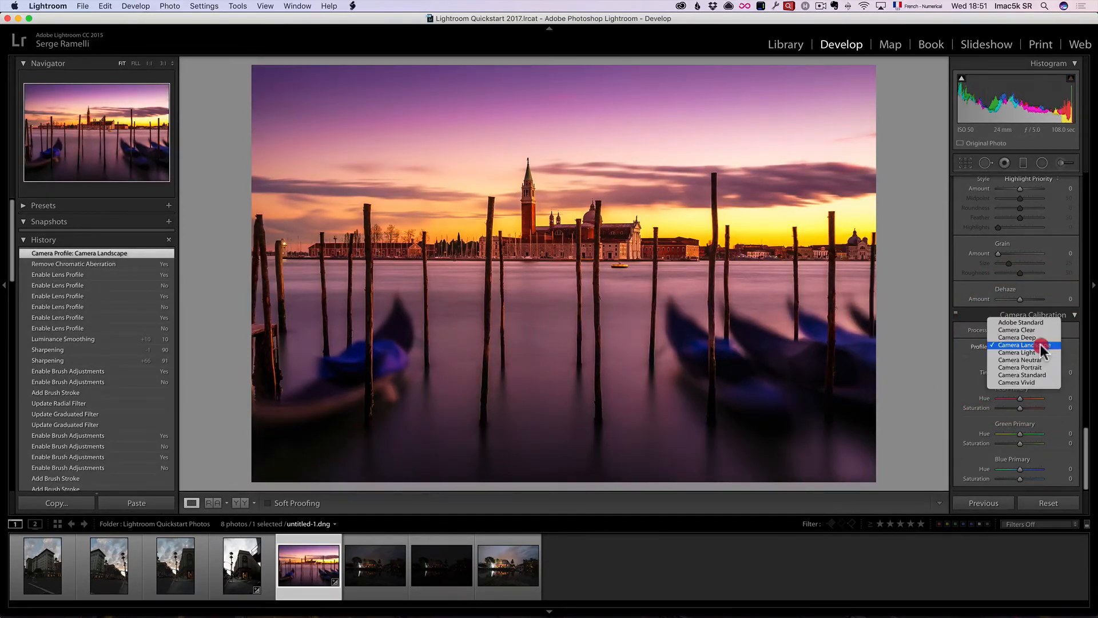
{"action": "left_click", "coordinate": [1039, 360]}
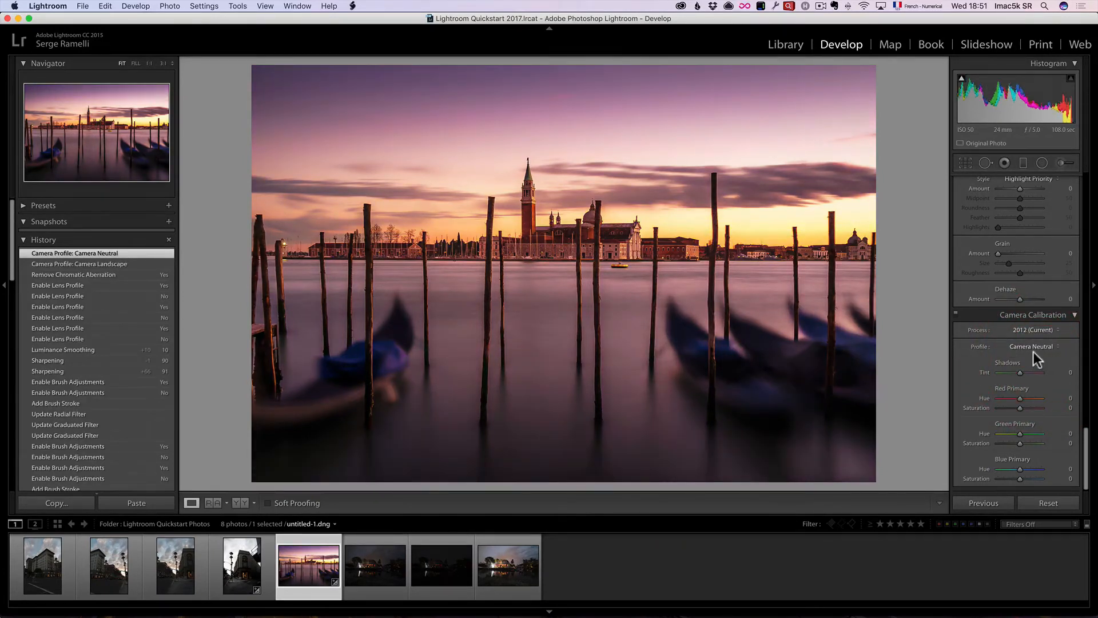
{"action": "left_click", "coordinate": [1035, 345]}
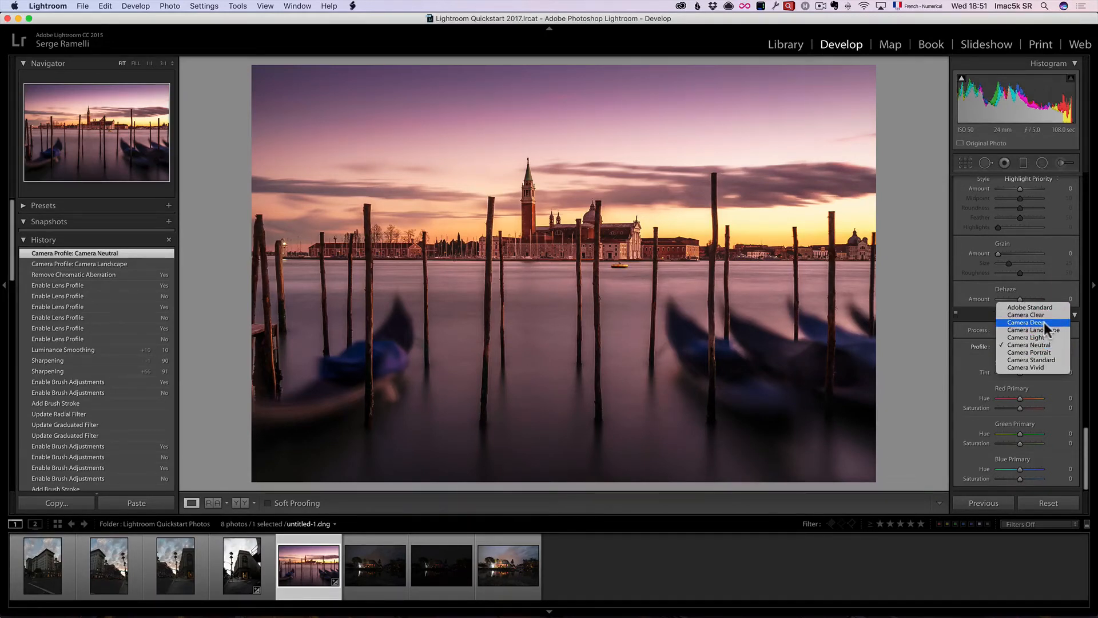
{"action": "left_click", "coordinate": [1044, 322]}
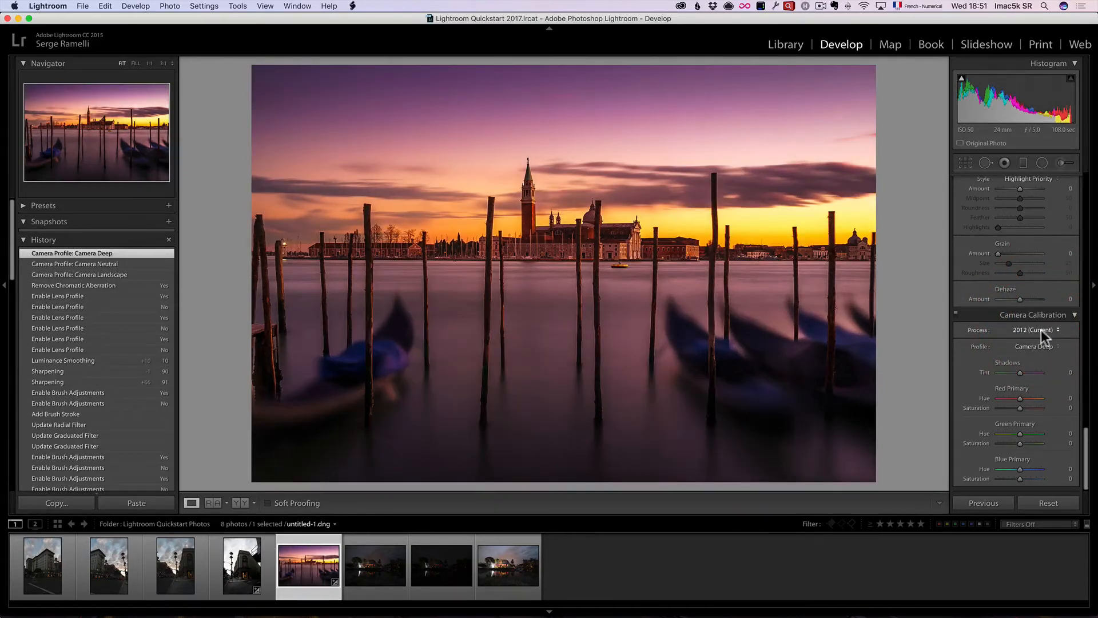
{"action": "left_click", "coordinate": [1045, 347]}
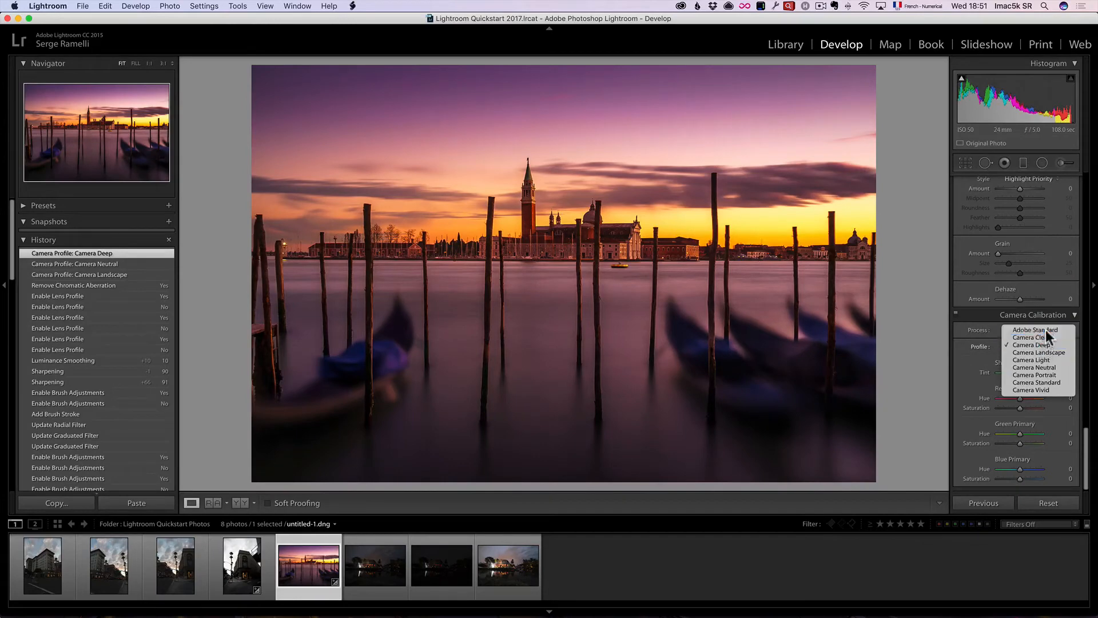
{"action": "left_click", "coordinate": [1046, 328]}
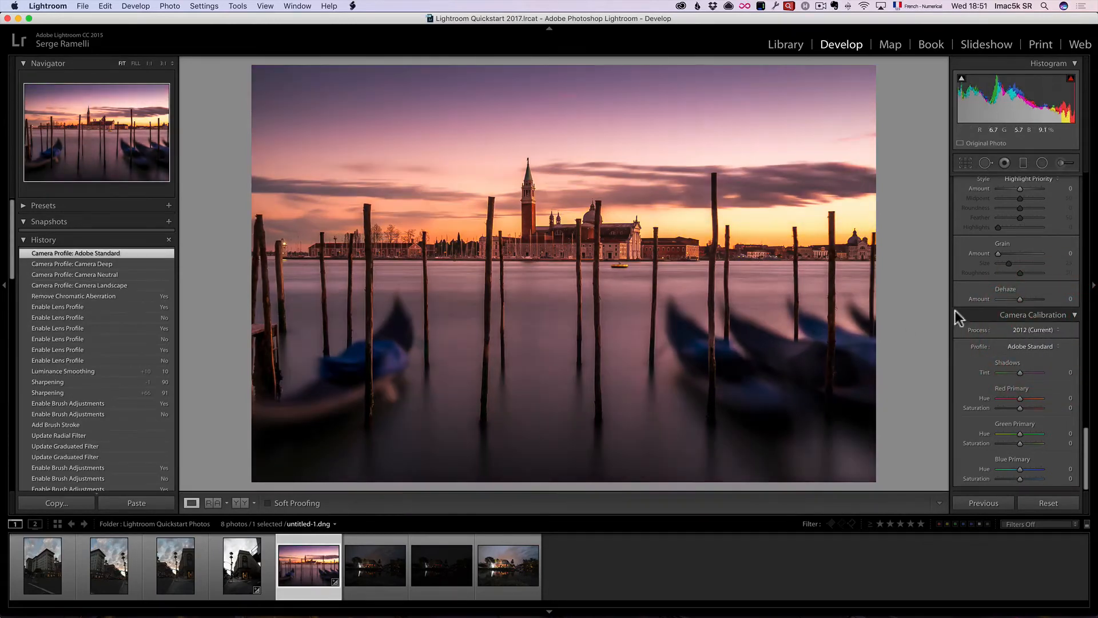
In the basic adjustments, set Temp to 5,568, Tint to +4, Vibrance to +21 and Saturation to +13
{"action": "left_click_drag", "start_coordinate": [1088, 460], "coordinate": [1080, 162]}
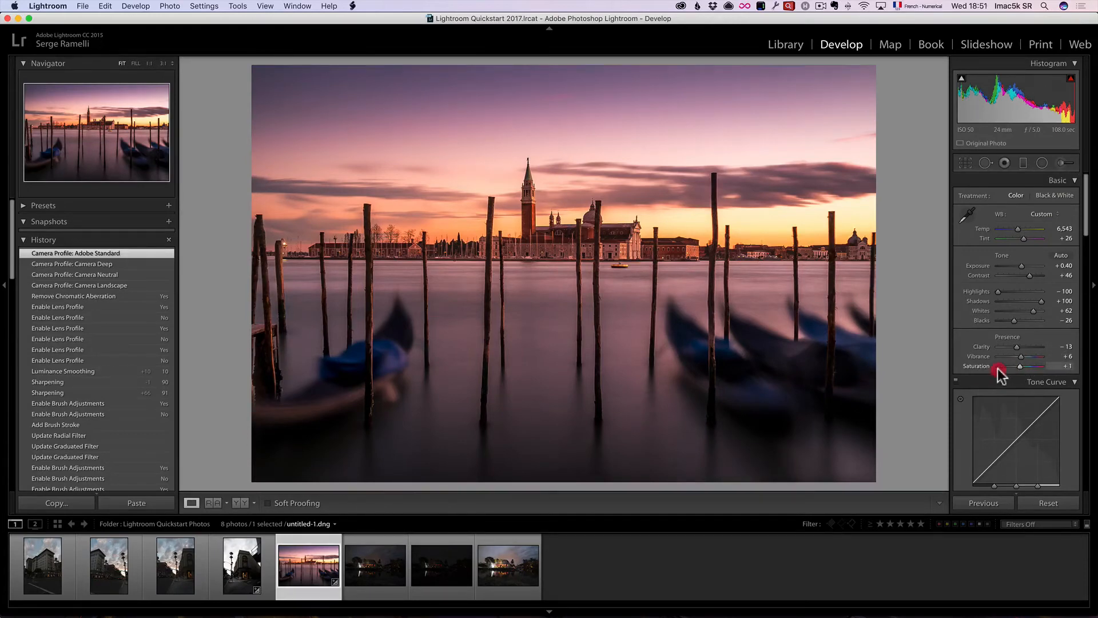
{"action": "mouse_move", "coordinate": [998, 368]}
{"action": "left_mouse_down"}
{"action": "mouse_move", "coordinate": [980, 370]}
{"action": "mouse_move", "coordinate": [1018, 367]}
{"action": "left_mouse_up"}
{"action": "left_click_drag", "start_coordinate": [1016, 229], "coordinate": [1021, 239]}
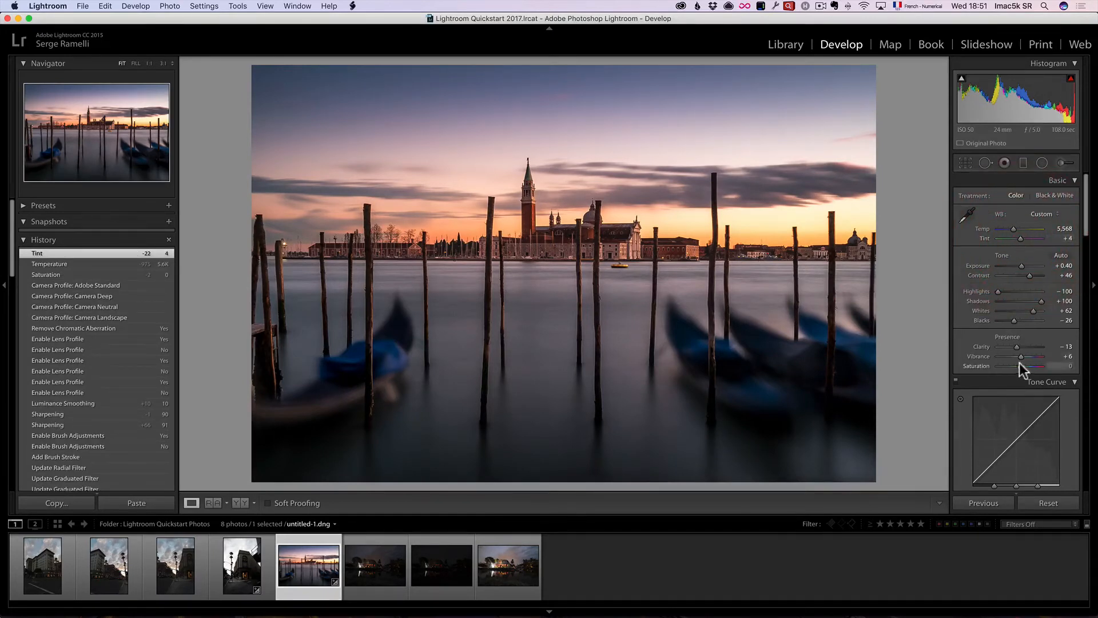
{"action": "left_click_drag", "start_coordinate": [1022, 357], "coordinate": [1021, 364]}
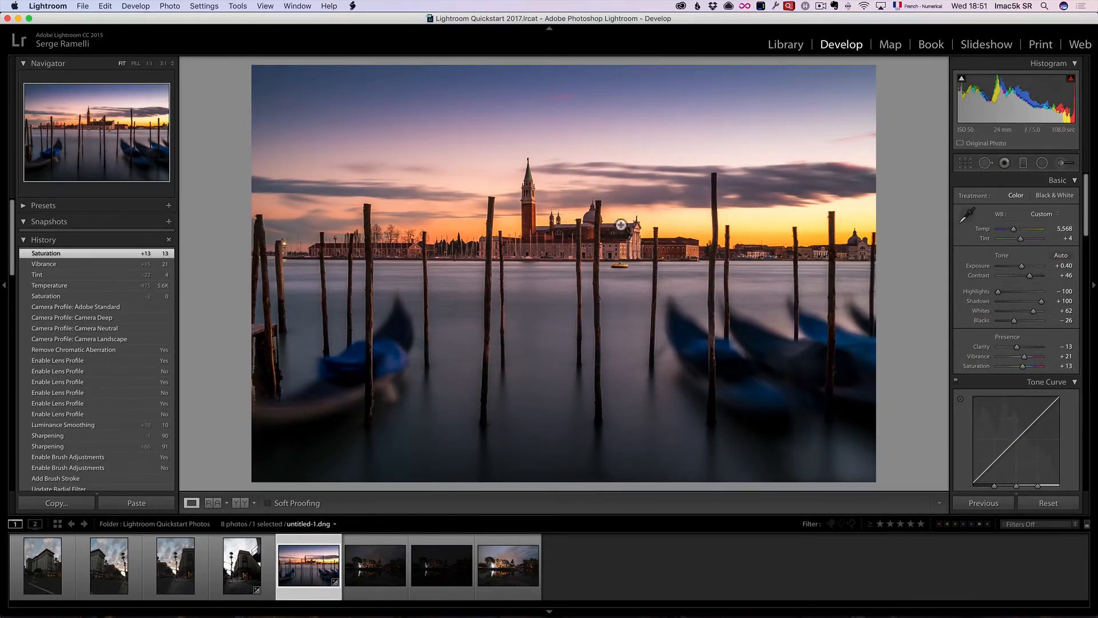
Raise the Tint of the existing radial filter over the sky to 56 and shift the filter slightly toward the photo's left edge
{"action": "left_click", "coordinate": [1042, 163]}
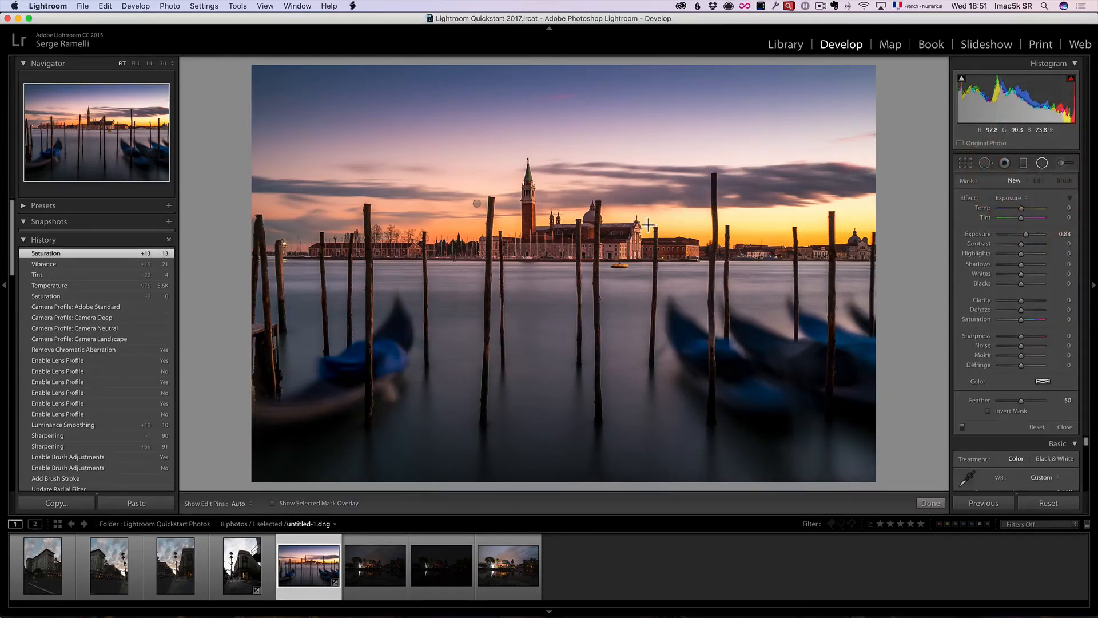
{"action": "left_click", "coordinate": [476, 204]}
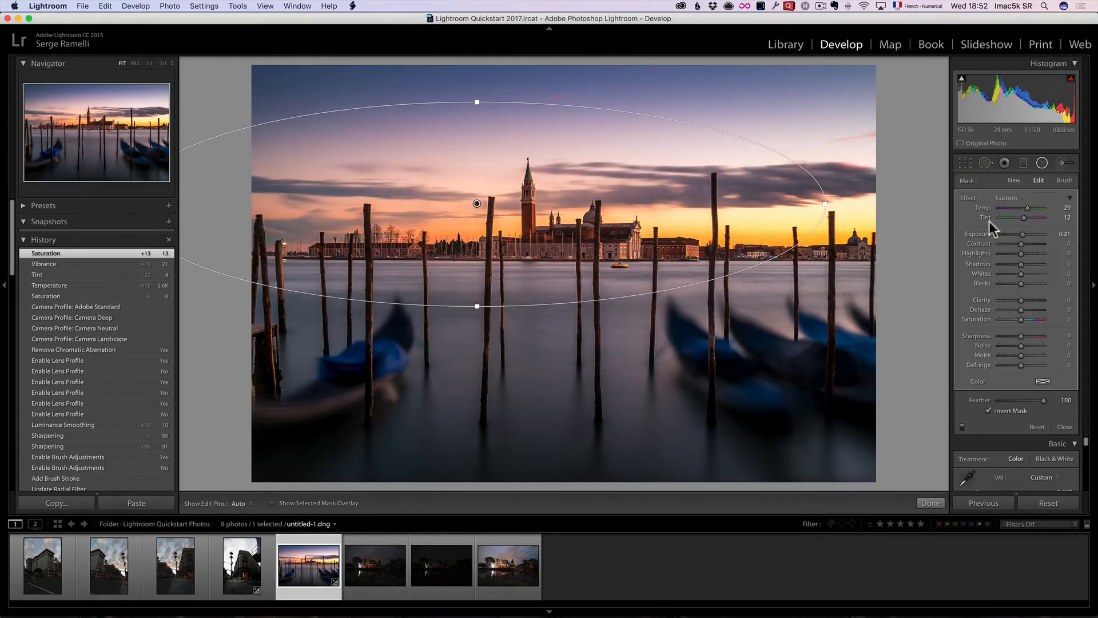
{"action": "left_click", "coordinate": [1032, 216]}
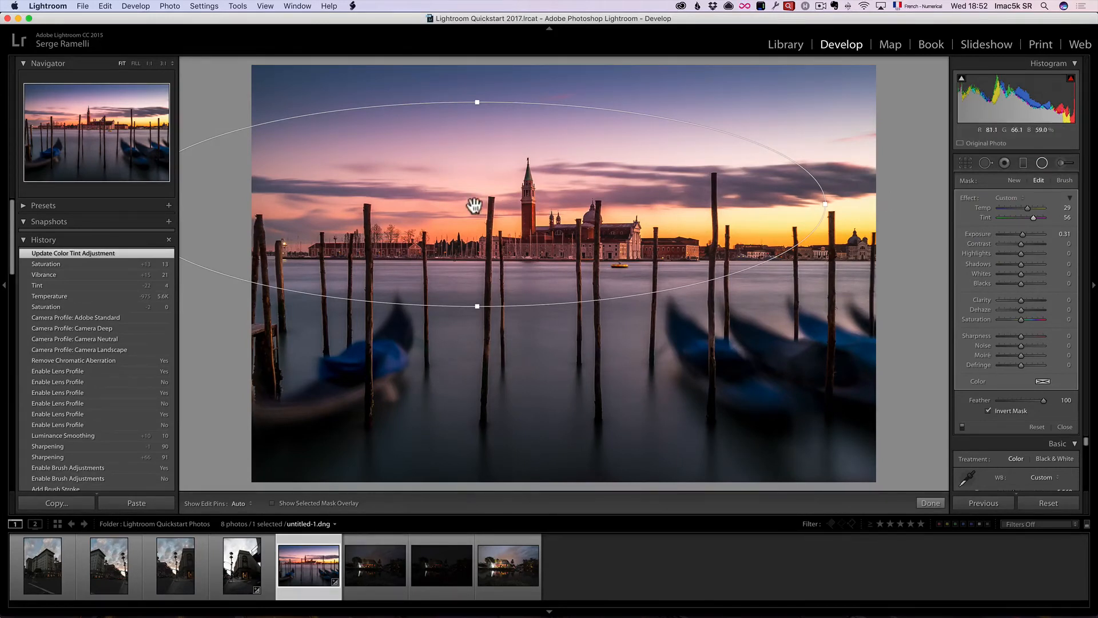
{"action": "left_click_drag", "start_coordinate": [477, 205], "coordinate": [422, 214]}
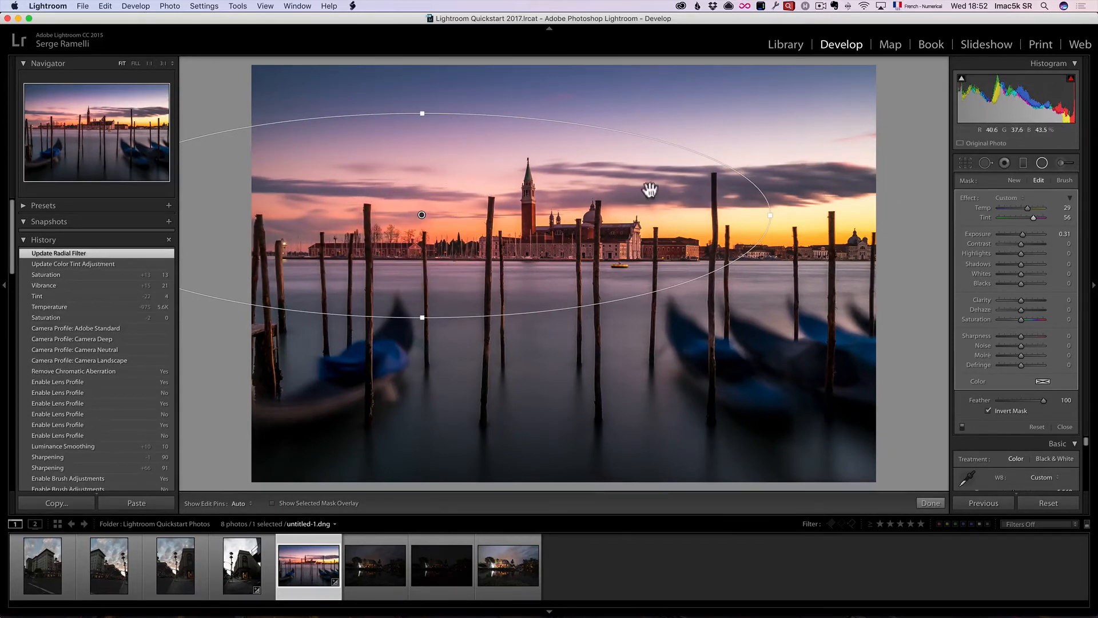
Try a duplicate of the radial filter, shrunk around the yellow sunset glow near the right edge, with Temp 54 and Tint 19
{"action": "right_click", "coordinate": [423, 215]}
{"action": "left_click", "coordinate": [437, 219]}
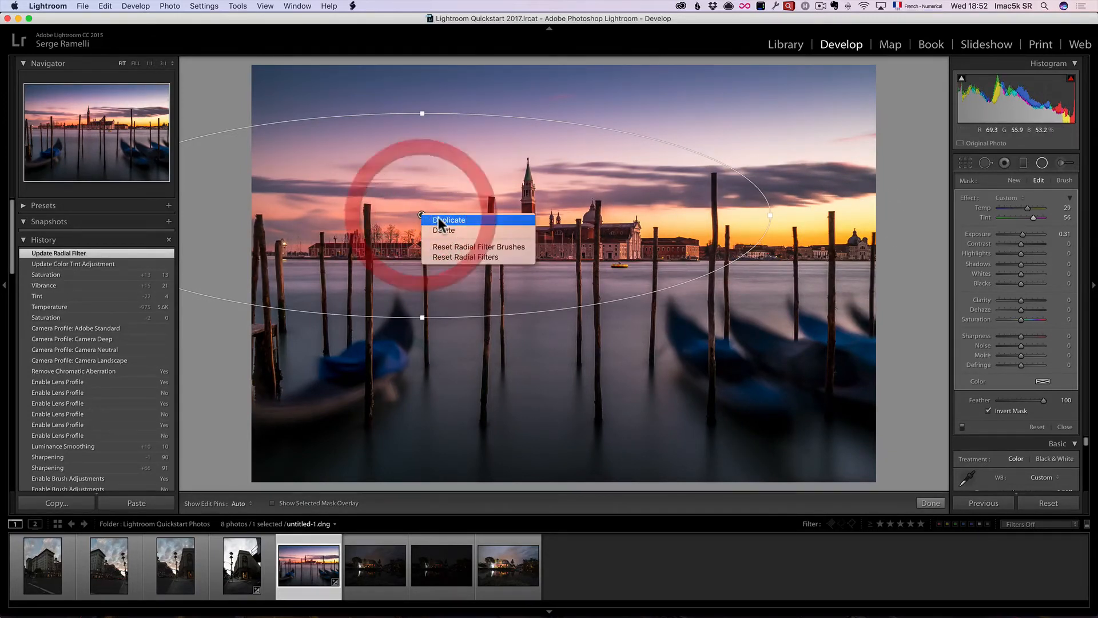
{"action": "left_click_drag", "start_coordinate": [422, 214], "coordinate": [847, 220]}
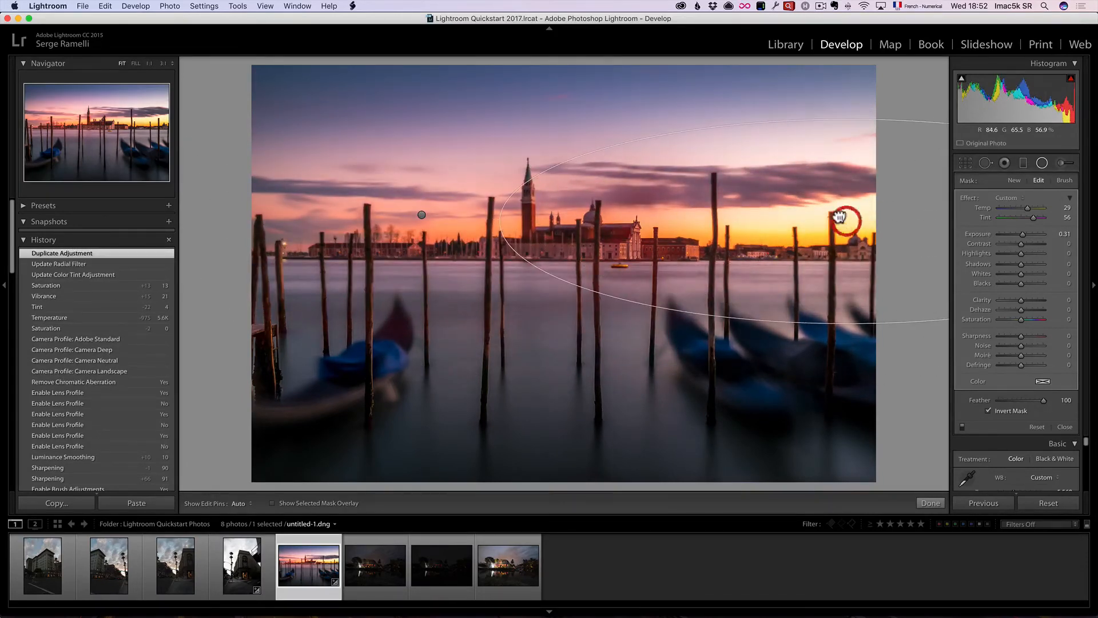
{"action": "left_click_drag", "start_coordinate": [498, 216], "coordinate": [745, 223]}
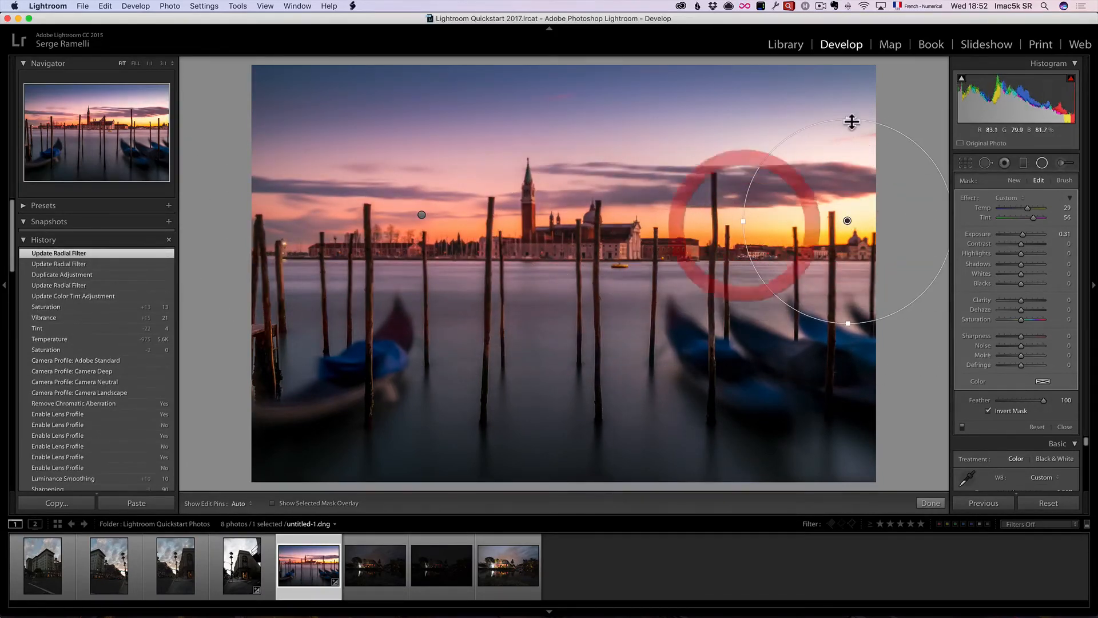
{"action": "left_click_drag", "start_coordinate": [848, 120], "coordinate": [848, 157]}
{"action": "left_click_drag", "start_coordinate": [743, 222], "coordinate": [713, 220]}
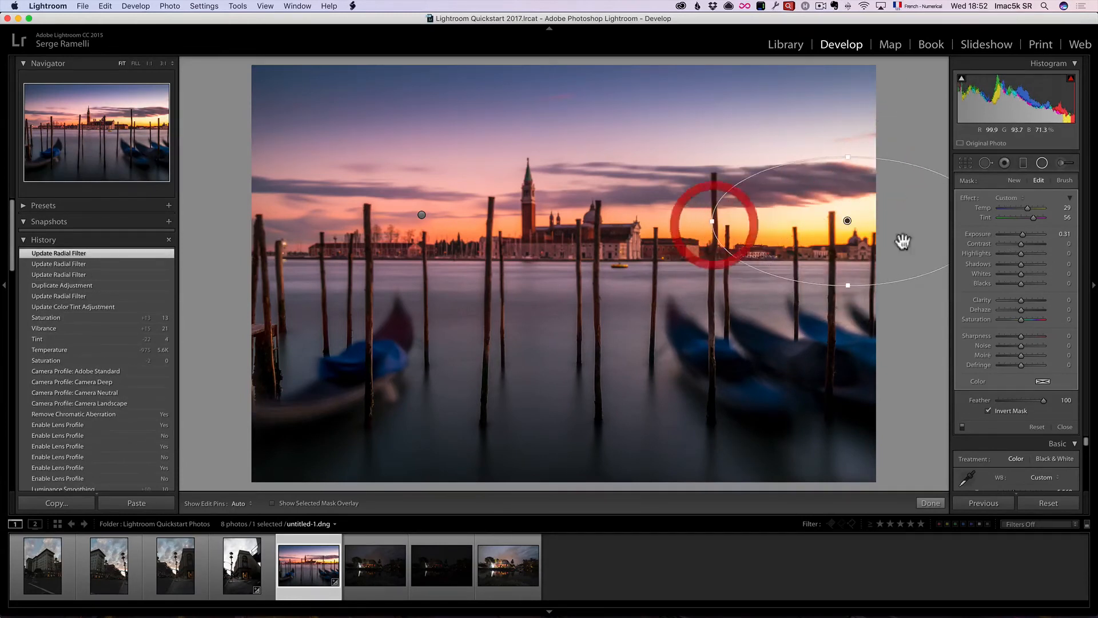
{"action": "left_click_drag", "start_coordinate": [1037, 217], "coordinate": [1023, 218]}
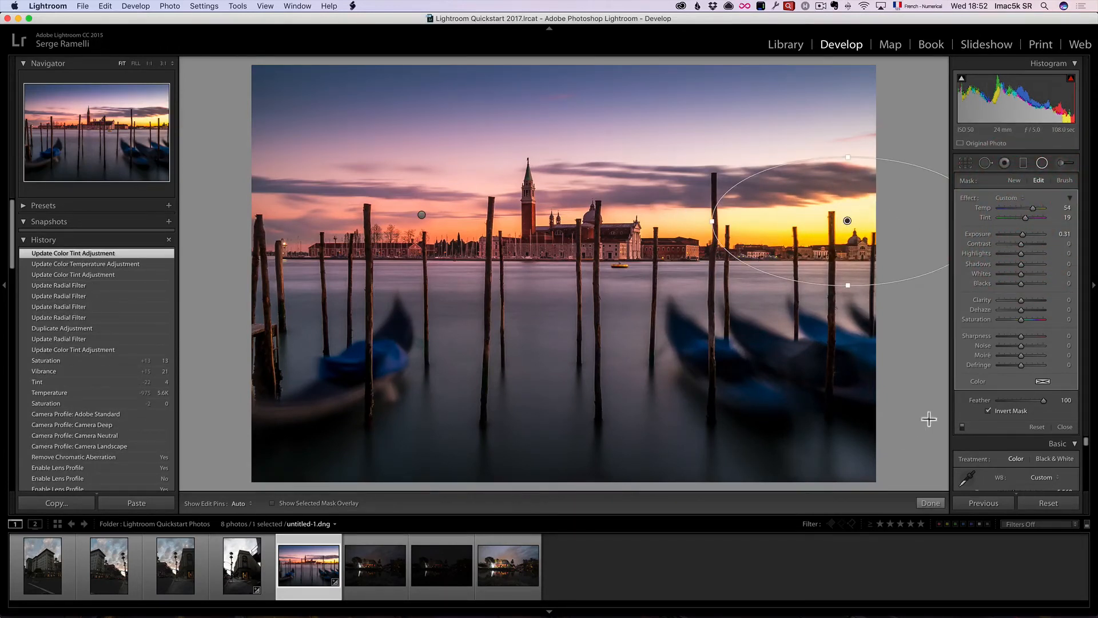
Compare the photo with and without the radial filters, and examine the poles against the sunset at close range
{"action": "left_click", "coordinate": [962, 427]}
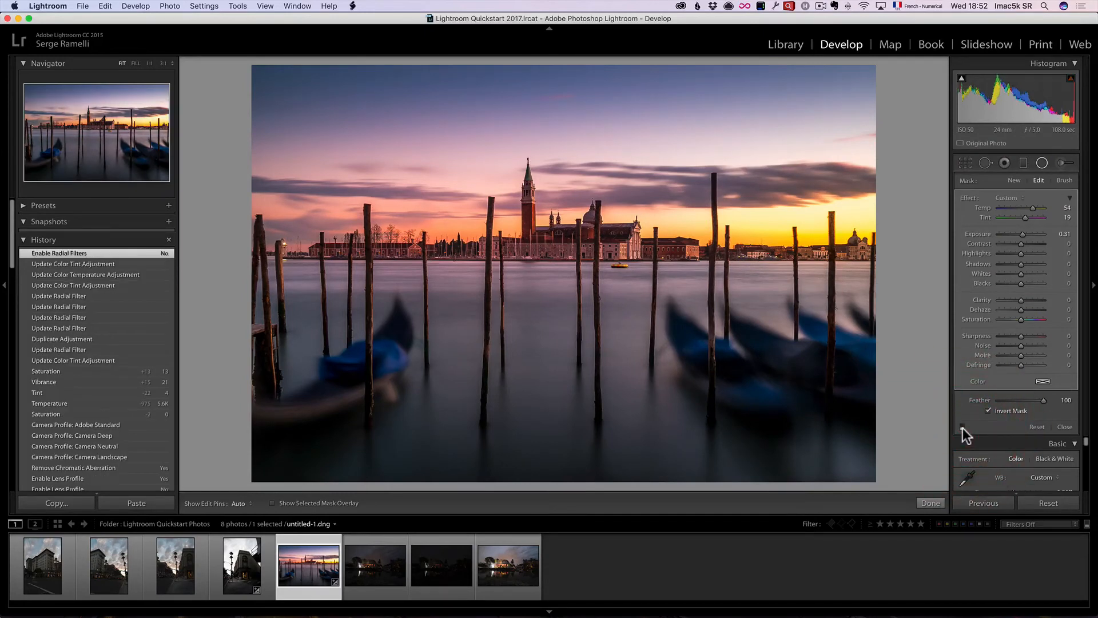
{"action": "left_click", "coordinate": [962, 427]}
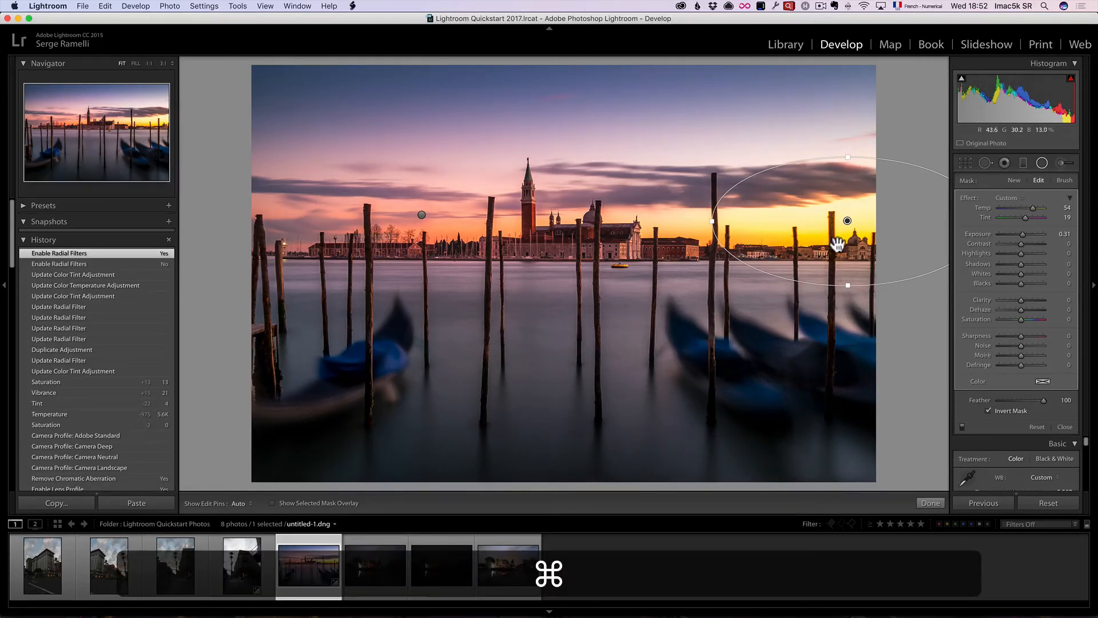
{"action": "left_click", "coordinate": [1064, 426]}
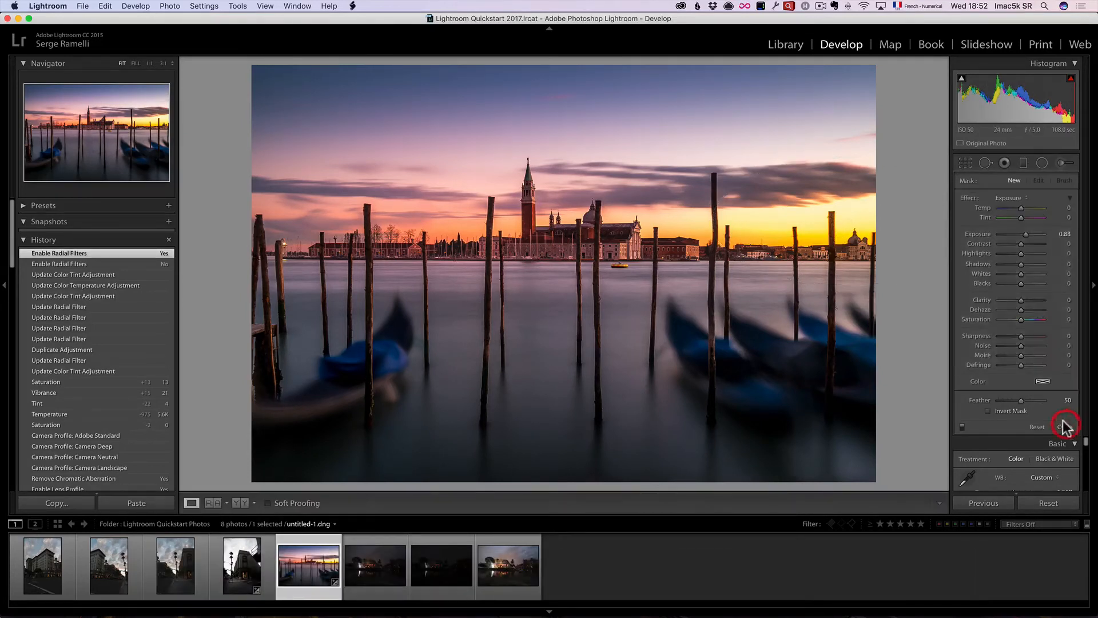
{"action": "left_click", "coordinate": [835, 236]}
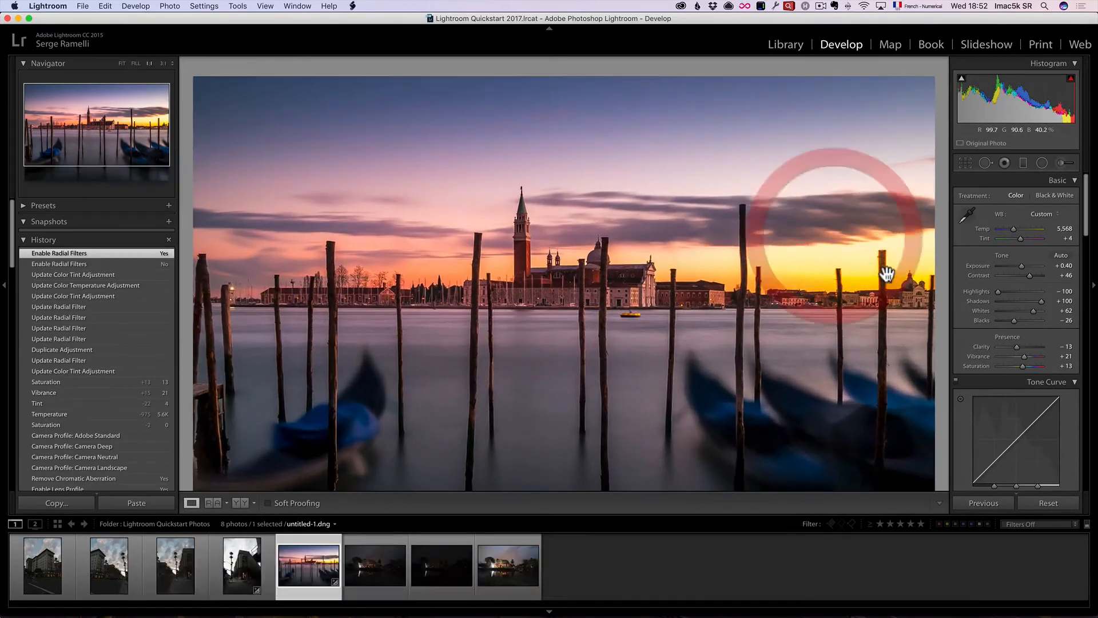
{"action": "scroll", "coordinate": [894, 349], "scroll_direction": "down", "scroll_amount": 5}
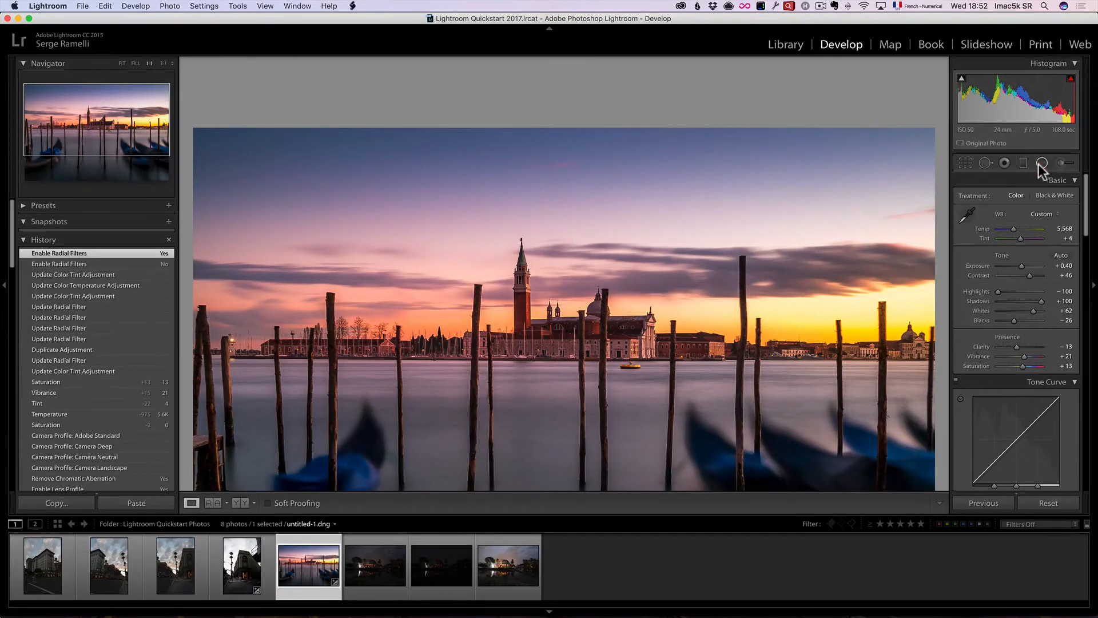
Delete the duplicated radial filter over the sunset glow, check the pole edges, and finish radial filter editing
{"action": "left_click", "coordinate": [1041, 163]}
{"action": "left_click", "coordinate": [901, 314]}
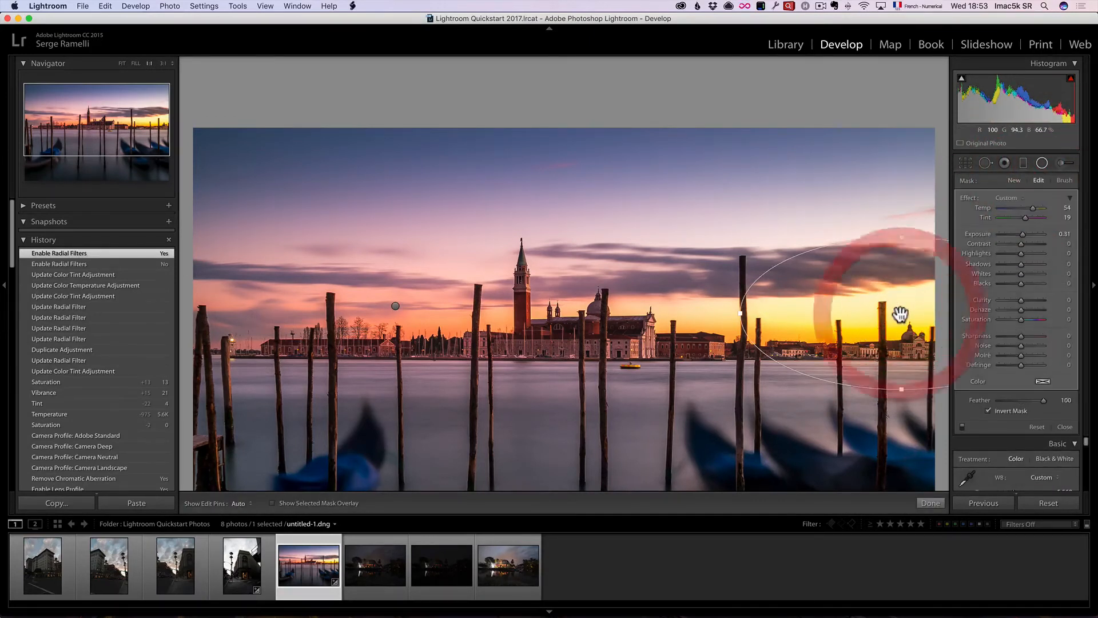
{"action": "key", "text": "BackSpace"}
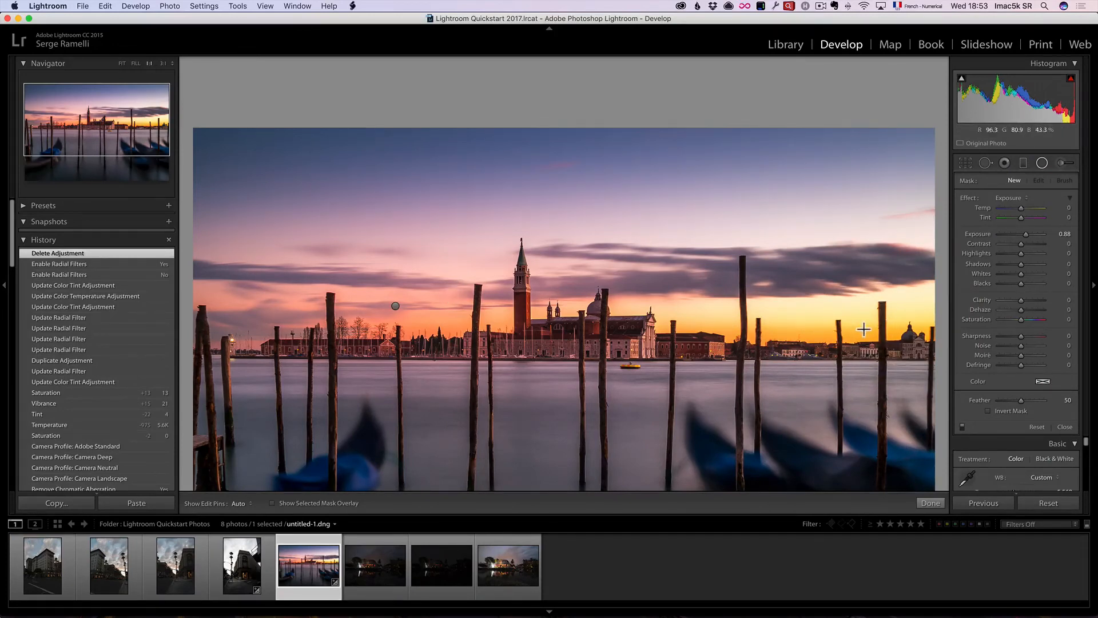
{"action": "scroll", "coordinate": [892, 323], "scroll_direction": "up", "scroll_amount": 5}
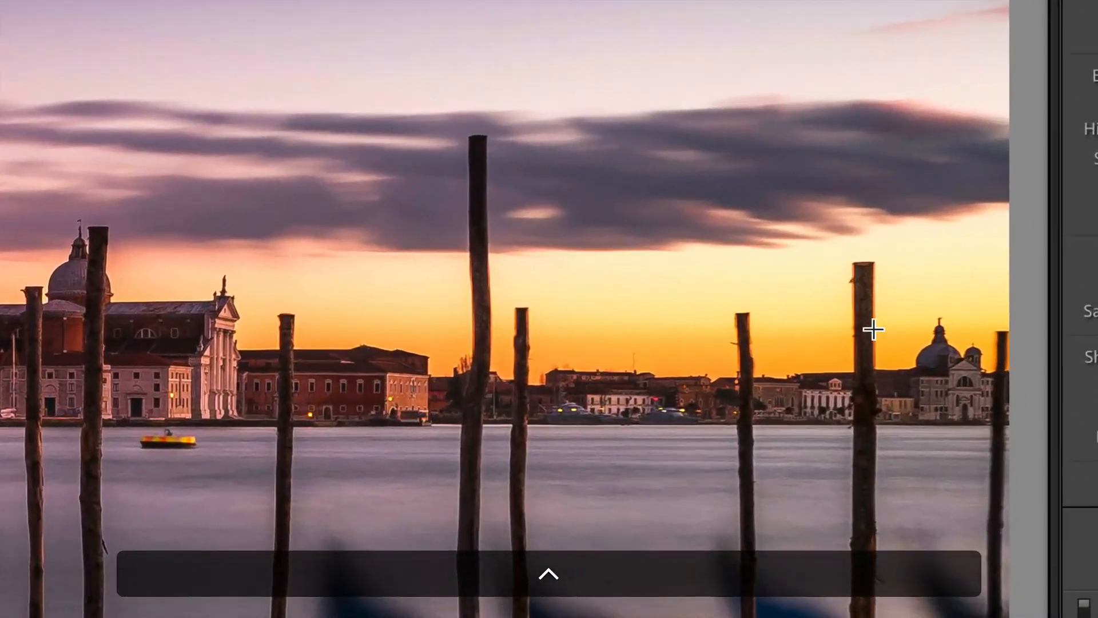
{"action": "scroll", "coordinate": [872, 330], "scroll_direction": "down", "scroll_amount": 5}
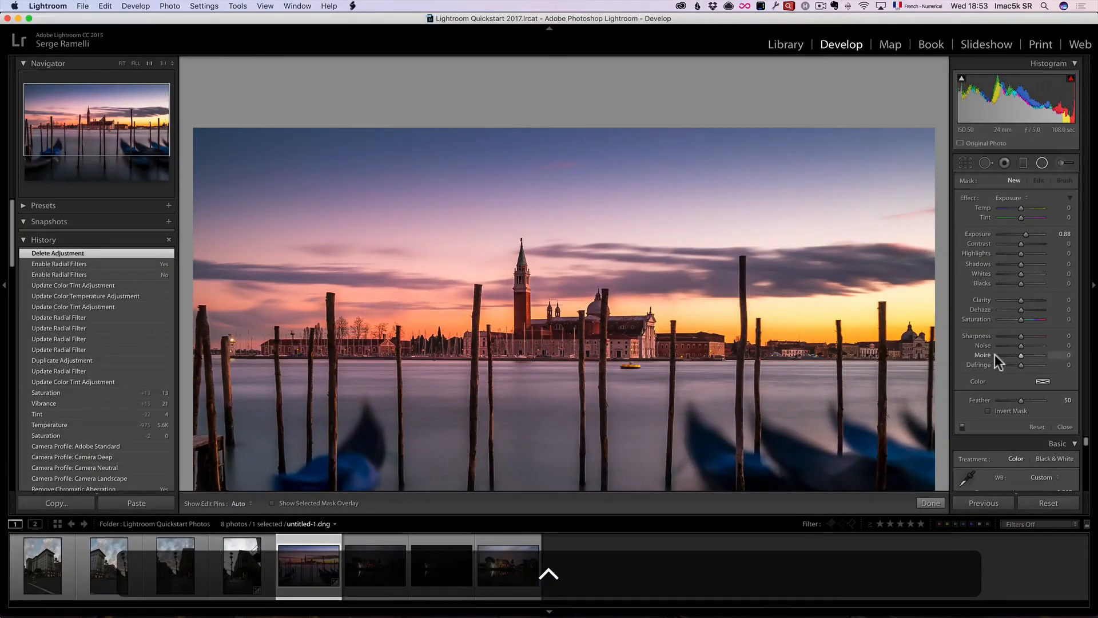
{"action": "left_click", "coordinate": [933, 503]}
In the manual lens corrections, set the Defringe Purple Hue range to 51/100 and its Amount to 20
{"action": "scroll", "coordinate": [1024, 346], "scroll_direction": "down", "scroll_amount": 15}
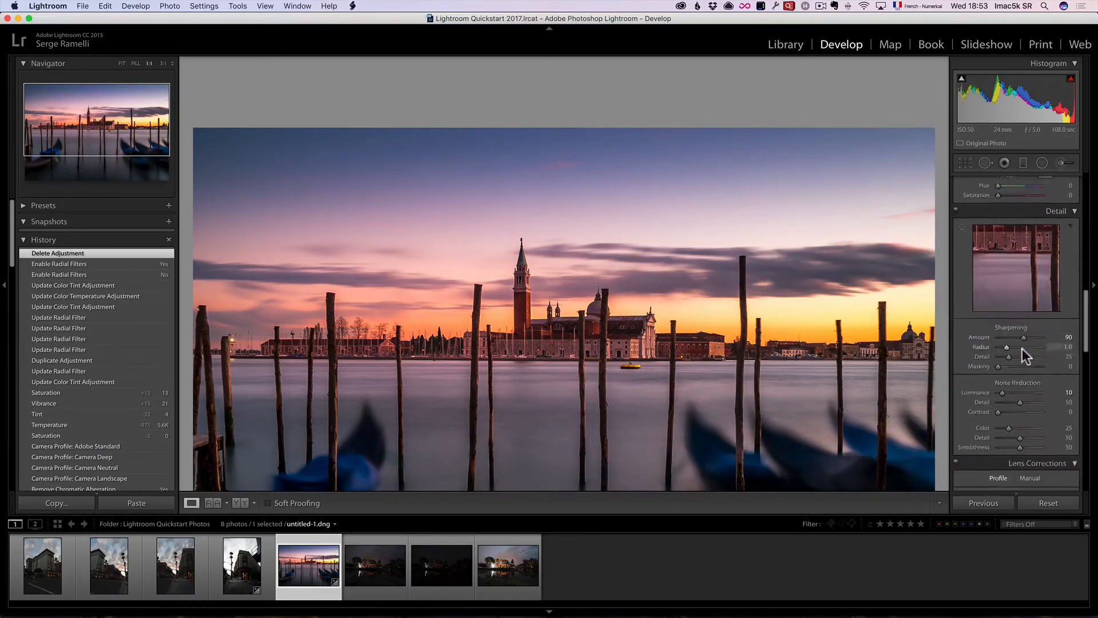
{"action": "scroll", "coordinate": [1021, 348], "scroll_direction": "down", "scroll_amount": 5}
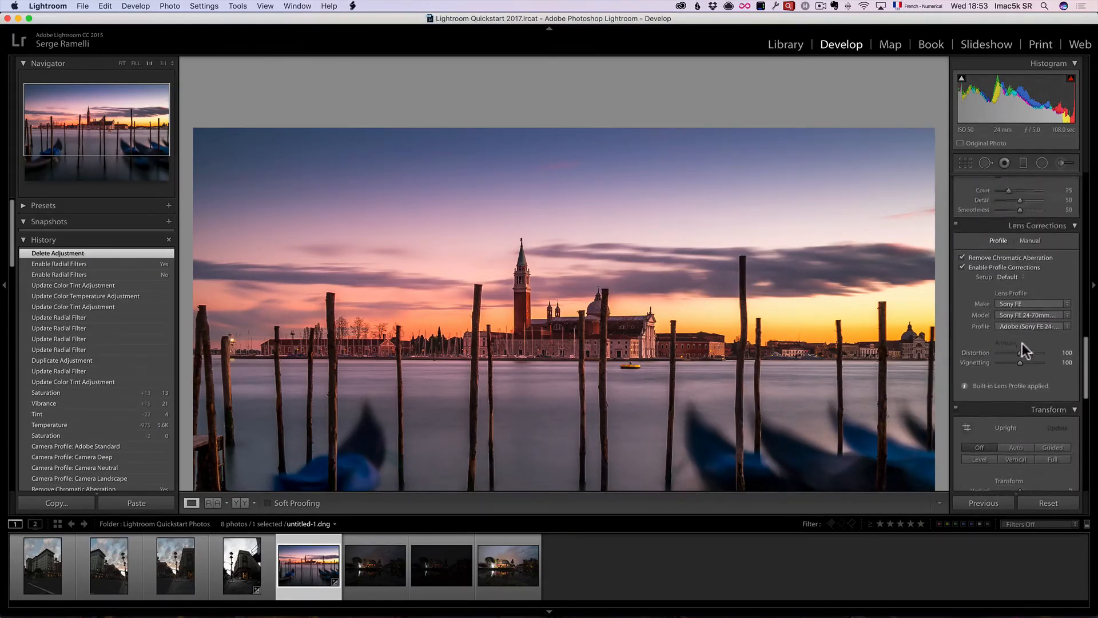
{"action": "scroll", "coordinate": [1018, 337], "scroll_direction": "up", "scroll_amount": 2}
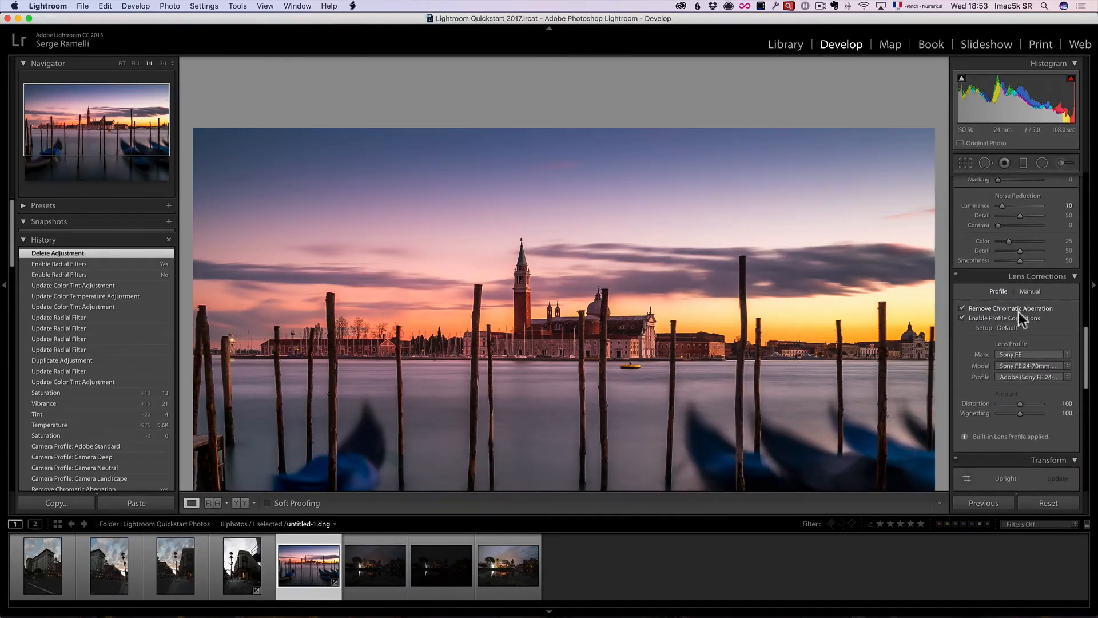
{"action": "left_click", "coordinate": [1031, 290]}
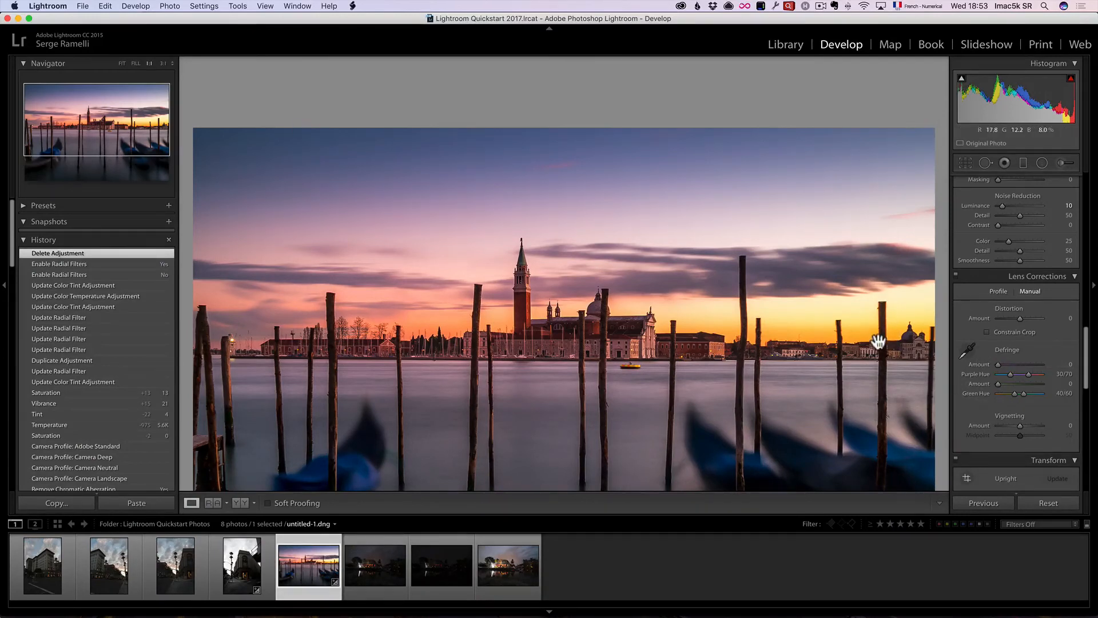
{"action": "mouse_move", "coordinate": [1029, 375]}
{"action": "left_mouse_down"}
{"action": "mouse_move", "coordinate": [1042, 374]}
{"action": "mouse_move", "coordinate": [1021, 376]}
{"action": "left_mouse_up"}
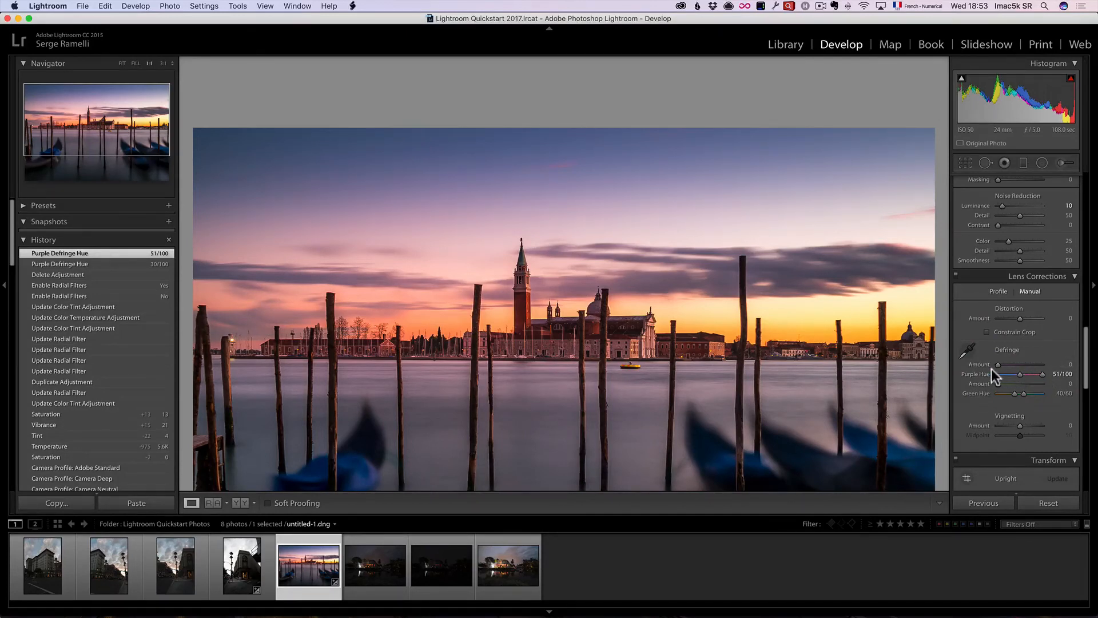
{"action": "left_click_drag", "start_coordinate": [1009, 366], "coordinate": [1069, 369]}
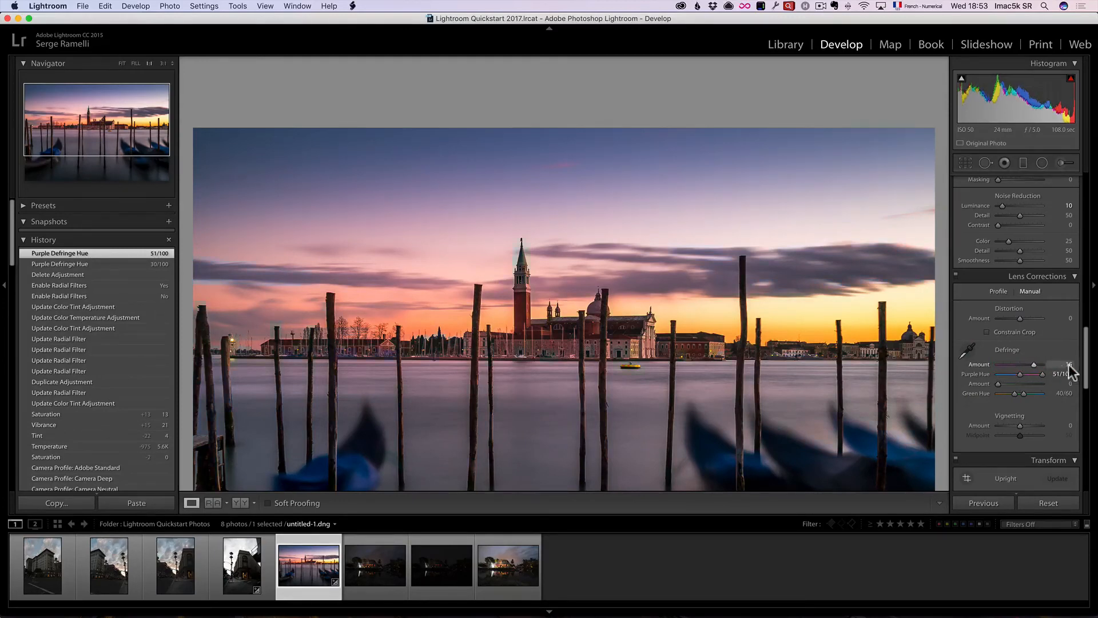
Check the defringe effect at full and close view, and lower the purple Defringe Amount to 4
{"action": "left_click", "coordinate": [884, 328]}
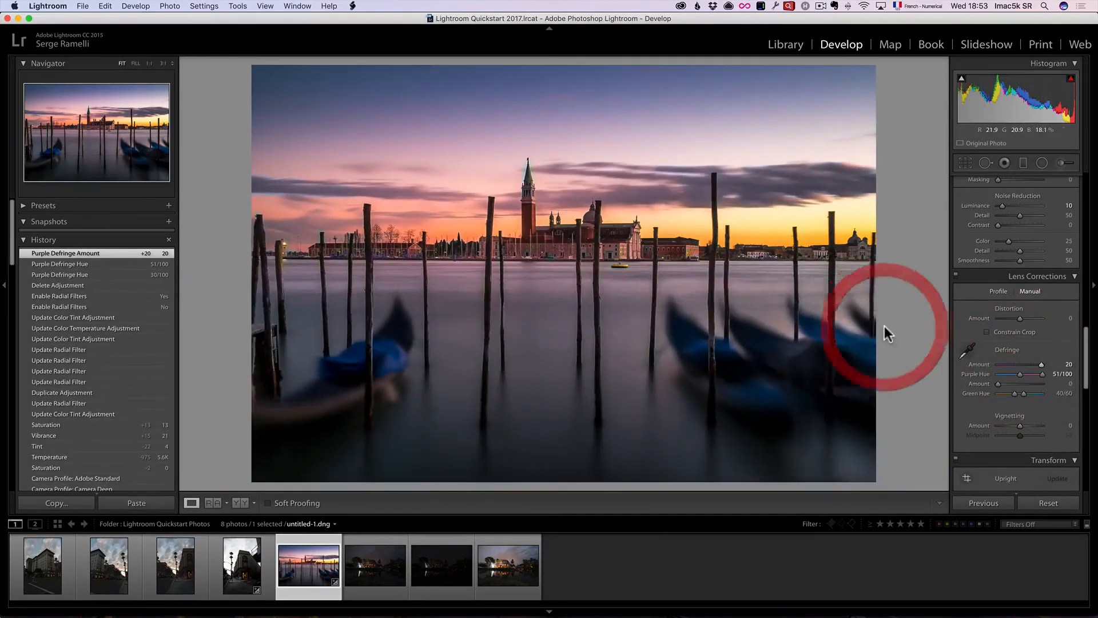
{"action": "left_click", "coordinate": [843, 252]}
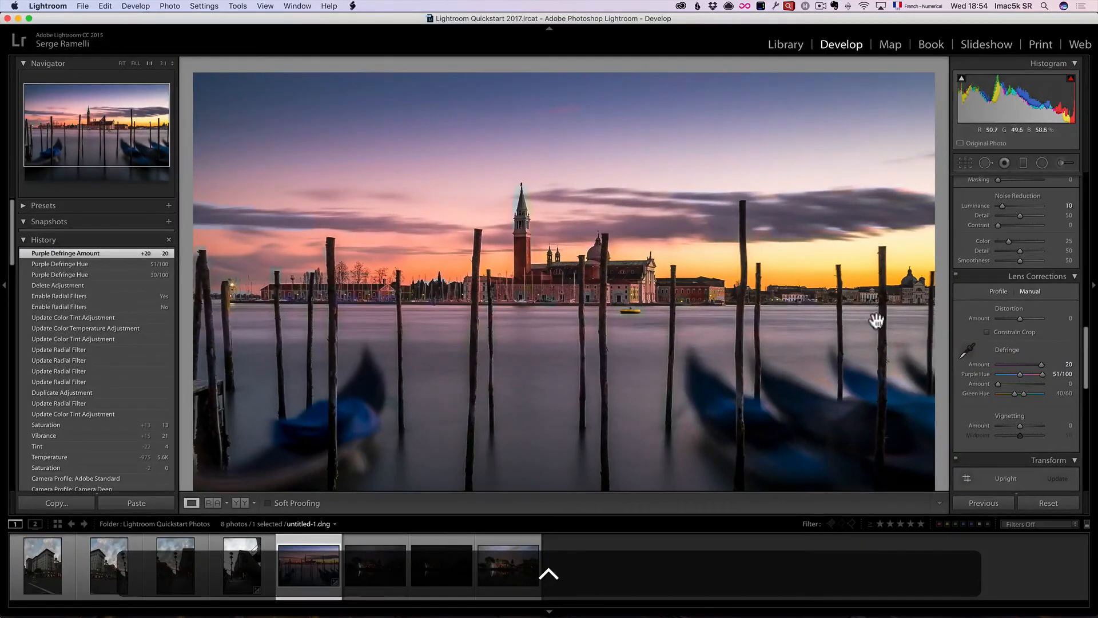
{"action": "left_click_drag", "start_coordinate": [1042, 366], "coordinate": [1008, 366]}
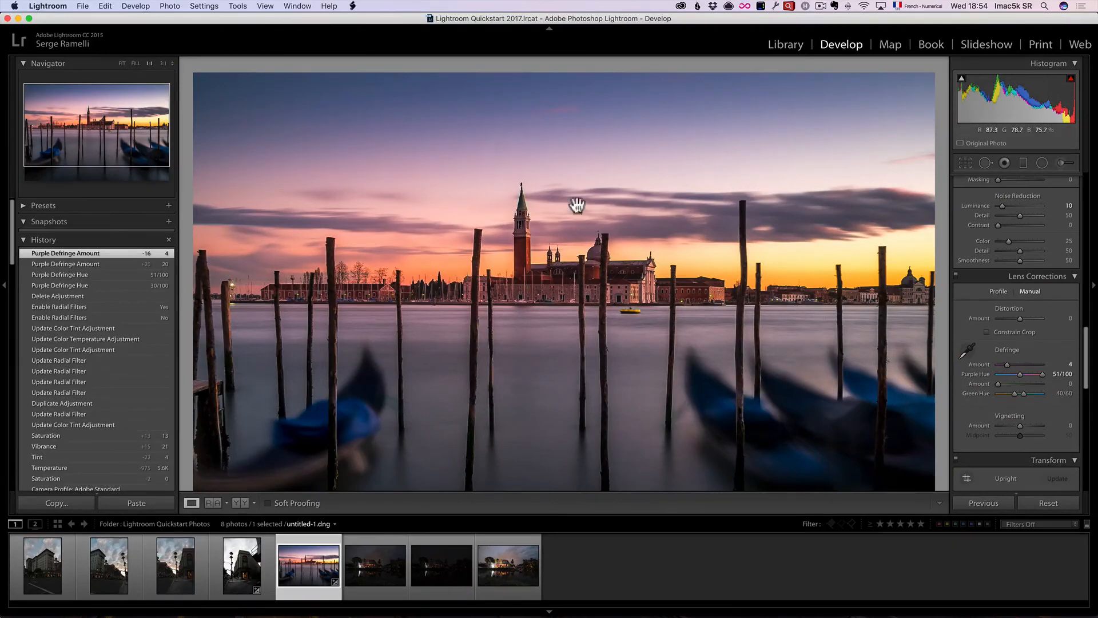
Examine the edges of the wooden poles and the church at close range for remaining fringing, and return to the full photo
{"action": "right_click", "coordinate": [890, 260]}
{"action": "left_click", "coordinate": [886, 247]}
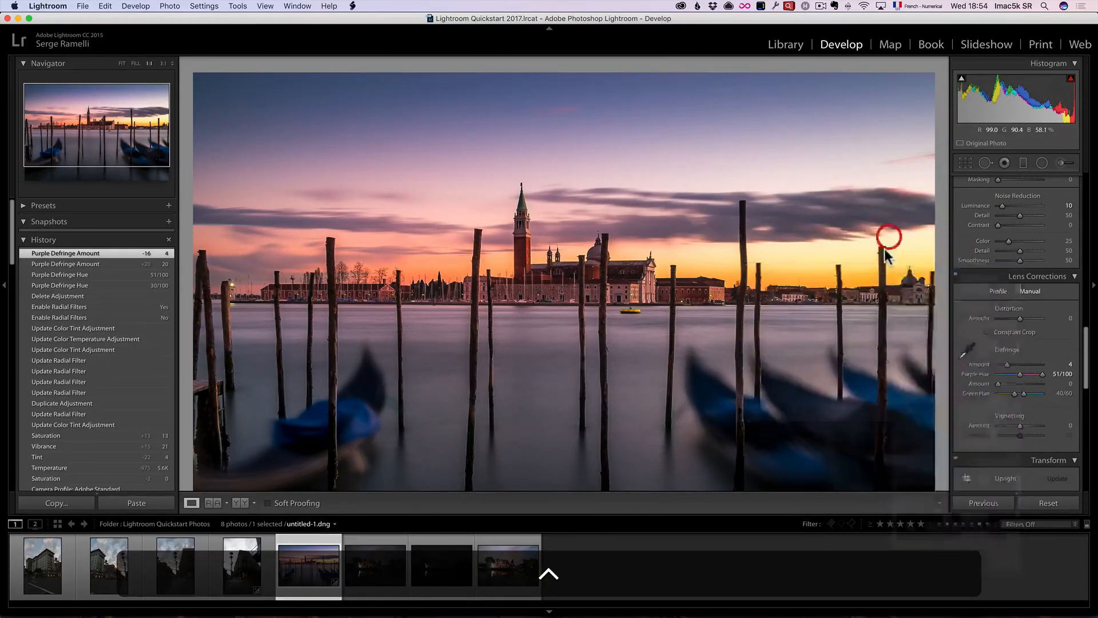
{"action": "right_click", "coordinate": [886, 251]}
{"action": "left_click", "coordinate": [888, 252]}
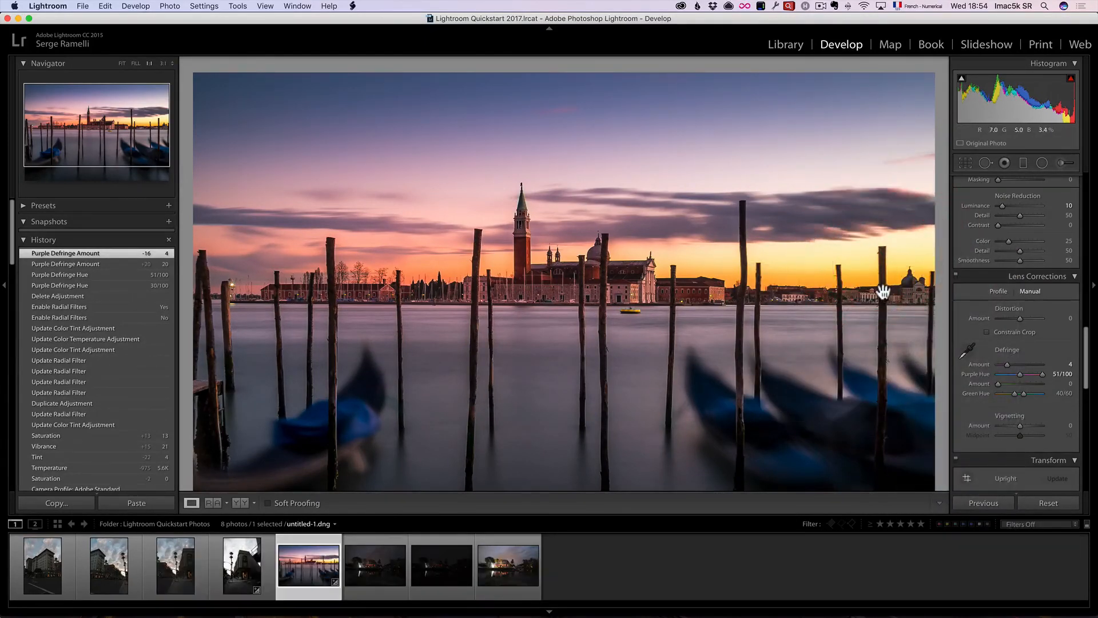
{"action": "scroll", "coordinate": [845, 314], "scroll_direction": "up", "scroll_amount": 5}
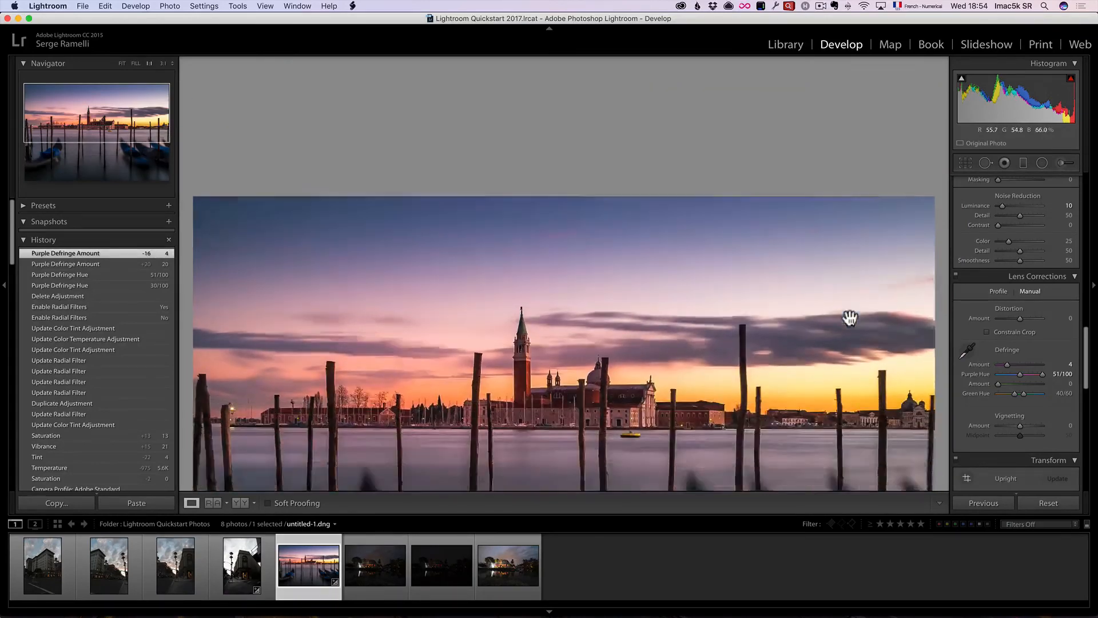
{"action": "scroll", "coordinate": [850, 318], "scroll_direction": "down", "scroll_amount": 10}
{"action": "scroll", "coordinate": [858, 221], "scroll_direction": "up", "scroll_amount": 3}
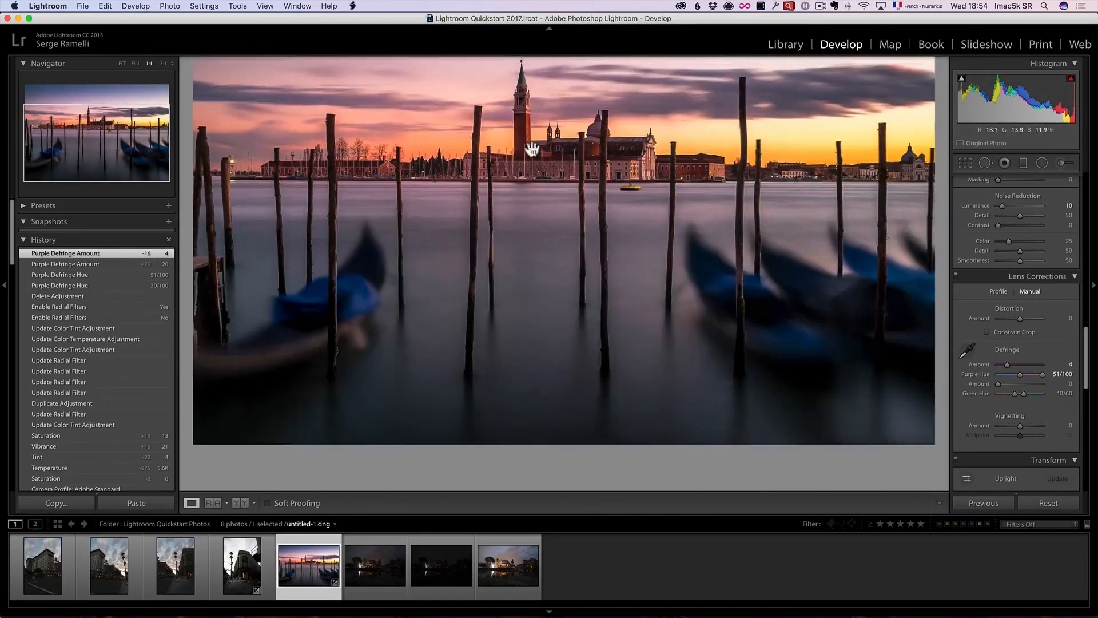
{"action": "left_click", "coordinate": [791, 205]}
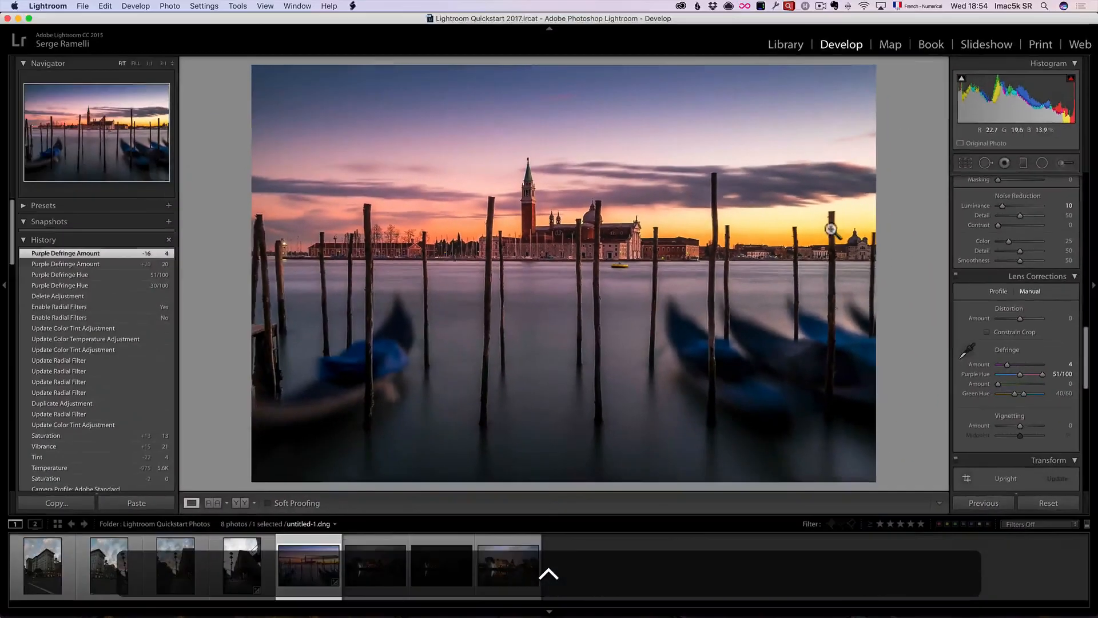
In the Basic adjustments, set the photo's Clarity to -25 and Vibrance to +30
{"action": "scroll", "coordinate": [1024, 224], "scroll_direction": "up", "scroll_amount": 10}
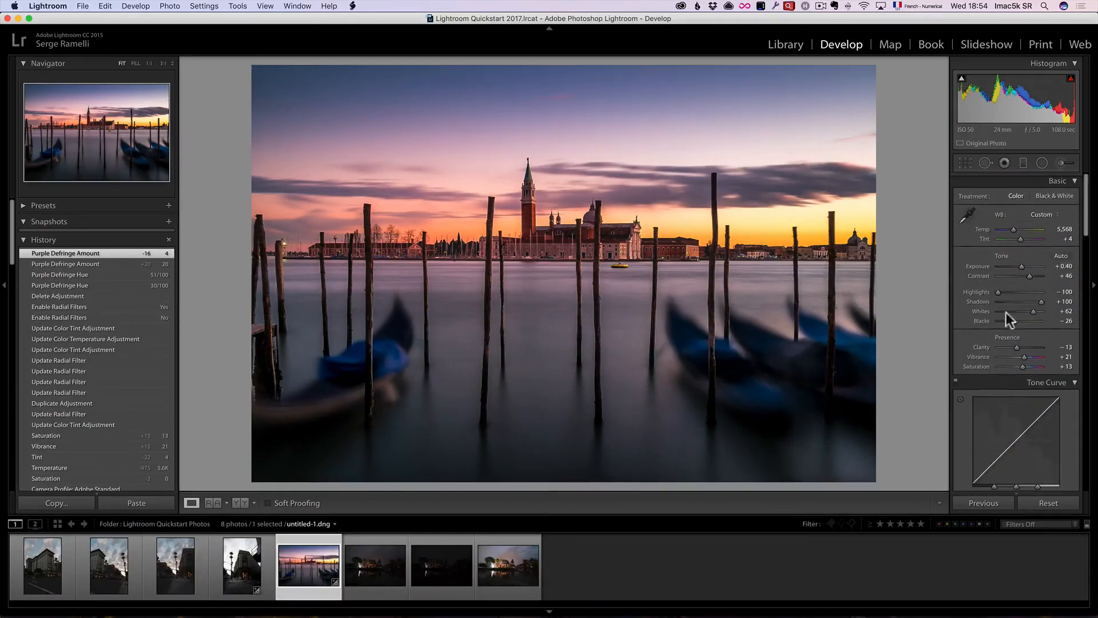
{"action": "left_click", "coordinate": [1017, 347]}
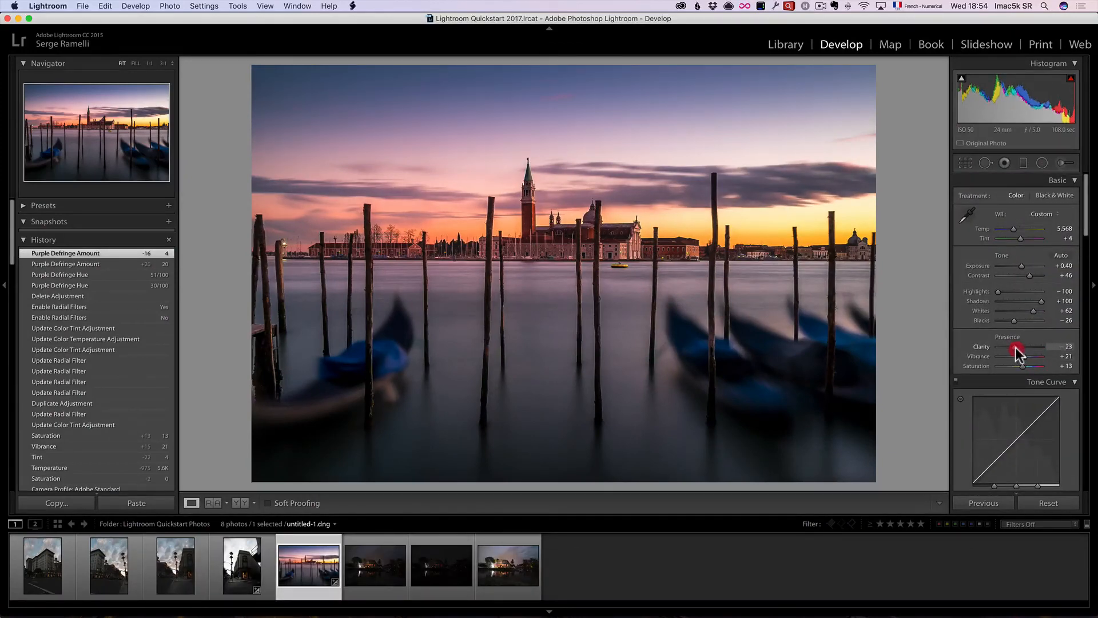
{"action": "left_click_drag", "start_coordinate": [1014, 348], "coordinate": [1016, 347]}
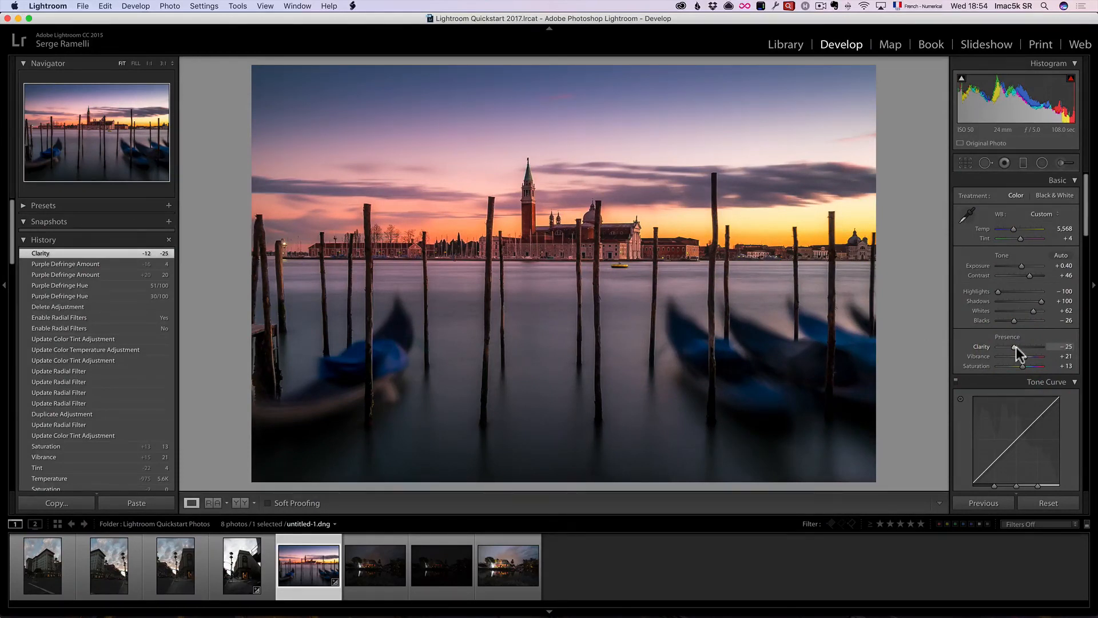
{"action": "left_click_drag", "start_coordinate": [1024, 361], "coordinate": [1027, 361]}
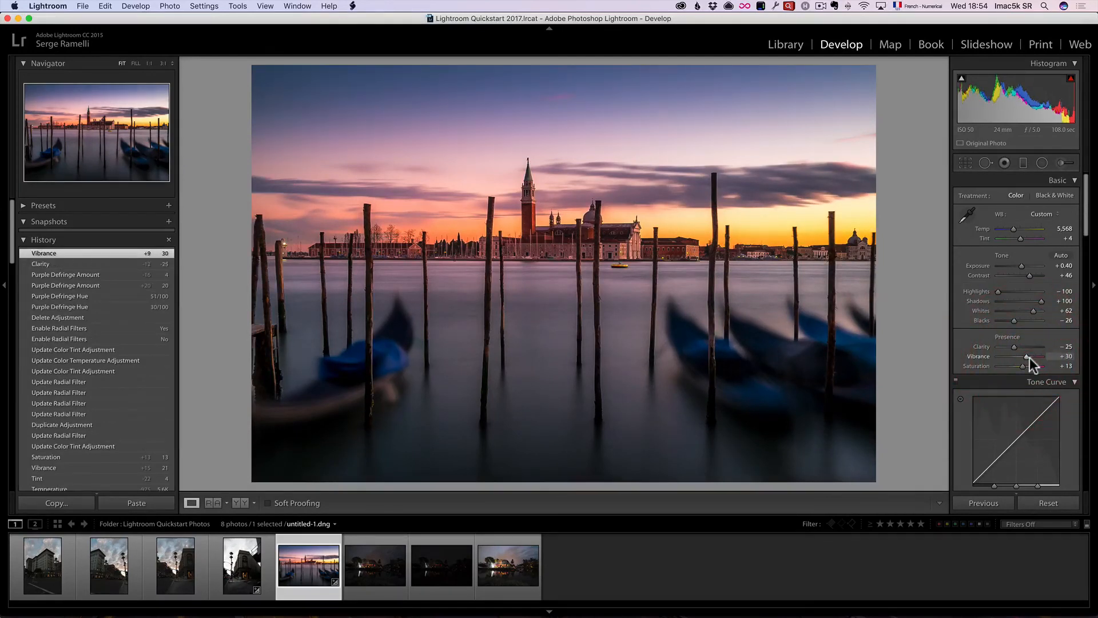
Warm the white balance to a Temp of 5,909 and compare the photo with its before version
{"action": "left_click_drag", "start_coordinate": [1014, 229], "coordinate": [1014, 230]}
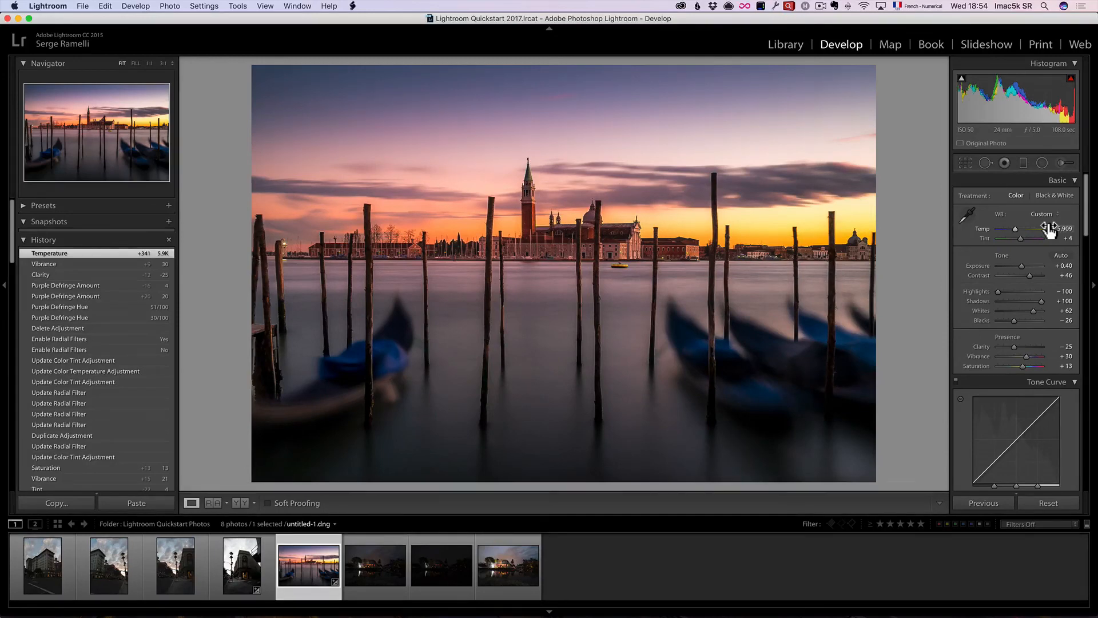
{"action": "key", "text": "backslash"}
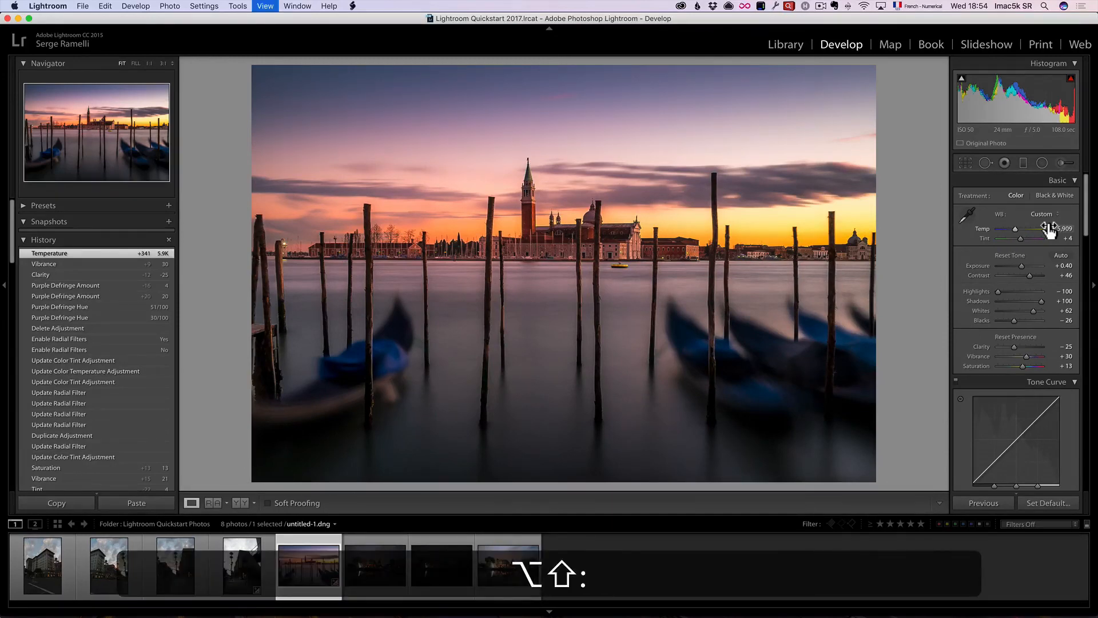
{"action": "key", "text": "backslash"}
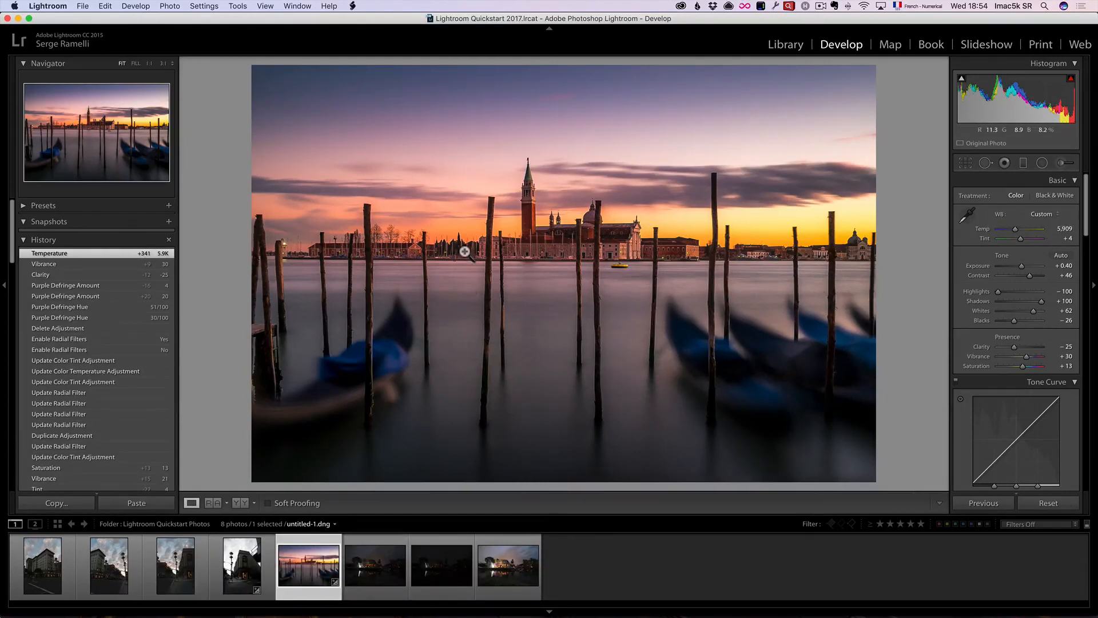
Create a virtual copy of the Venice photo and warm its white balance to Temp 7,745 and Tint +22
{"action": "right_click", "coordinate": [310, 558]}
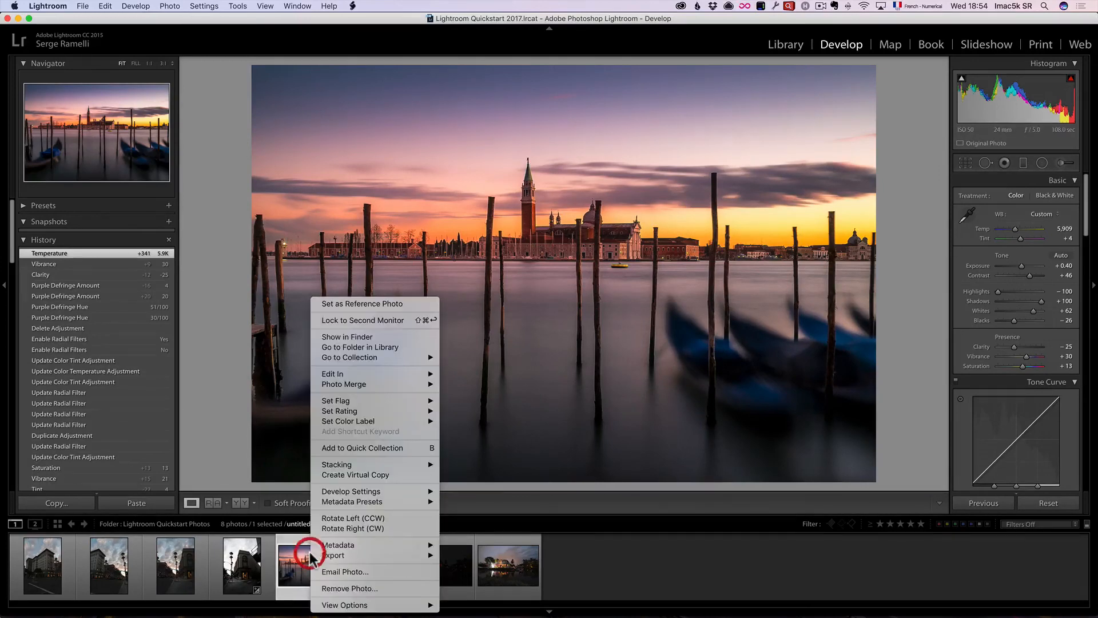
{"action": "left_click", "coordinate": [381, 477]}
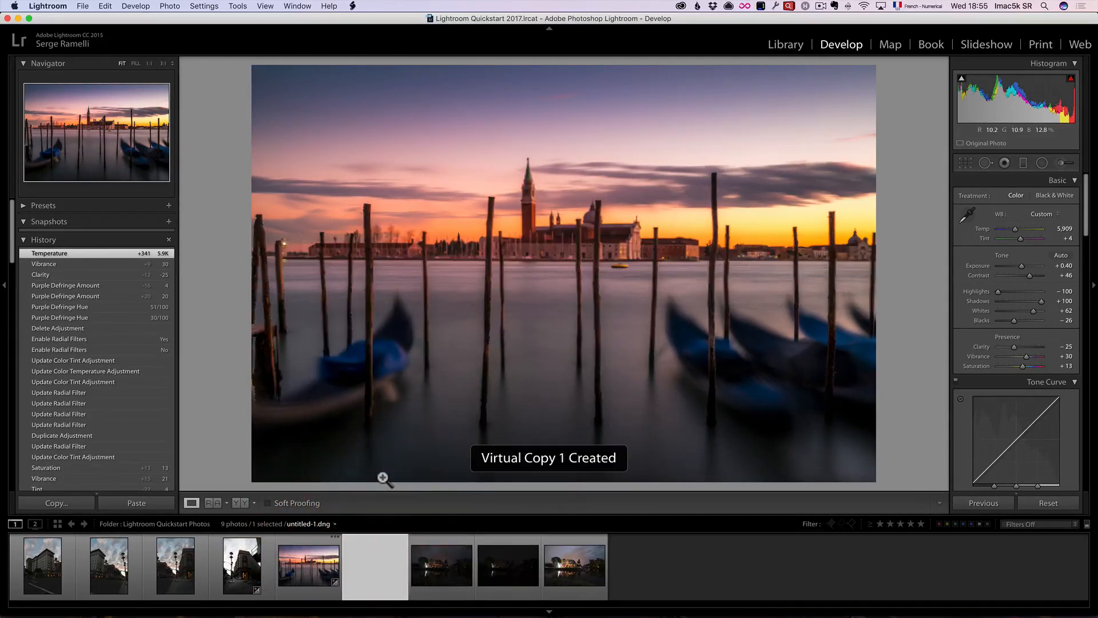
{"action": "left_click", "coordinate": [1025, 228]}
{"action": "left_click", "coordinate": [1025, 239]}
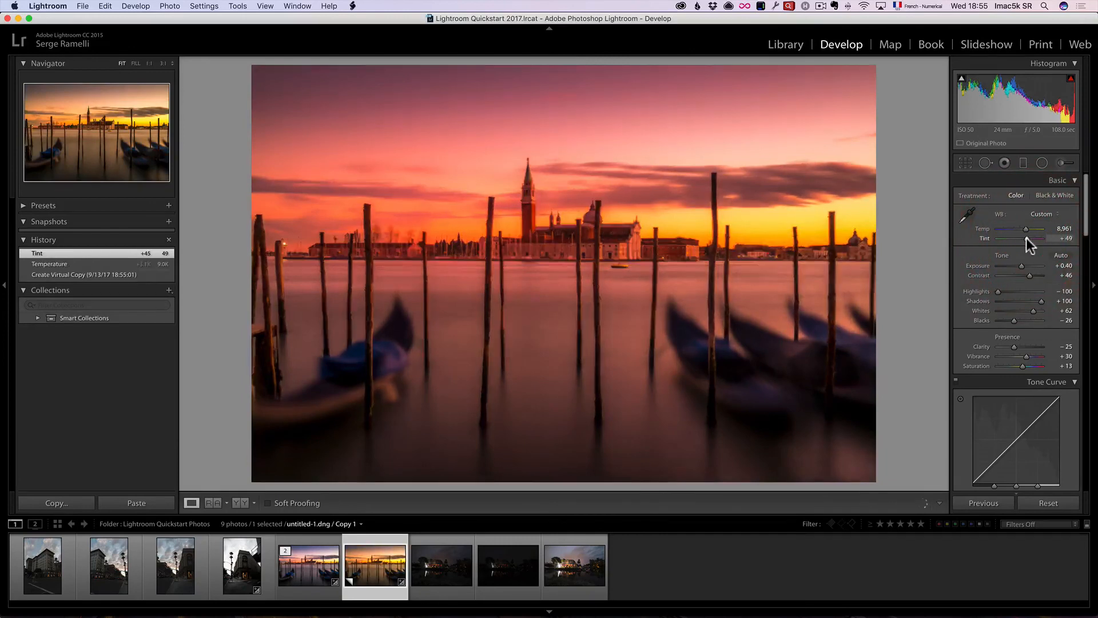
{"action": "left_click", "coordinate": [1023, 239]}
{"action": "left_click", "coordinate": [1023, 229]}
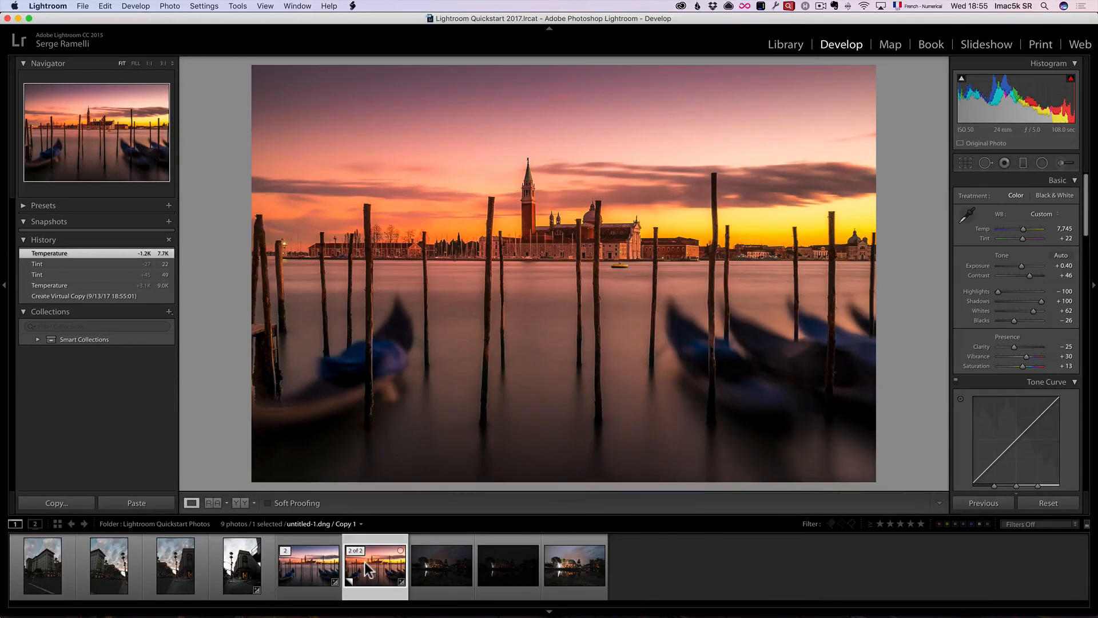
Compare the original and its virtual copy side by side, with the surrounding panels hidden for a larger view, and restore the panels
{"action": "left_click", "coordinate": [316, 569], "text": "shift"}
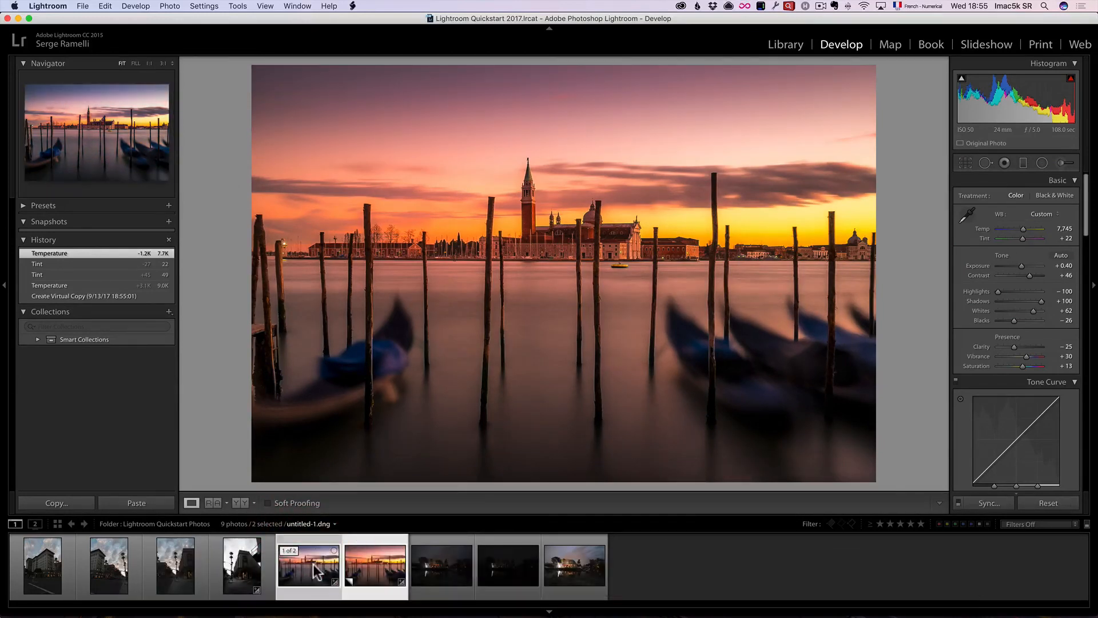
{"action": "key", "text": "c"}
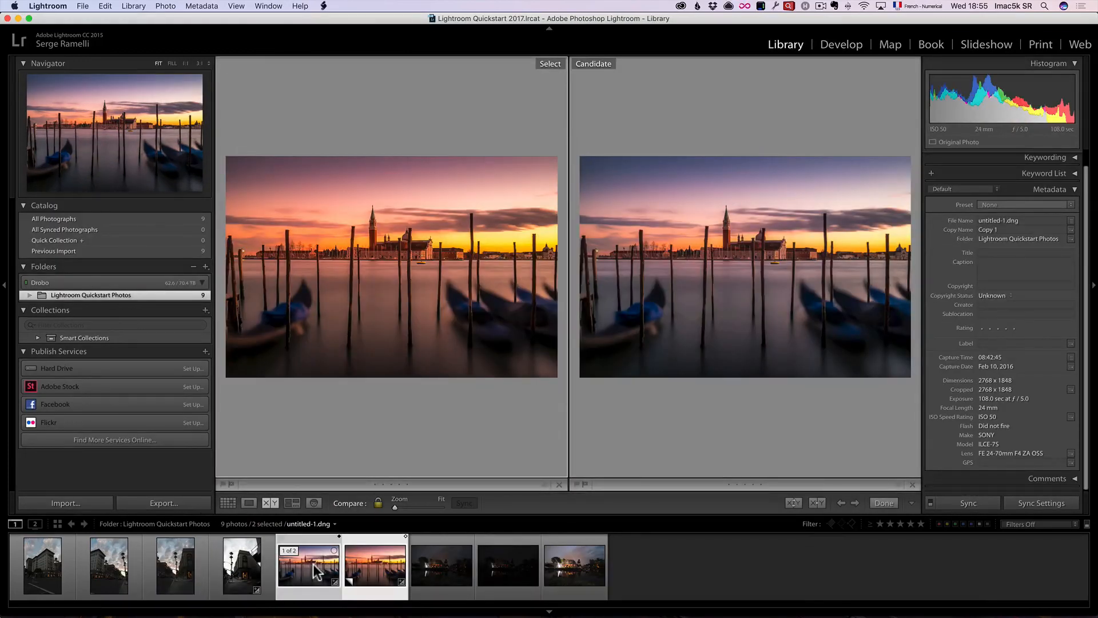
{"action": "key", "text": "shift"}
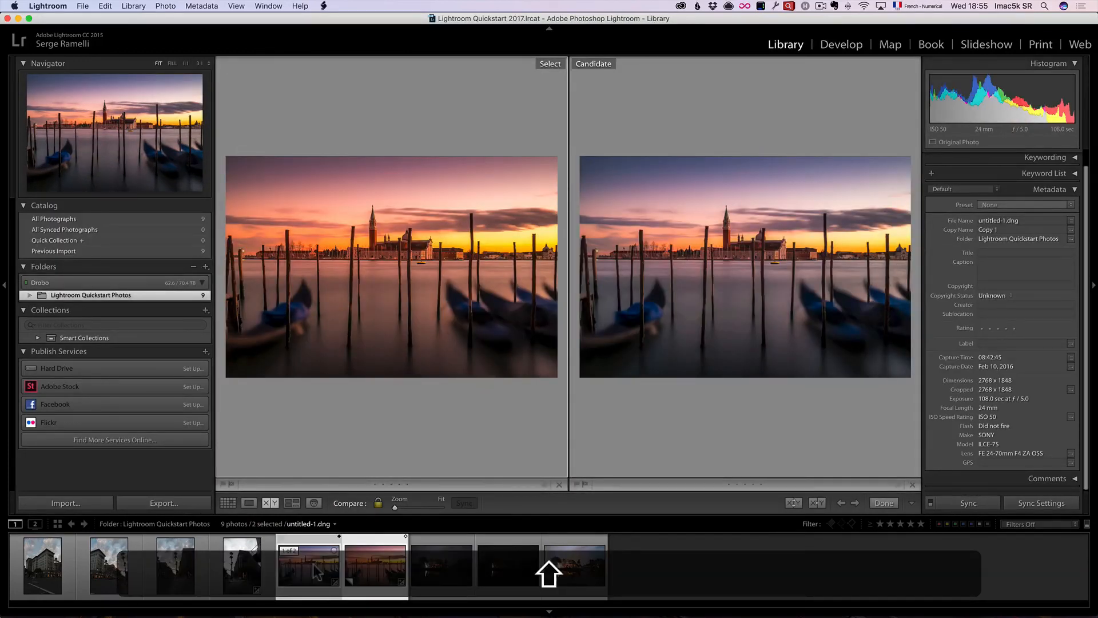
{"action": "key", "text": "shift+Tab"}
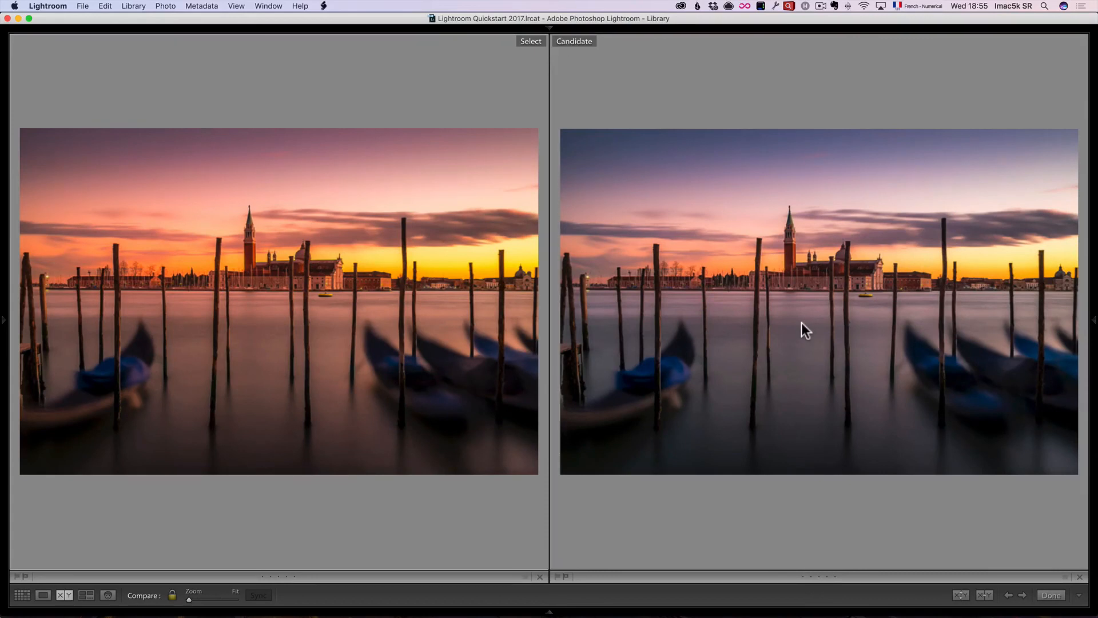
{"action": "key", "text": "shift+Tab"}
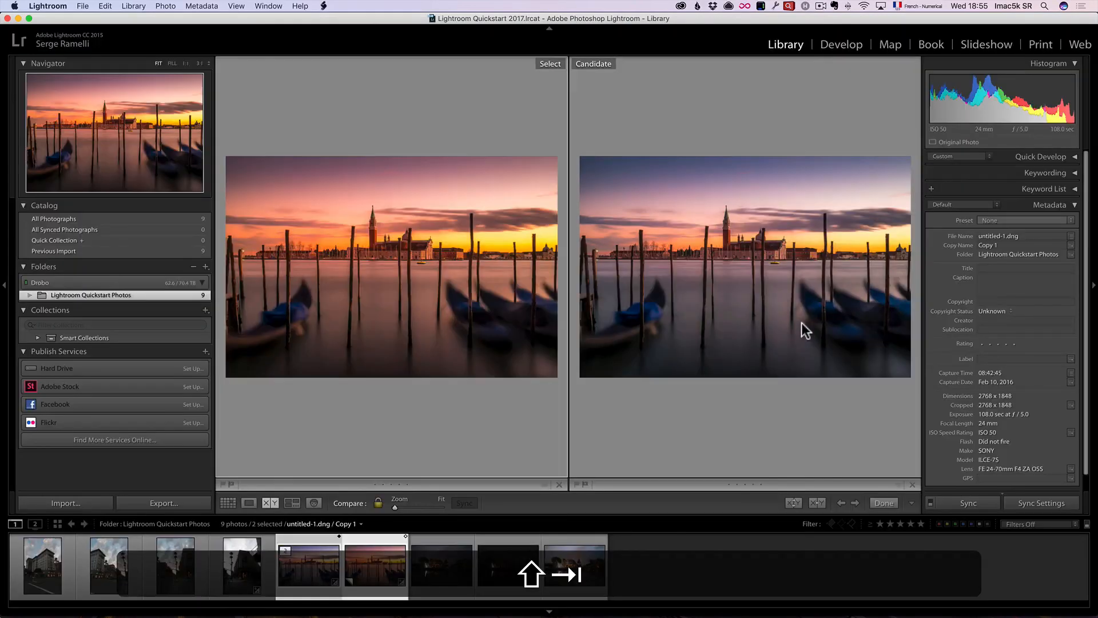
View the virtual copy and the original one at a time in Loupe view, and preview the original full screen
{"action": "left_click", "coordinate": [247, 502]}
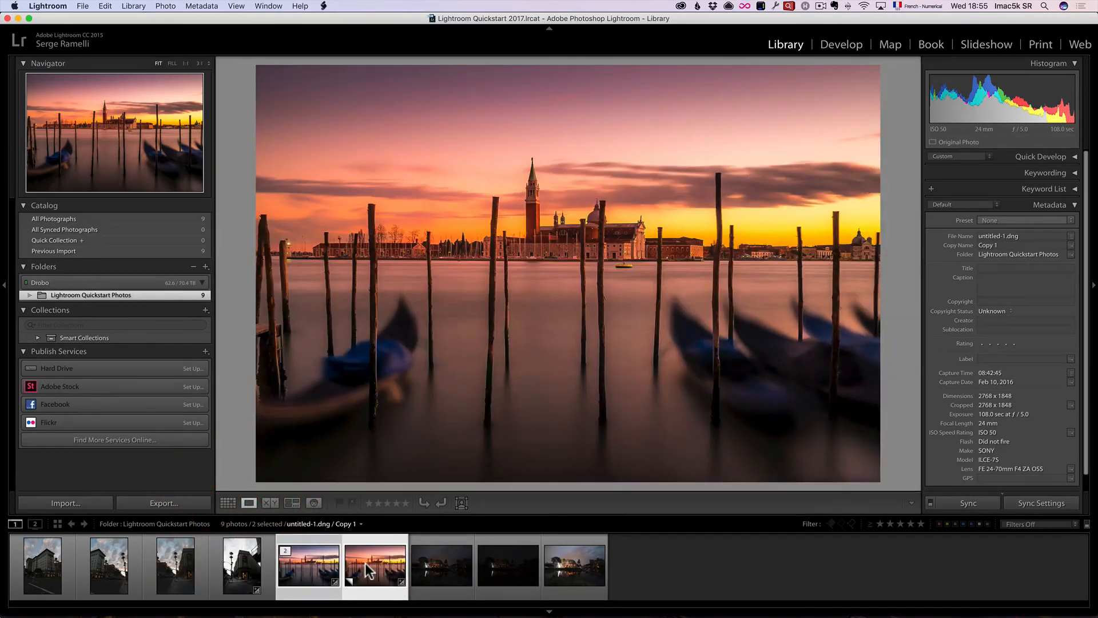
{"action": "left_click", "coordinate": [323, 562]}
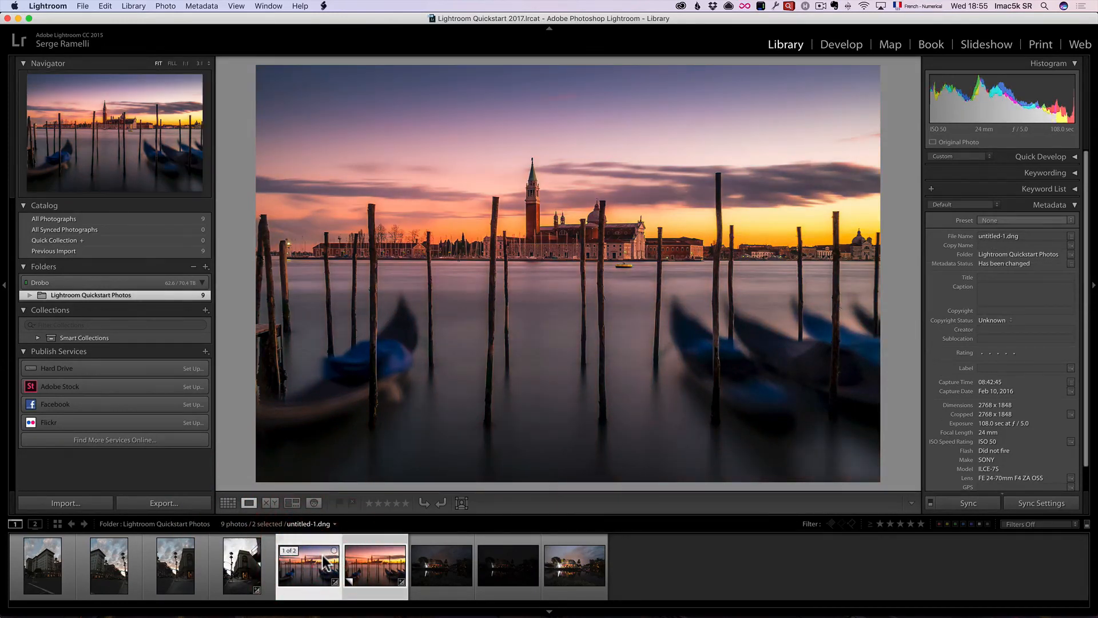
{"action": "key", "text": "f"}
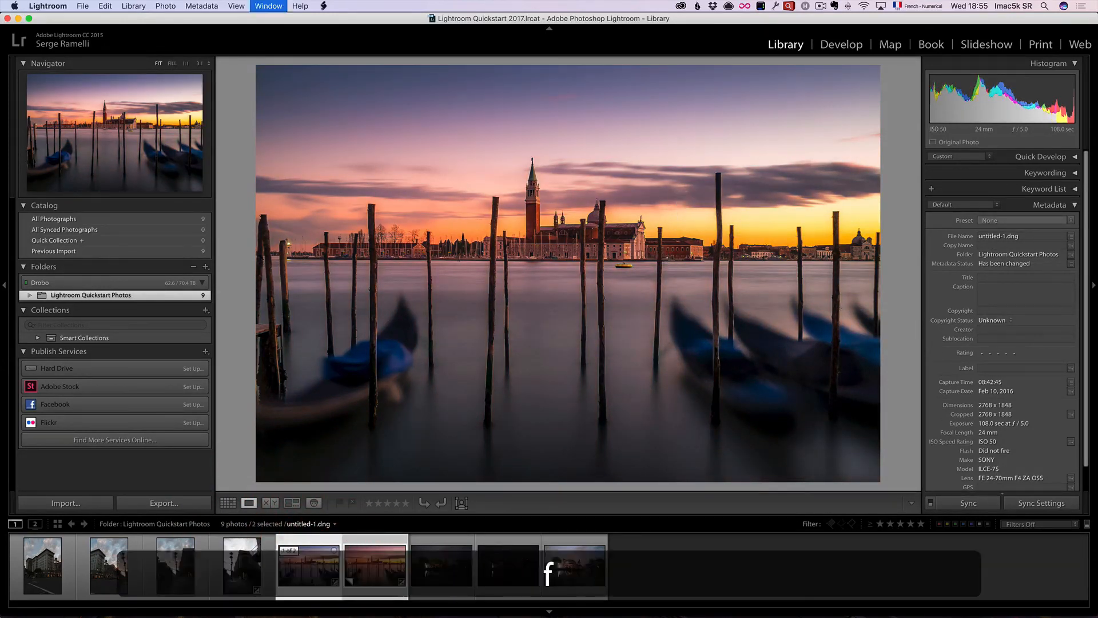